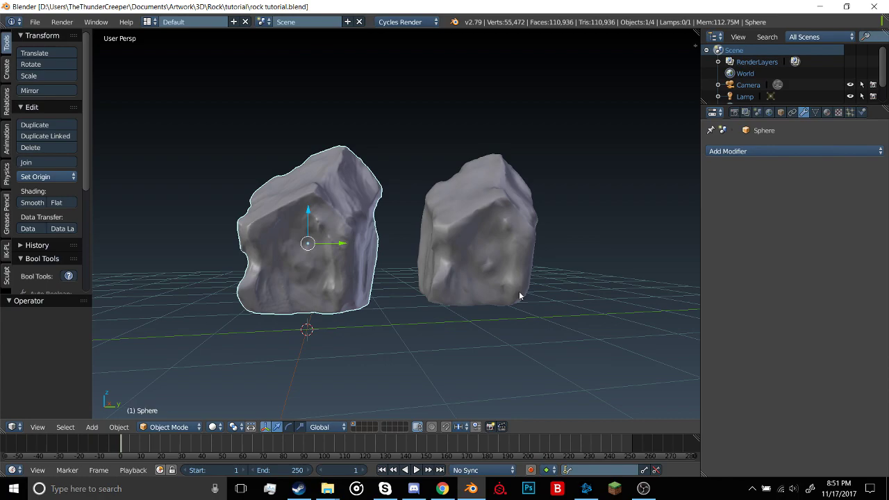
Compare the two sculpted rocks from different angles.
{"action": "middle_click_drag", "start_coordinate": [519, 296], "coordinate": [476, 281]}
{"action": "scroll", "coordinate": [528, 299], "scroll_direction": "up", "scroll_amount": 5}
{"action": "scroll", "coordinate": [476, 280], "scroll_direction": "down", "scroll_amount": 3}
{"action": "right_click", "coordinate": [414, 269]}
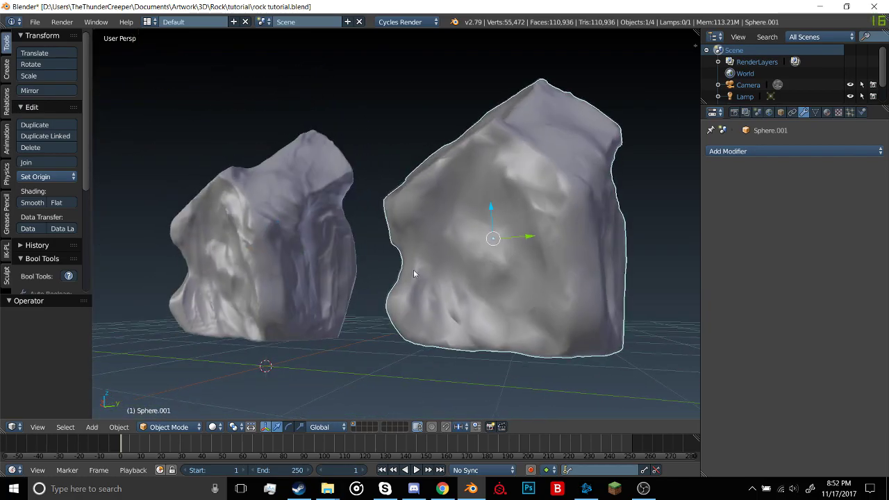
{"action": "mouse_move", "coordinate": [413, 270]}
{"action": "middle_mouse_down"}
{"action": "mouse_move", "coordinate": [416, 246]}
{"action": "mouse_move", "coordinate": [295, 265]}
{"action": "mouse_move", "coordinate": [403, 294]}
{"action": "mouse_move", "coordinate": [381, 300]}
{"action": "mouse_move", "coordinate": [351, 294]}
{"action": "mouse_move", "coordinate": [383, 299]}
{"action": "mouse_move", "coordinate": [395, 260]}
{"action": "mouse_move", "coordinate": [376, 296]}
{"action": "mouse_move", "coordinate": [389, 288]}
{"action": "mouse_move", "coordinate": [376, 293]}
{"action": "middle_mouse_up"}
{"action": "right_click", "coordinate": [294, 265]}
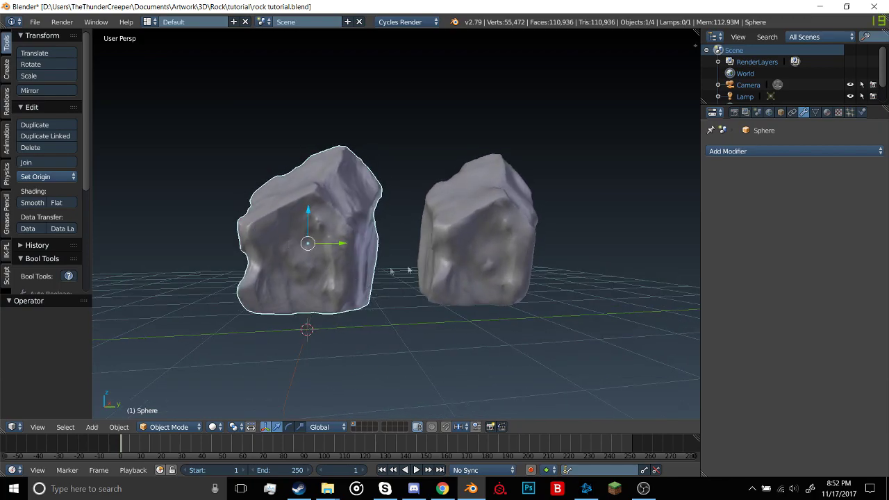
Delete the second rock, Sphere.001, keeping only the original sculpted rock.
{"action": "middle_click_drag", "start_coordinate": [383, 260], "coordinate": [458, 241]}
{"action": "right_click", "coordinate": [461, 240]}
{"action": "key", "text": "x"}
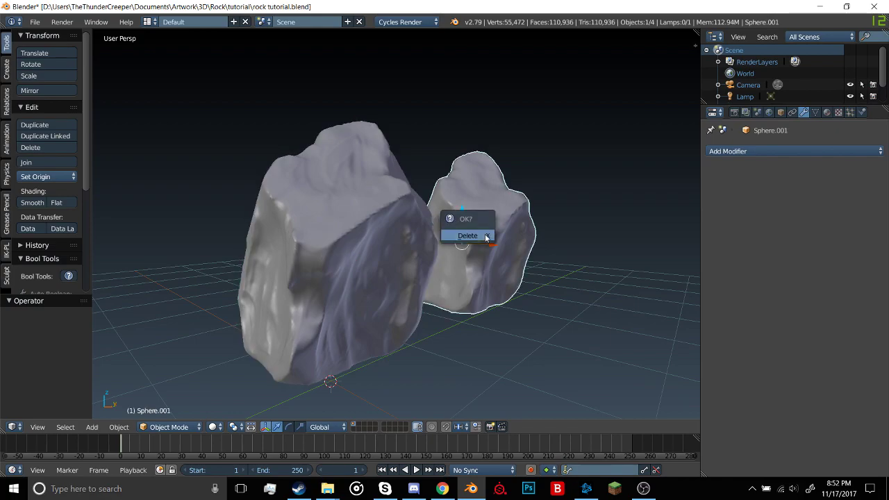
{"action": "left_click", "coordinate": [491, 244]}
{"action": "key", "text": "x"}
{"action": "left_click", "coordinate": [478, 239]}
{"action": "middle_click_drag", "start_coordinate": [478, 240], "coordinate": [446, 250]}
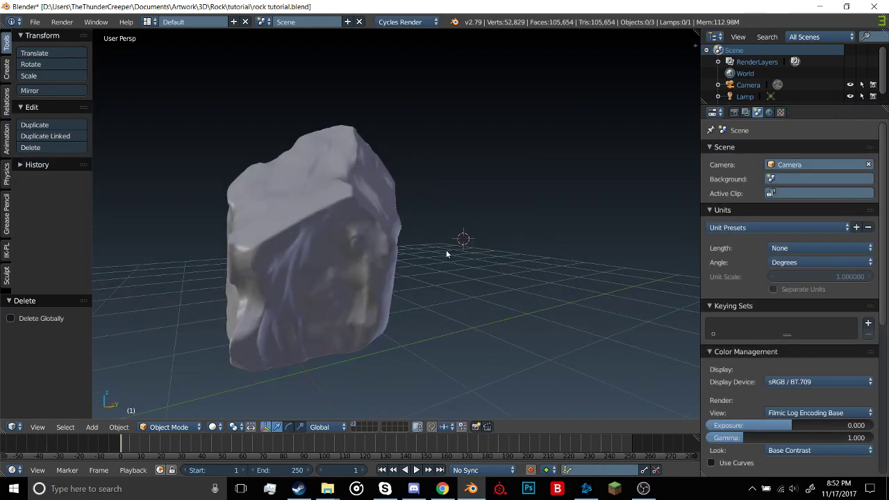
Reset the 3D cursor to the world origin and reframe the view on the remaining rock.
{"action": "scroll", "coordinate": [359, 296], "scroll_direction": "down", "scroll_amount": 3}
{"action": "middle_click_drag", "start_coordinate": [360, 296], "coordinate": [389, 260], "text": "shift"}
{"action": "key", "text": "shift+c"}
{"action": "scroll", "coordinate": [454, 227], "scroll_direction": "up", "scroll_amount": 4}
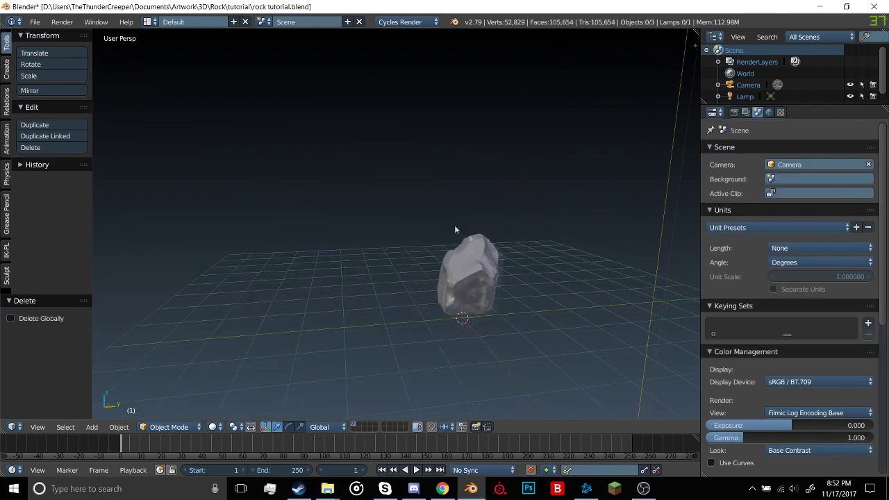
{"action": "middle_click_drag", "start_coordinate": [454, 226], "coordinate": [251, 345]}
{"action": "left_click", "coordinate": [37, 428]}
{"action": "left_click", "coordinate": [76, 386]}
{"action": "scroll", "coordinate": [459, 274], "scroll_direction": "down", "scroll_amount": 4}
{"action": "scroll", "coordinate": [463, 274], "scroll_direction": "up", "scroll_amount": 3}
{"action": "middle_click_drag", "start_coordinate": [463, 276], "coordinate": [516, 256]}
{"action": "middle_click_drag", "start_coordinate": [516, 256], "coordinate": [460, 254], "text": "shift"}
Examine the density of the rock's mesh in Edit Mode from several sides.
{"action": "right_click", "coordinate": [460, 254]}
{"action": "key", "text": "Tab"}
{"action": "scroll", "coordinate": [487, 264], "scroll_direction": "up", "scroll_amount": 6}
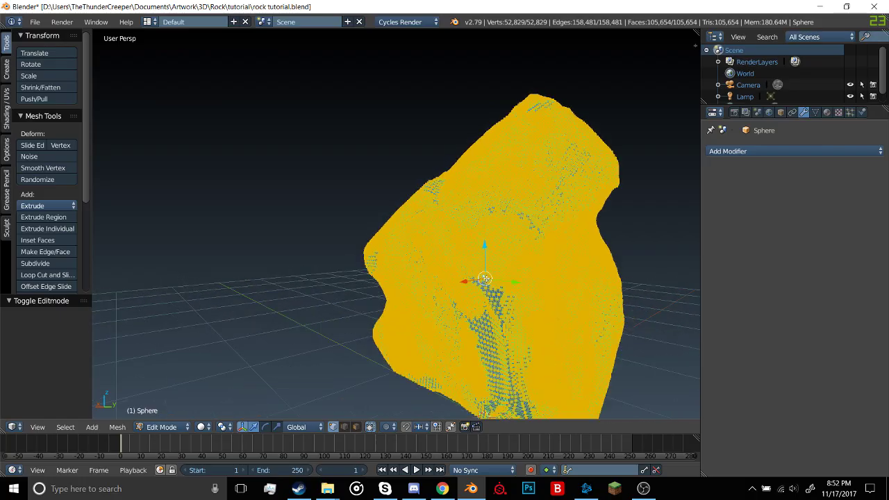
{"action": "scroll", "coordinate": [450, 232], "scroll_direction": "down", "scroll_amount": 5}
{"action": "middle_click_drag", "start_coordinate": [544, 279], "coordinate": [381, 252]}
{"action": "scroll", "coordinate": [493, 239], "scroll_direction": "up", "scroll_amount": 2}
{"action": "scroll", "coordinate": [525, 275], "scroll_direction": "up", "scroll_amount": 1}
{"action": "scroll", "coordinate": [525, 275], "scroll_direction": "up", "scroll_amount": 4}
{"action": "scroll", "coordinate": [471, 304], "scroll_direction": "down", "scroll_amount": 5}
{"action": "key", "text": "Tab"}
{"action": "scroll", "coordinate": [381, 253], "scroll_direction": "down", "scroll_amount": 3}
{"action": "key", "text": "Tab"}
{"action": "scroll", "coordinate": [417, 235], "scroll_direction": "up", "scroll_amount": 6}
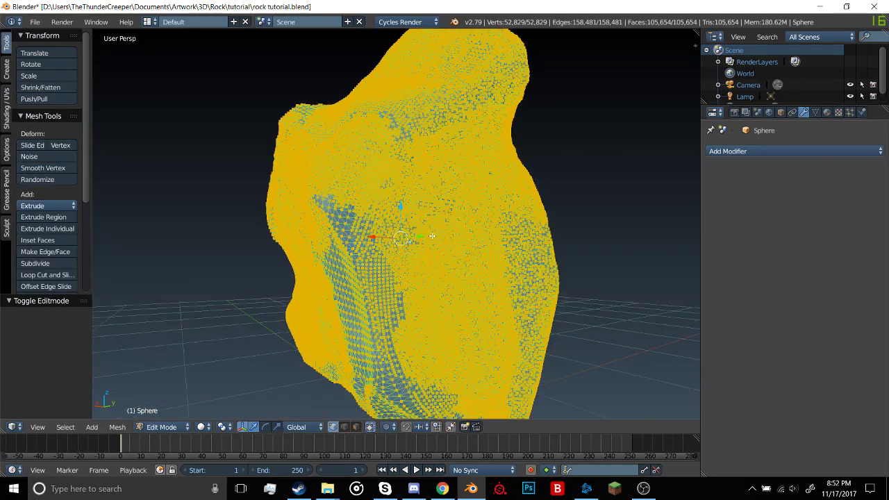
{"action": "scroll", "coordinate": [442, 230], "scroll_direction": "down", "scroll_amount": 6}
{"action": "middle_click_drag", "start_coordinate": [442, 230], "coordinate": [538, 254]}
{"action": "key", "text": "Tab"}
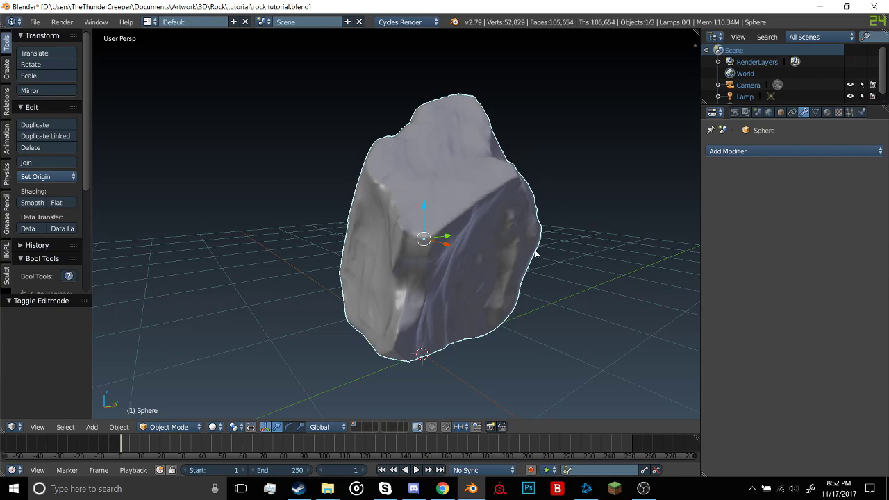
Unwrap the entire rock mesh with Smart UV Project, using a 66 angle limit and an island margin of 0.
{"action": "mouse_move", "coordinate": [536, 255]}
{"action": "middle_mouse_down"}
{"action": "mouse_move", "coordinate": [456, 243]}
{"action": "mouse_move", "coordinate": [472, 229]}
{"action": "mouse_move", "coordinate": [469, 199]}
{"action": "mouse_move", "coordinate": [481, 218]}
{"action": "mouse_move", "coordinate": [525, 240]}
{"action": "mouse_move", "coordinate": [520, 248]}
{"action": "middle_mouse_up"}
{"action": "key", "text": "Tab"}
{"action": "key", "text": "u"}
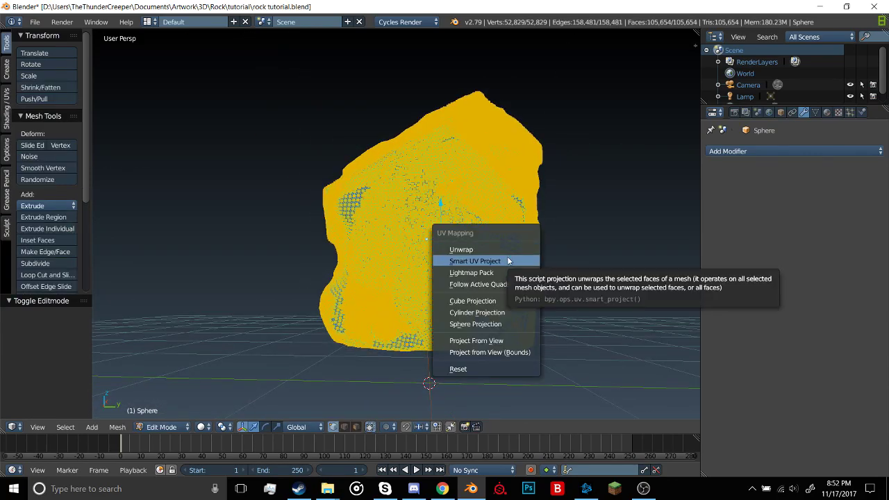
{"action": "left_click", "coordinate": [490, 262]}
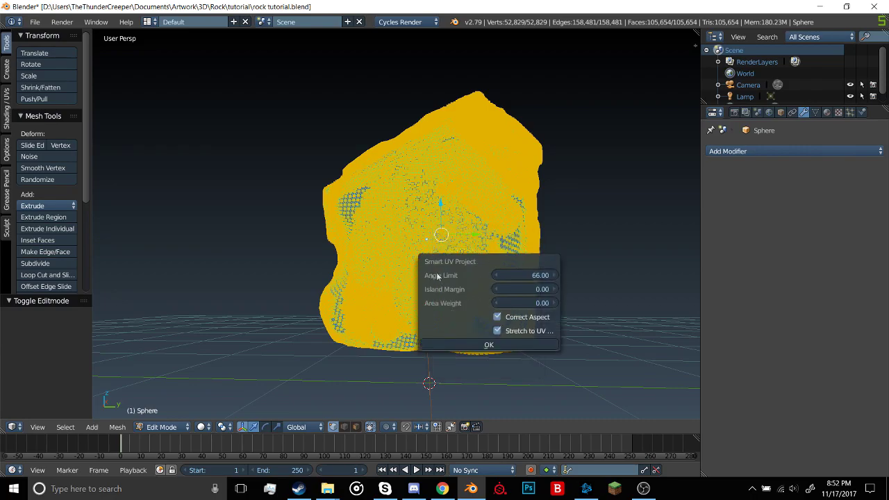
{"action": "left_click", "coordinate": [469, 341]}
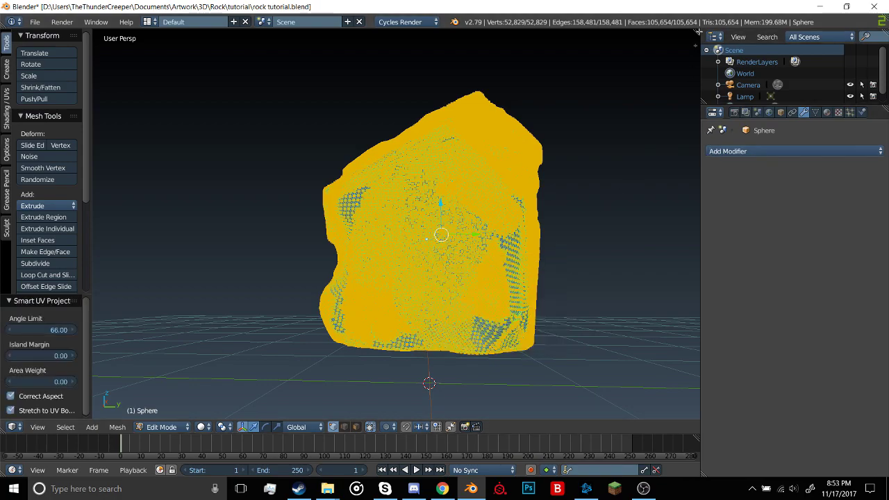
Split the 3D viewport in two and turn the new area into a UV/Image Editor.
{"action": "left_click_drag", "start_coordinate": [695, 43], "coordinate": [439, 267]}
{"action": "left_click", "coordinate": [428, 428]}
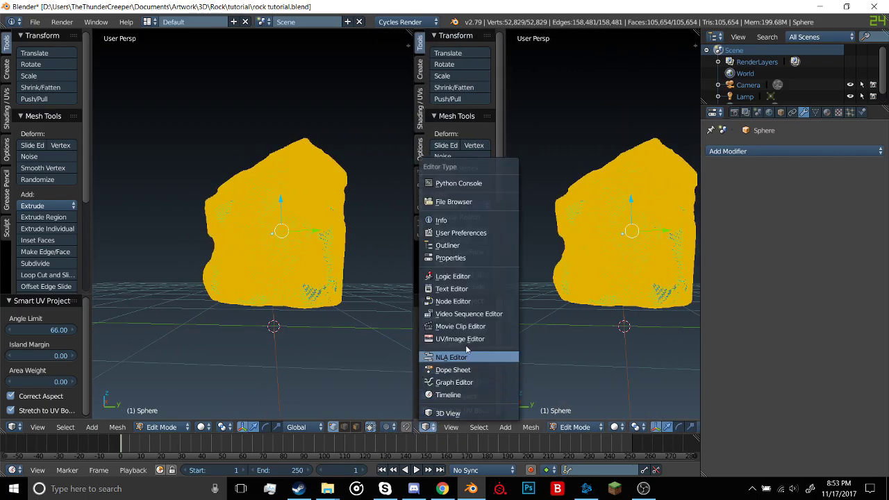
{"action": "left_click", "coordinate": [468, 339]}
{"action": "scroll", "coordinate": [506, 297], "scroll_direction": "up", "scroll_amount": 3}
{"action": "scroll", "coordinate": [505, 297], "scroll_direction": "up", "scroll_amount": 2}
{"action": "scroll", "coordinate": [486, 306], "scroll_direction": "down", "scroll_amount": 3}
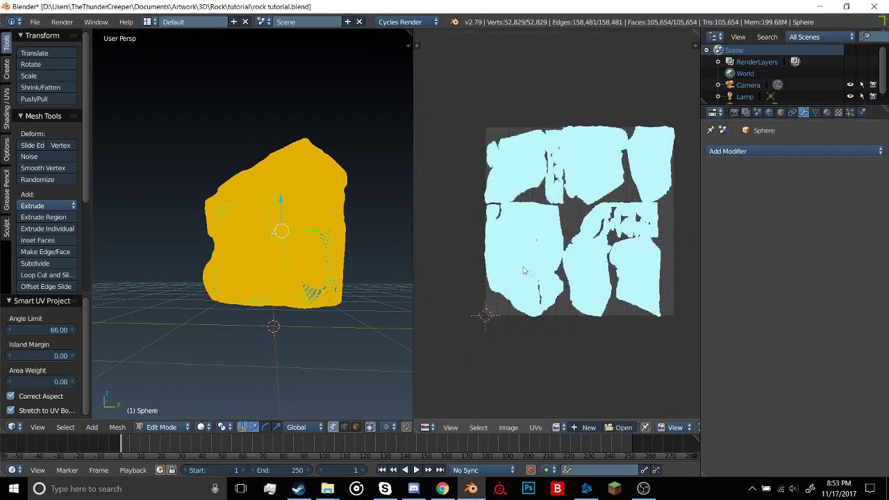
Inspect the rock's unwrapped UV islands up close and as a whole layout.
{"action": "scroll", "coordinate": [512, 207], "scroll_direction": "up", "scroll_amount": 4}
{"action": "key", "text": "Tab"}
{"action": "key", "text": "Tab"}
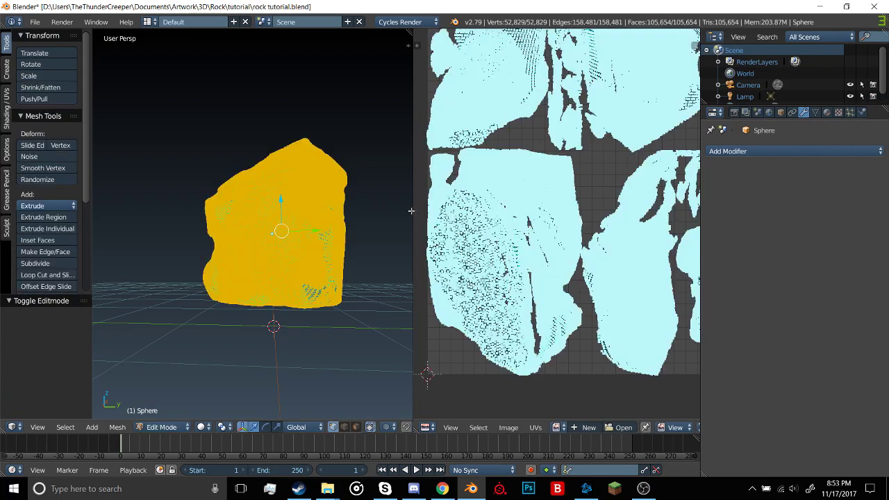
{"action": "key", "text": "a"}
{"action": "key", "text": "a"}
{"action": "scroll", "coordinate": [520, 311], "scroll_direction": "down", "scroll_amount": 1}
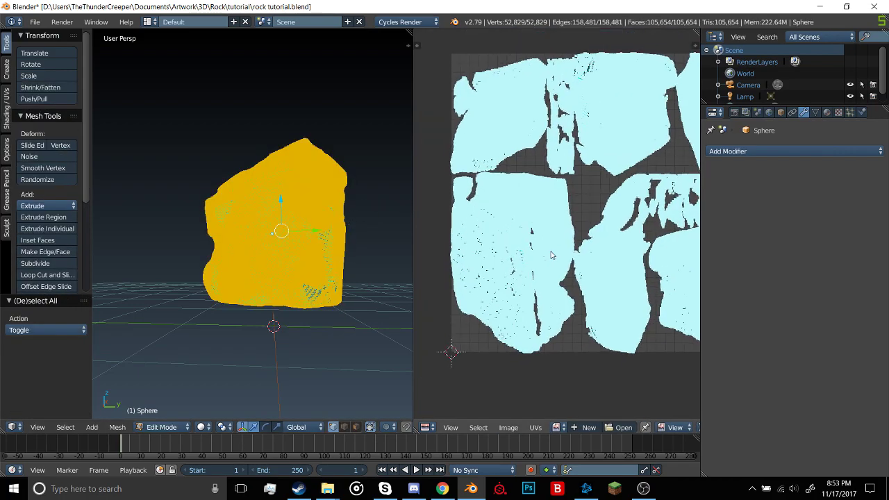
{"action": "key", "text": "a"}
{"action": "scroll", "coordinate": [520, 310], "scroll_direction": "up", "scroll_amount": 3}
{"action": "key", "text": "a"}
{"action": "scroll", "coordinate": [577, 174], "scroll_direction": "up", "scroll_amount": 2}
{"action": "middle_click_drag", "start_coordinate": [581, 166], "coordinate": [542, 238]}
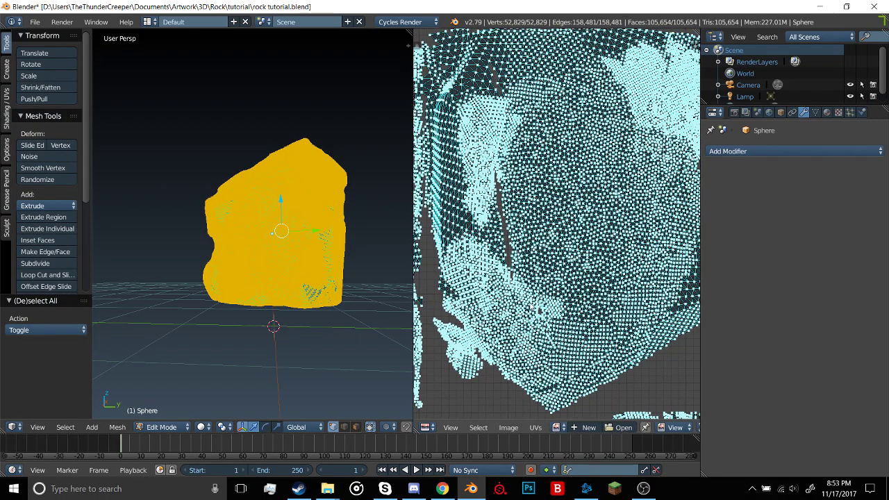
{"action": "scroll", "coordinate": [541, 238], "scroll_direction": "up", "scroll_amount": 3}
{"action": "scroll", "coordinate": [541, 240], "scroll_direction": "down", "scroll_amount": 5}
{"action": "scroll", "coordinate": [556, 223], "scroll_direction": "down", "scroll_amount": 3}
{"action": "scroll", "coordinate": [556, 222], "scroll_direction": "up", "scroll_amount": 6}
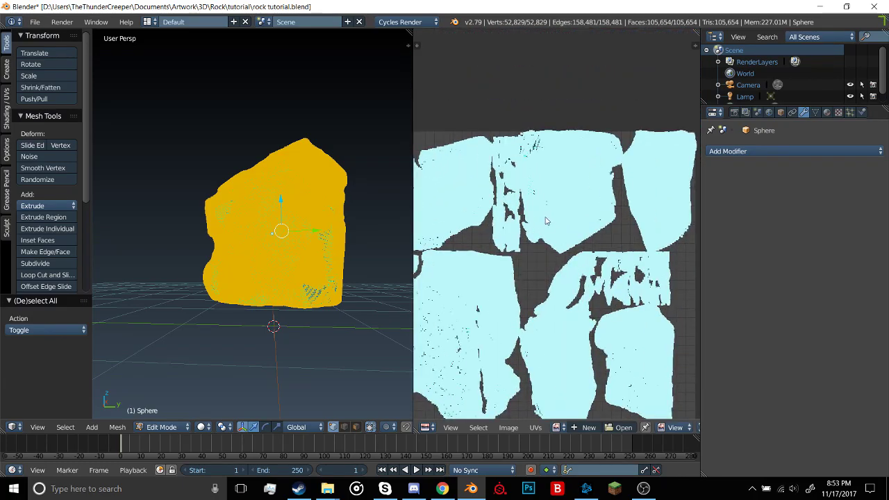
{"action": "middle_click_drag", "start_coordinate": [530, 310], "coordinate": [560, 233]}
{"action": "scroll", "coordinate": [568, 259], "scroll_direction": "down", "scroll_amount": 2}
{"action": "scroll", "coordinate": [573, 227], "scroll_direction": "up", "scroll_amount": 2}
{"action": "scroll", "coordinate": [574, 229], "scroll_direction": "down", "scroll_amount": 2}
{"action": "scroll", "coordinate": [559, 234], "scroll_direction": "up", "scroll_amount": 5}
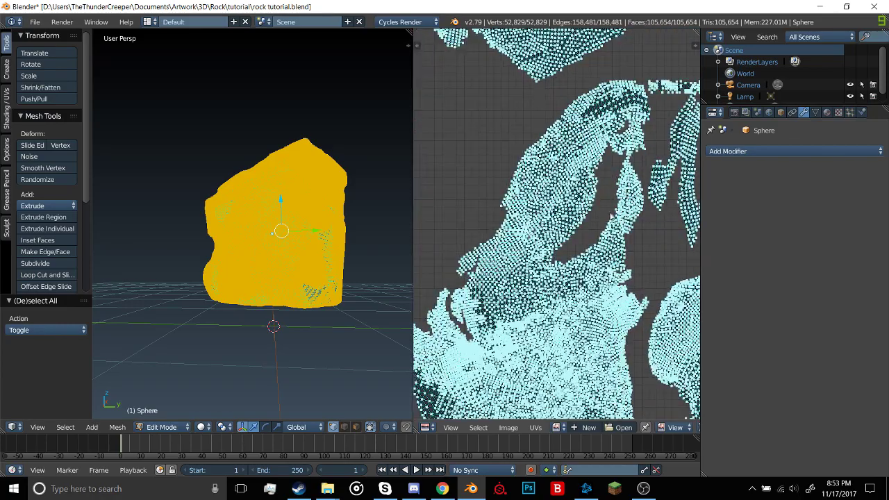
{"action": "scroll", "coordinate": [590, 254], "scroll_direction": "down", "scroll_amount": 6}
{"action": "scroll", "coordinate": [590, 251], "scroll_direction": "down", "scroll_amount": 3}
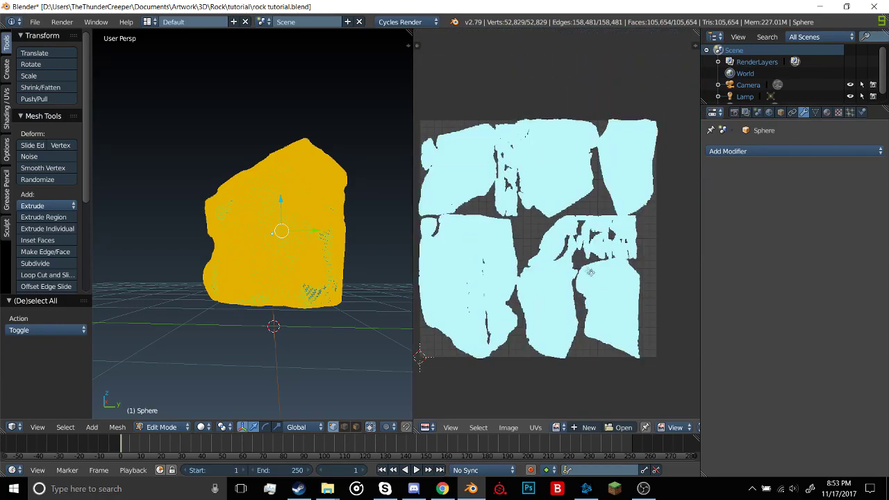
{"action": "scroll", "coordinate": [587, 251], "scroll_direction": "up", "scroll_amount": 6}
{"action": "scroll", "coordinate": [583, 245], "scroll_direction": "up", "scroll_amount": 2}
{"action": "scroll", "coordinate": [582, 244], "scroll_direction": "down", "scroll_amount": 6}
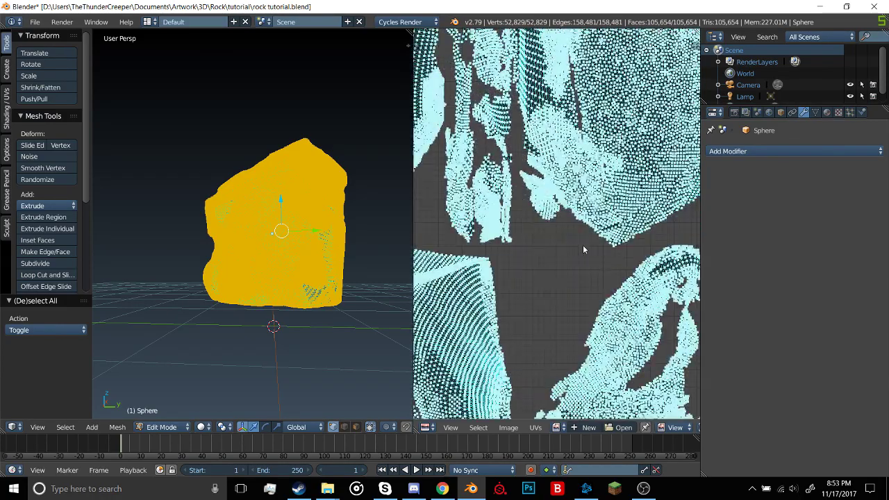
{"action": "scroll", "coordinate": [496, 230], "scroll_direction": "up", "scroll_amount": 4}
{"action": "scroll", "coordinate": [496, 230], "scroll_direction": "up", "scroll_amount": 2}
{"action": "scroll", "coordinate": [528, 208], "scroll_direction": "down", "scroll_amount": 4}
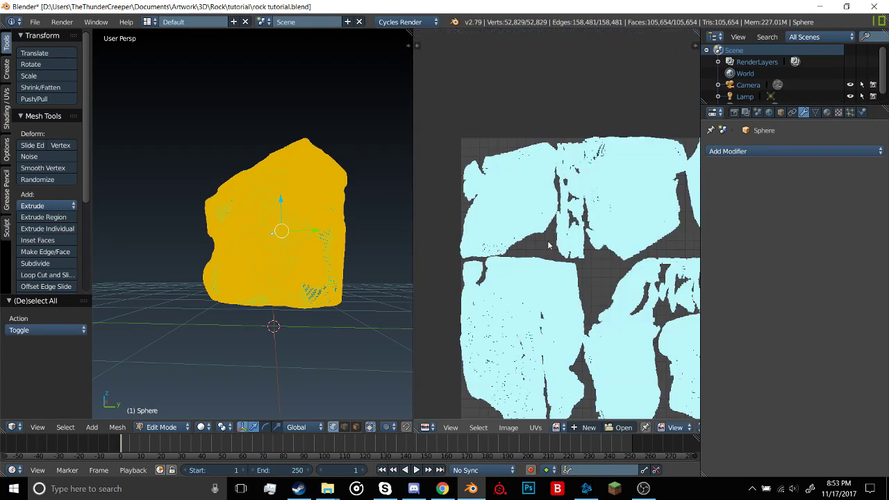
{"action": "scroll", "coordinate": [558, 183], "scroll_direction": "up", "scroll_amount": 2}
Return the rock to Object Mode and merge the UV/Image Editor area back into the 3D viewport.
{"action": "middle_click_drag", "start_coordinate": [348, 174], "coordinate": [285, 188]}
{"action": "key", "text": "Tab"}
{"action": "left_click_drag", "start_coordinate": [411, 33], "coordinate": [564, 42]}
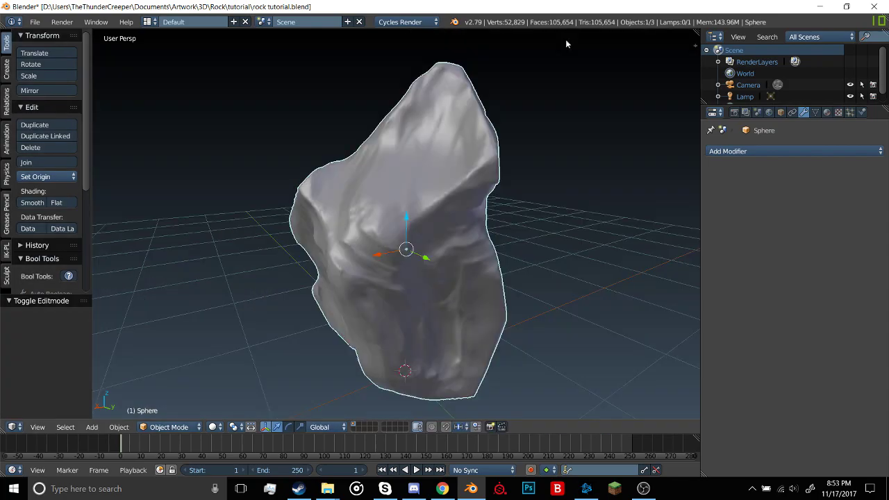
Export the rock as rock tutorial.obj into the Rock\tutorial folder.
{"action": "scroll", "coordinate": [500, 125], "scroll_direction": "down", "scroll_amount": 3}
{"action": "middle_click_drag", "start_coordinate": [490, 136], "coordinate": [509, 169]}
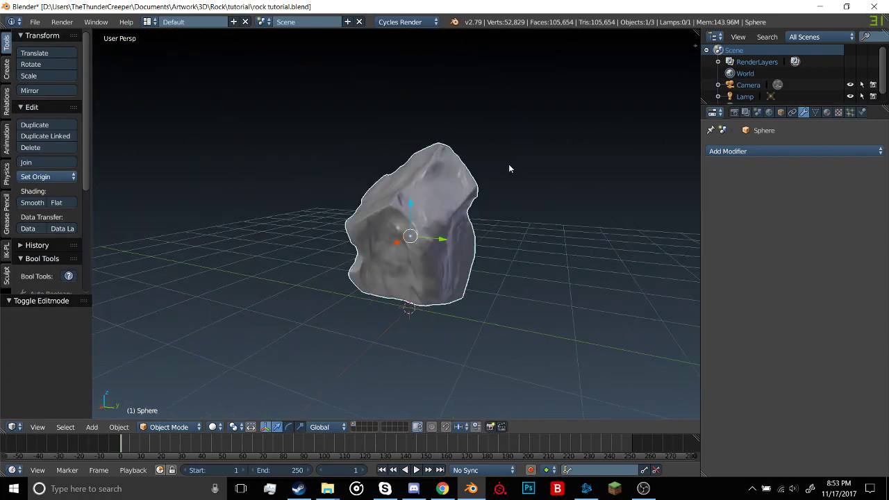
{"action": "left_click", "coordinate": [35, 22]}
{"action": "mouse_move", "coordinate": [84, 252]}
{"action": "left_click", "coordinate": [207, 335]}
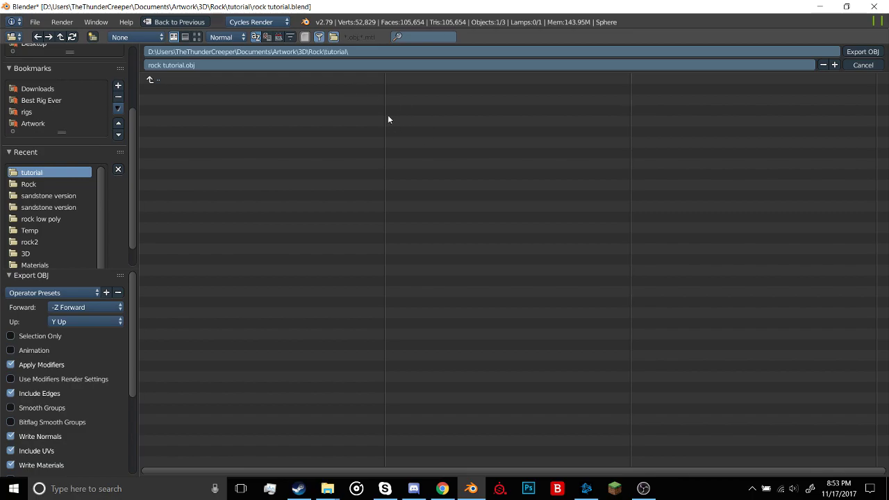
{"action": "left_click", "coordinate": [862, 52]}
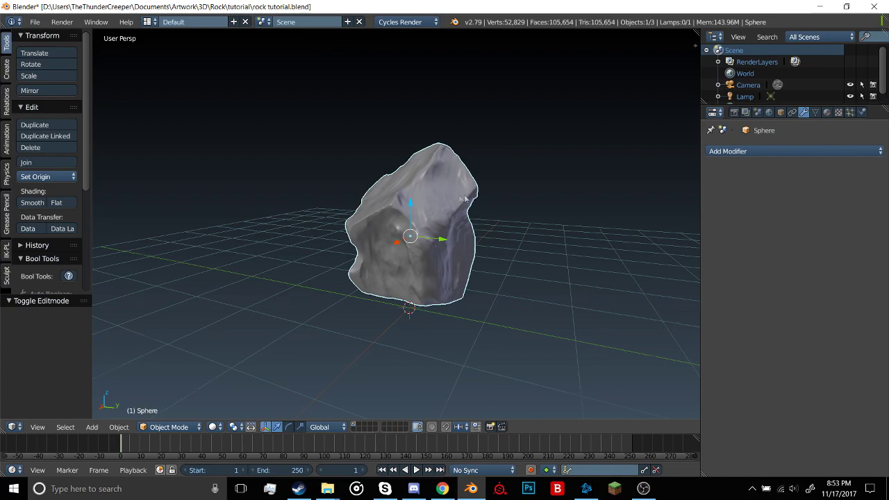
Save rock tutorial.blend over its existing version.
{"action": "key", "text": "ctrl+s"}
{"action": "key", "text": "Return"}
{"action": "middle_click_drag", "start_coordinate": [318, 156], "coordinate": [336, 152]}
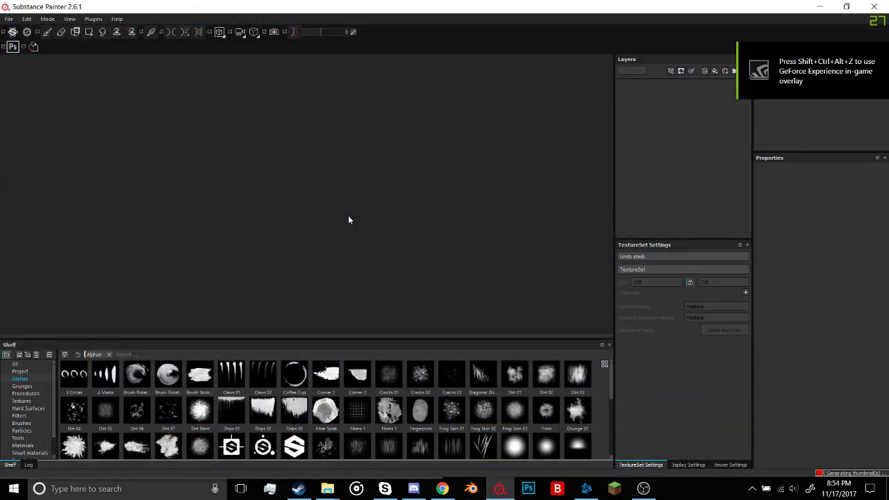
Start a new Substance Painter project and load rock tutorial.obj from the tutorial folder as its mesh.
{"action": "left_click", "coordinate": [9, 19]}
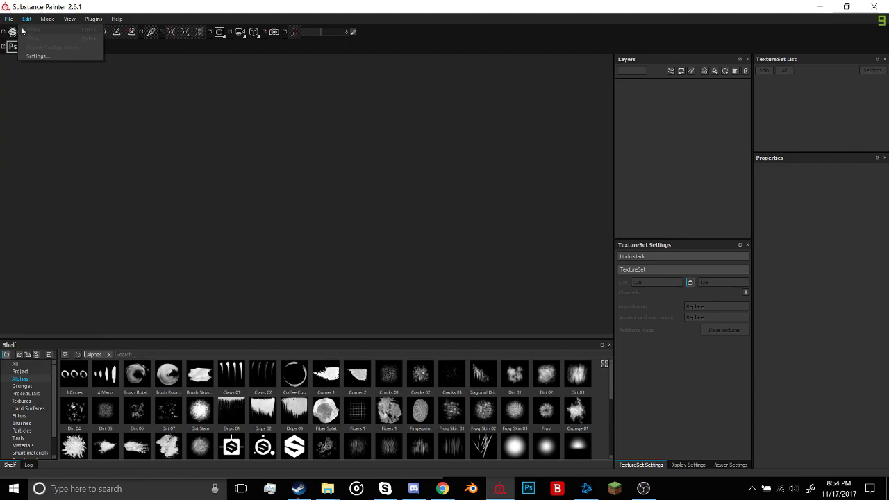
{"action": "left_click", "coordinate": [12, 29]}
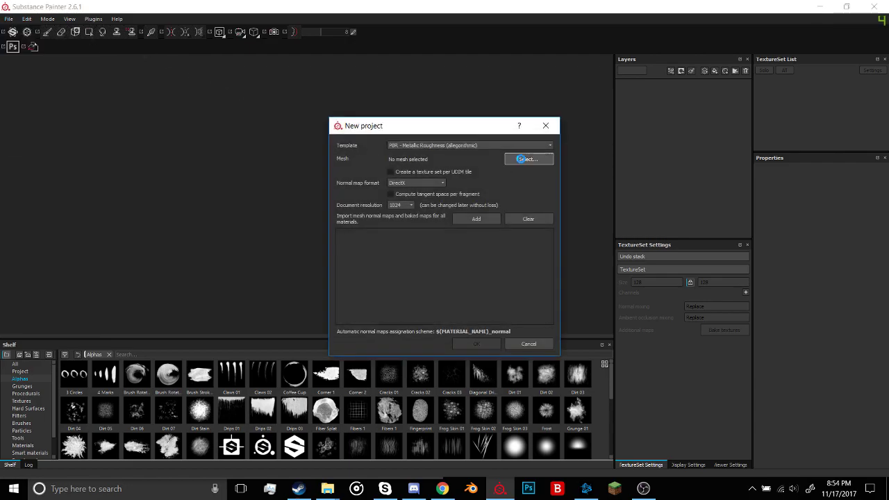
{"action": "left_click", "coordinate": [528, 160]}
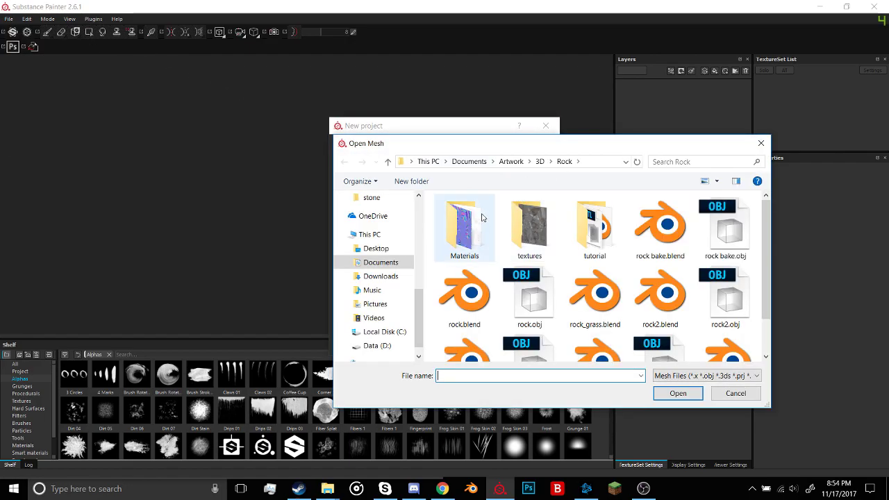
{"action": "double_click", "coordinate": [594, 229]}
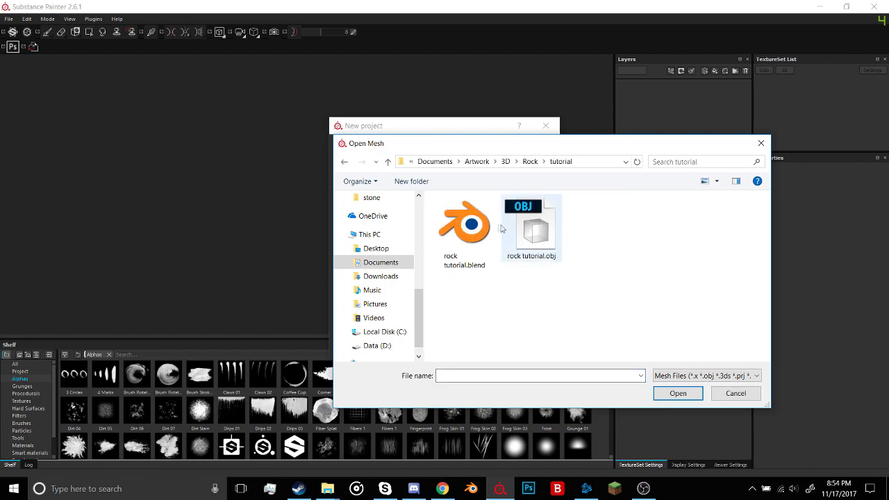
{"action": "left_click", "coordinate": [536, 239]}
{"action": "double_click", "coordinate": [536, 239]}
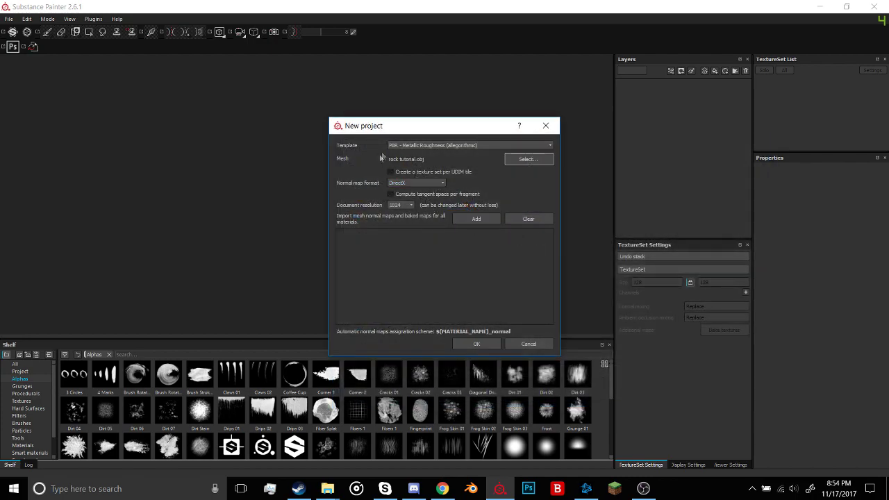
Set the document resolution to 2048 and create the project with the PBR - Metallic Roughness template.
{"action": "left_click", "coordinate": [410, 206]}
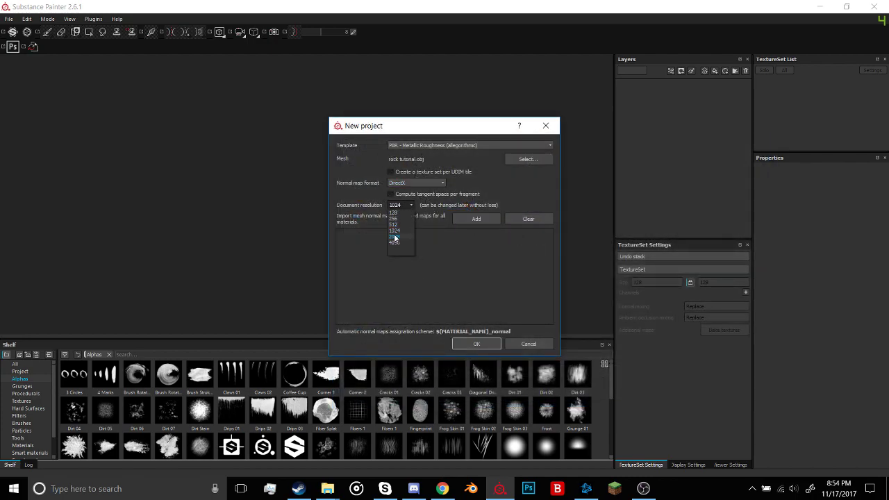
{"action": "left_click", "coordinate": [395, 238]}
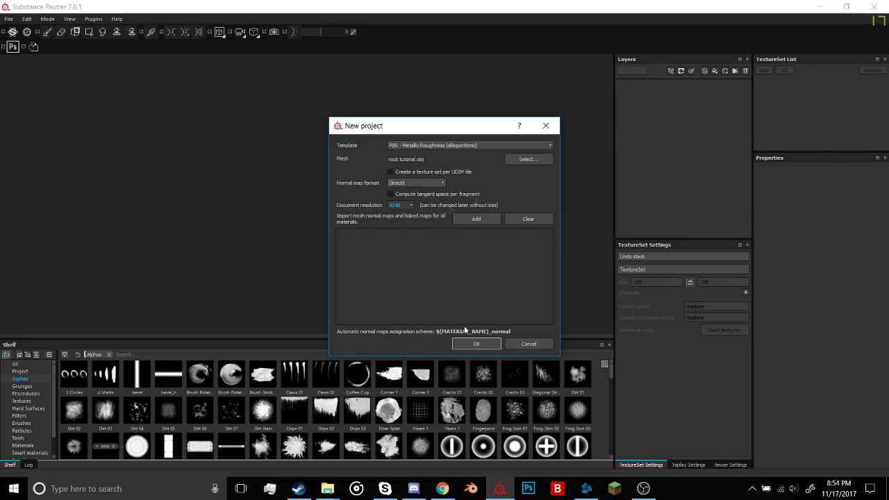
{"action": "left_click", "coordinate": [475, 195]}
{"action": "left_click", "coordinate": [476, 344]}
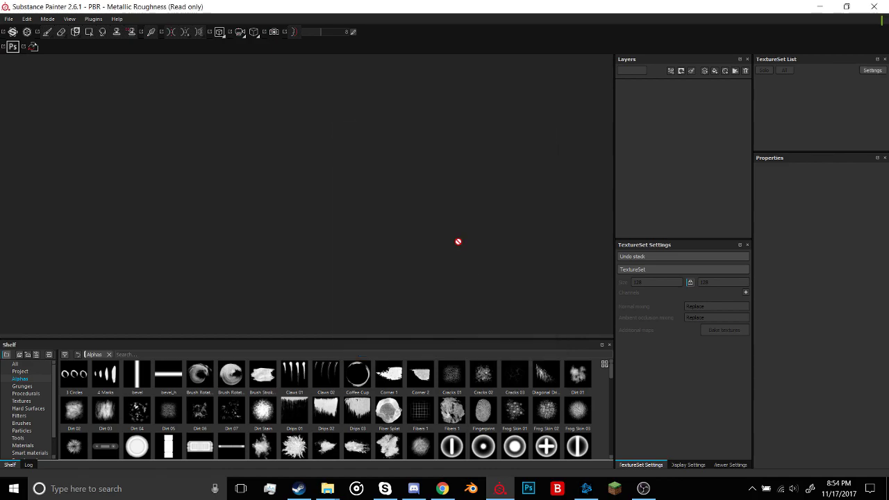
{"action": "left_click_drag", "start_coordinate": [361, 211], "coordinate": [192, 219], "text": "alt"}
{"action": "left_click_drag", "start_coordinate": [454, 256], "coordinate": [477, 194], "text": "alt"}
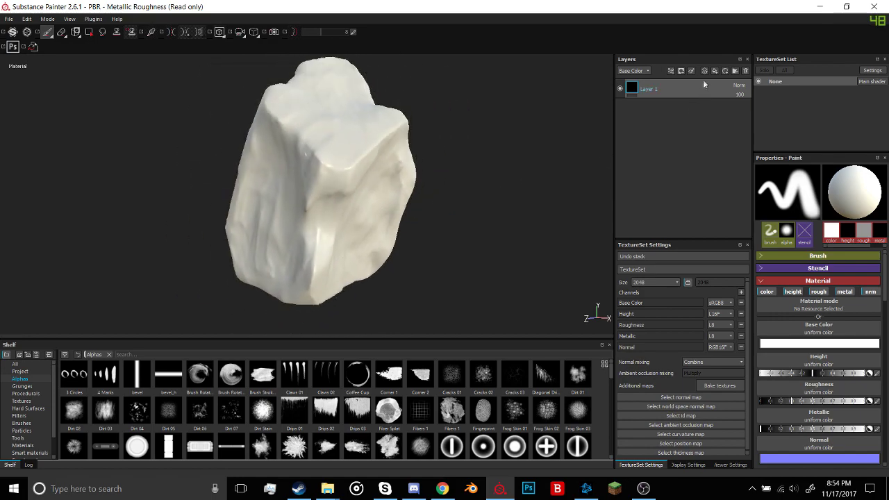
Add a fill layer, delete the default Layer 1, and rename the fill layer to base color.
{"action": "left_click", "coordinate": [714, 75]}
{"action": "left_click", "coordinate": [653, 107]}
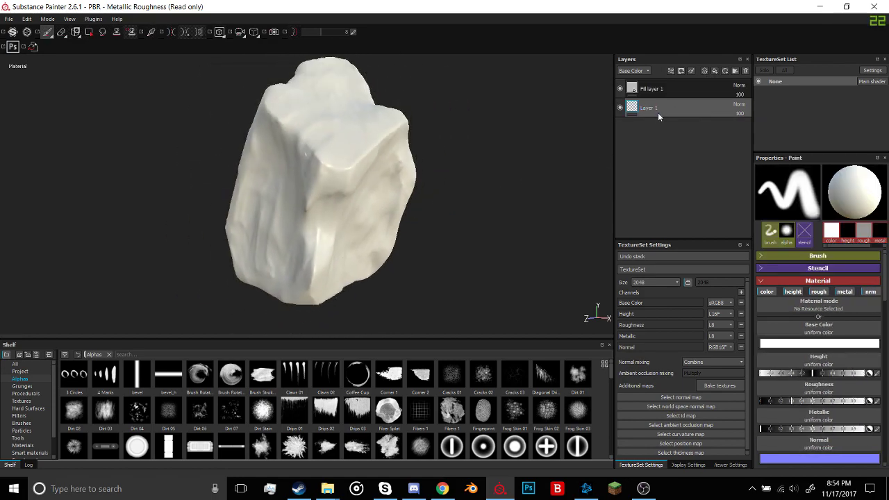
{"action": "key", "text": "Delete"}
{"action": "double_click", "coordinate": [655, 89]}
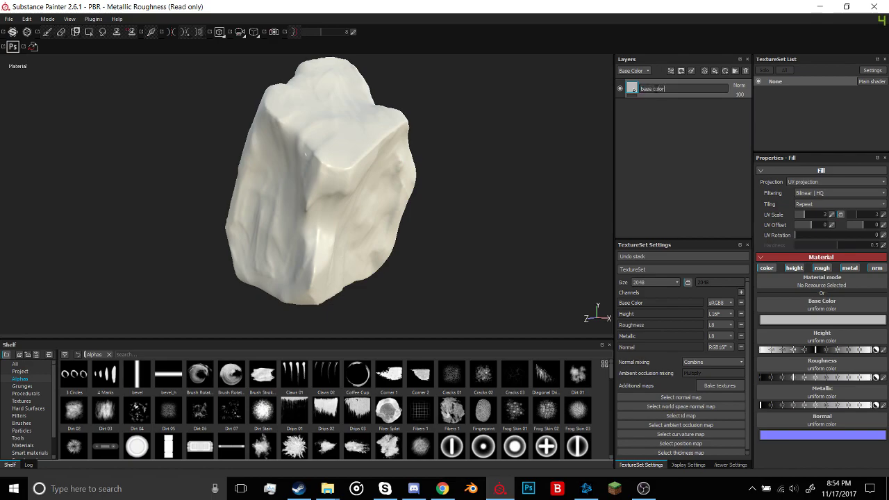
{"action": "key", "text": "Return"}
Set the base color layer's uniform color to a medium-dark neutral grey that suits rock.
{"action": "left_click", "coordinate": [834, 321]}
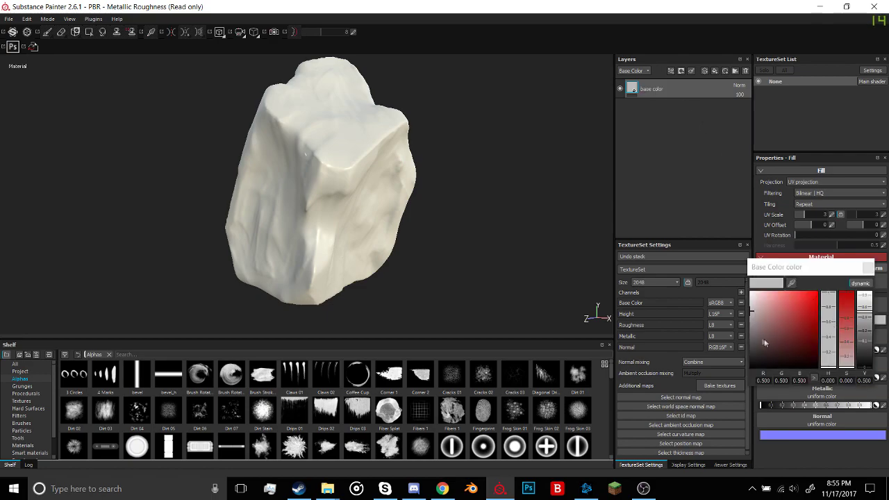
{"action": "left_click", "coordinate": [761, 341]}
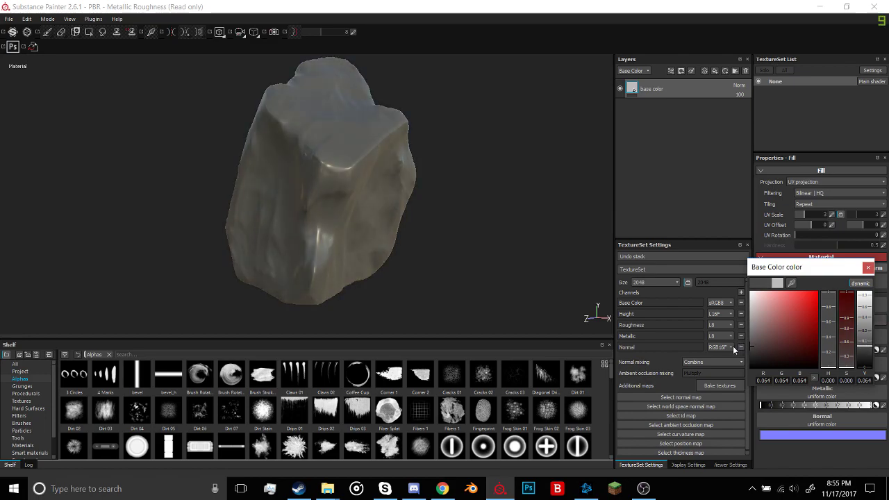
{"action": "left_click_drag", "start_coordinate": [356, 221], "coordinate": [282, 203], "text": "alt"}
{"action": "left_click", "coordinate": [760, 342]}
{"action": "left_click_drag", "start_coordinate": [741, 337], "coordinate": [728, 332]}
{"action": "left_click_drag", "start_coordinate": [566, 269], "coordinate": [585, 279], "text": "alt"}
{"action": "left_click_drag", "start_coordinate": [756, 339], "coordinate": [737, 337]}
{"action": "left_click_drag", "start_coordinate": [383, 192], "coordinate": [463, 206], "text": "alt"}
{"action": "left_click_drag", "start_coordinate": [453, 175], "coordinate": [588, 307], "text": "alt"}
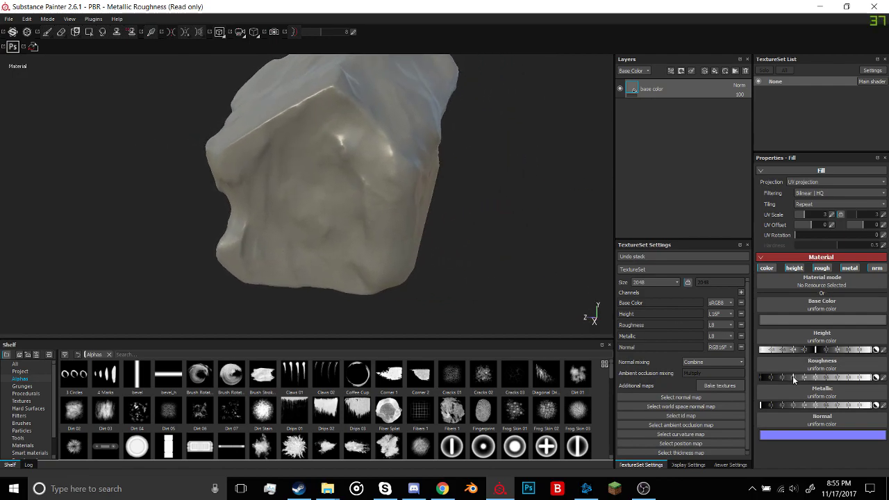
Raise the base color layer's roughness until the rock looks matte, and disable its height, metallic and normal channels.
{"action": "left_click_drag", "start_coordinate": [797, 379], "coordinate": [834, 382]}
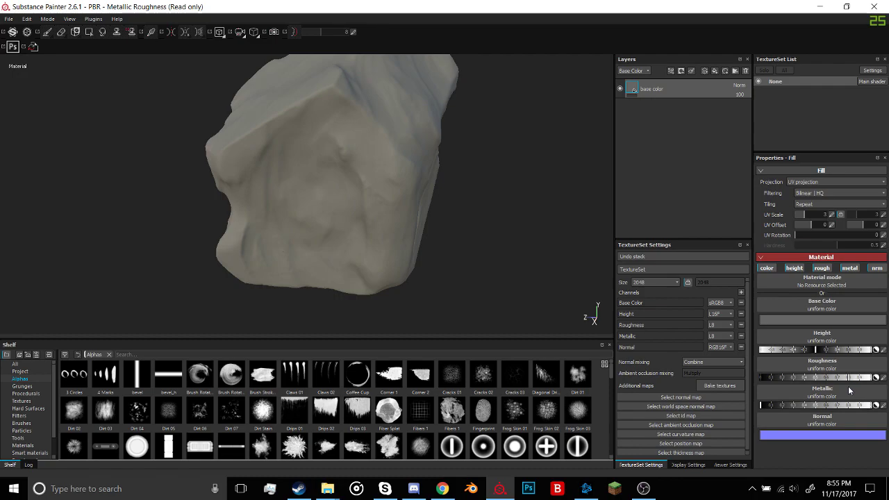
{"action": "left_click_drag", "start_coordinate": [567, 288], "coordinate": [484, 187], "text": "alt"}
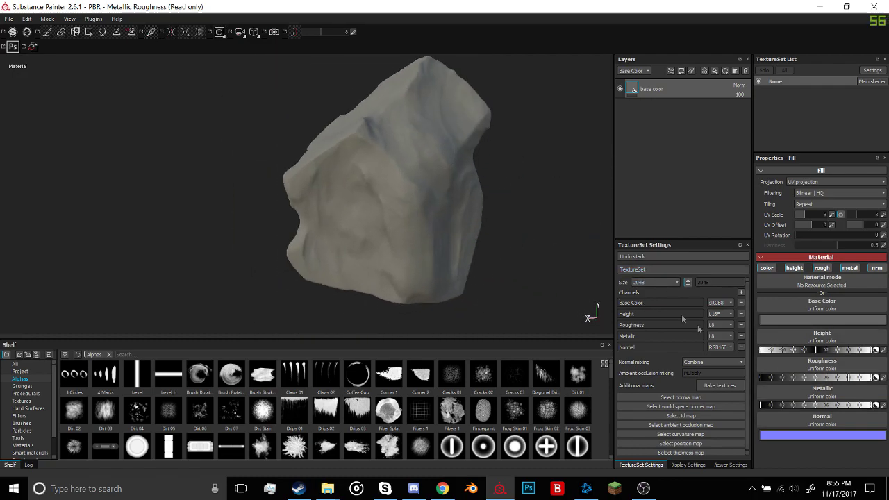
{"action": "left_click", "coordinate": [795, 269]}
{"action": "left_click", "coordinate": [850, 269]}
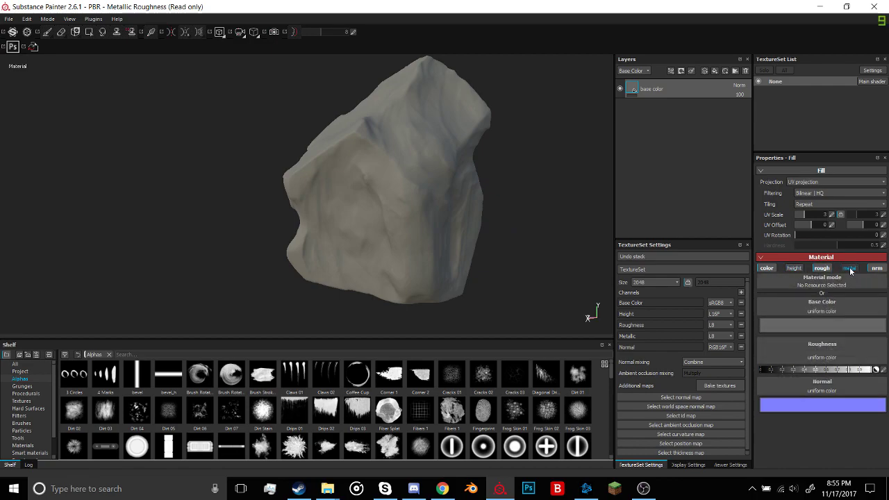
{"action": "left_click", "coordinate": [877, 268]}
{"action": "left_click_drag", "start_coordinate": [465, 235], "coordinate": [470, 200], "text": "alt"}
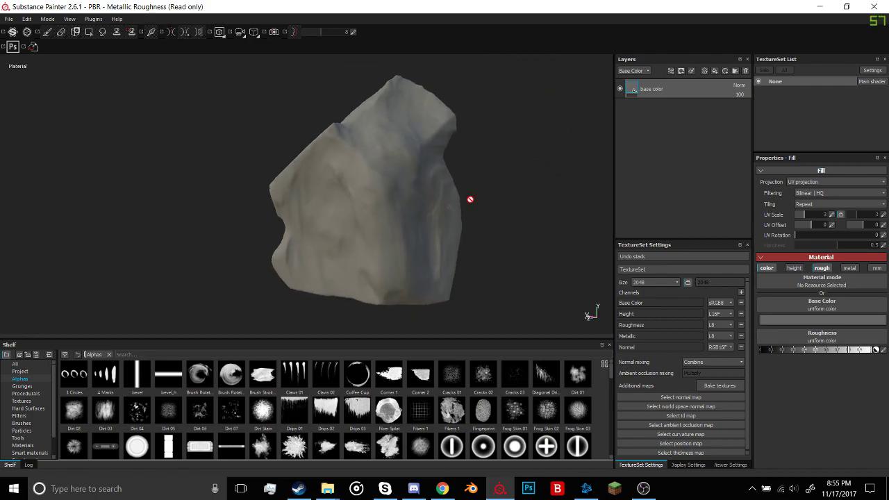
Add a fill layer above base color and assign the Concrete Simple material to its normal channel.
{"action": "left_click", "coordinate": [716, 72]}
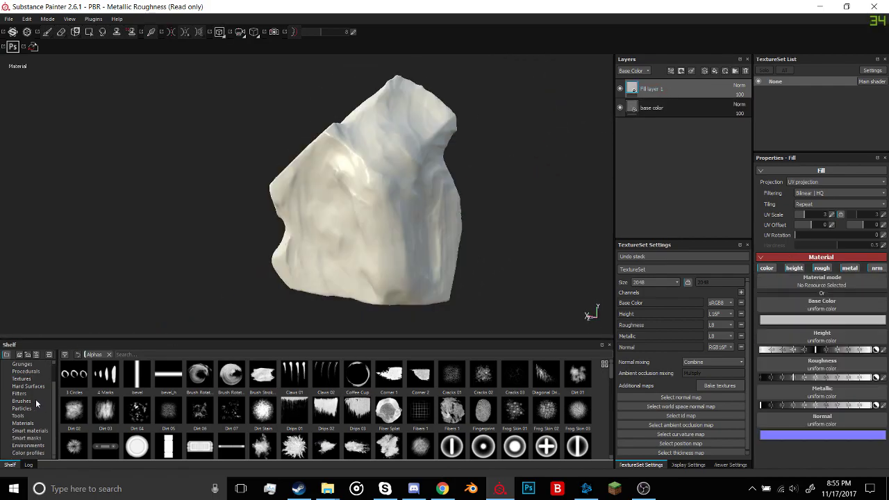
{"action": "left_click", "coordinate": [26, 423]}
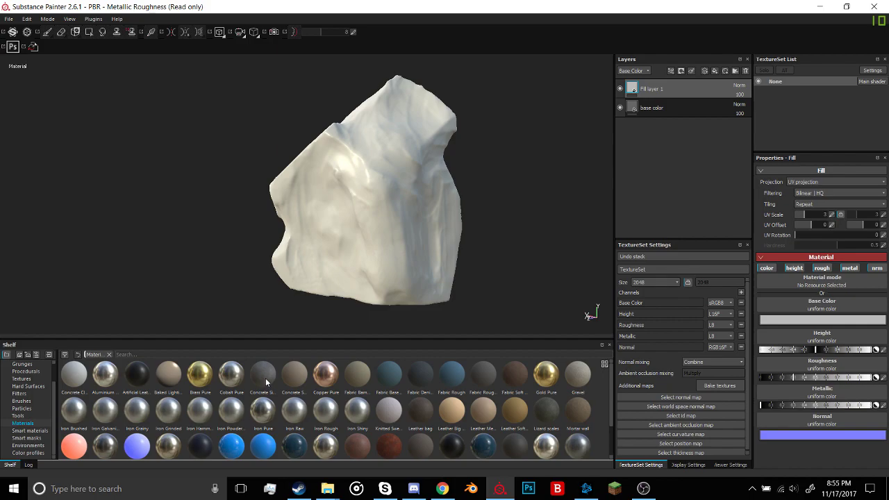
{"action": "left_click_drag", "start_coordinate": [265, 378], "coordinate": [831, 423]}
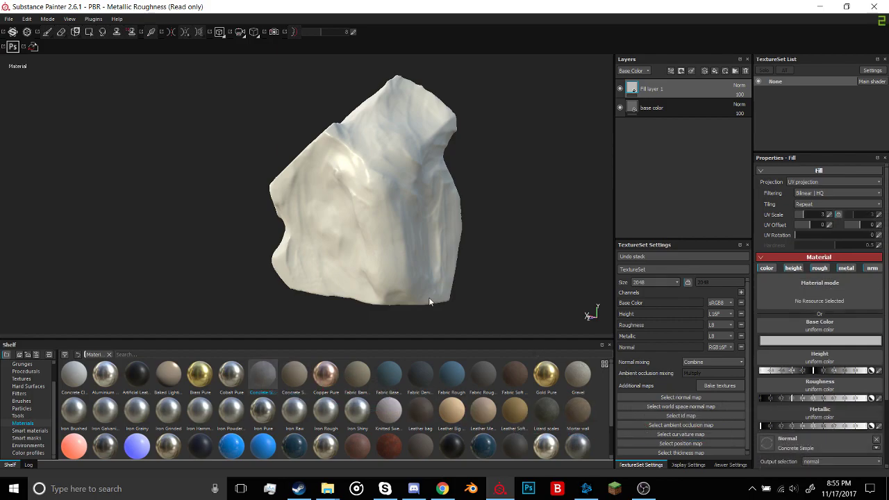
{"action": "scroll", "coordinate": [465, 207], "scroll_direction": "up", "scroll_amount": 3}
{"action": "left_click_drag", "start_coordinate": [465, 207], "coordinate": [488, 275], "text": "alt"}
{"action": "scroll", "coordinate": [433, 240], "scroll_direction": "up", "scroll_amount": 3}
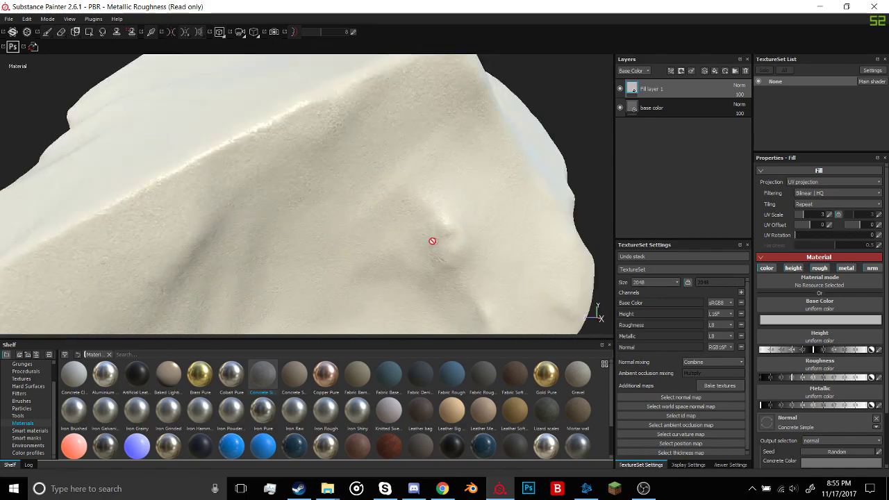
{"action": "left_click_drag", "start_coordinate": [433, 240], "coordinate": [407, 206], "text": "alt"}
{"action": "middle_click_drag", "start_coordinate": [407, 206], "coordinate": [413, 206], "text": "alt"}
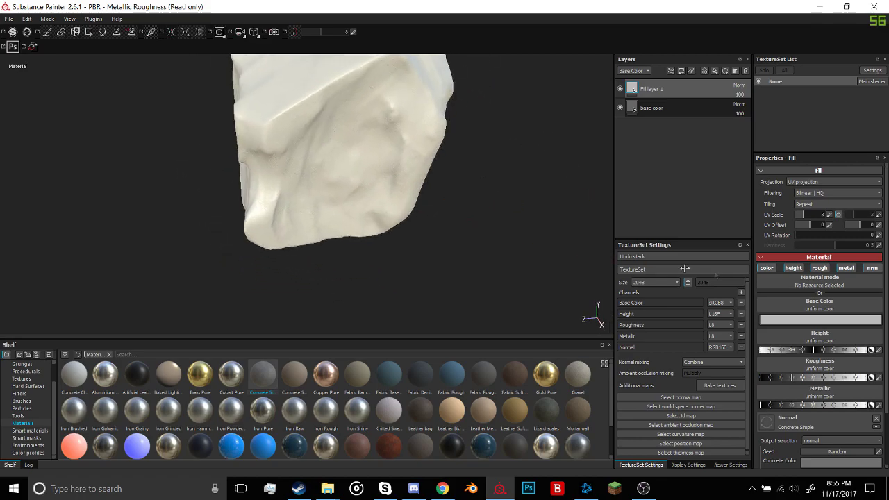
Disable the color, height, roughness and metallic channels of the concrete fill layer, leaving only its normal channel active.
{"action": "left_click", "coordinate": [794, 270]}
{"action": "left_click", "coordinate": [818, 271]}
{"action": "left_click", "coordinate": [848, 271]}
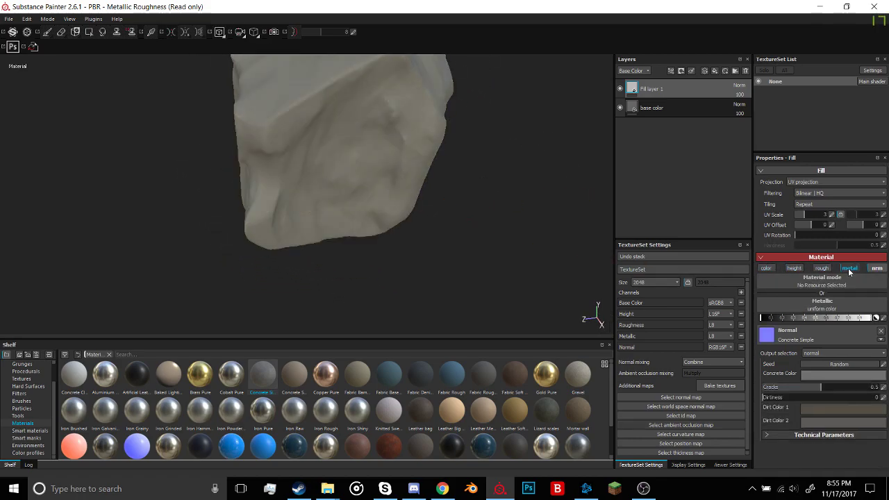
{"action": "left_click_drag", "start_coordinate": [391, 210], "coordinate": [405, 258], "text": "alt"}
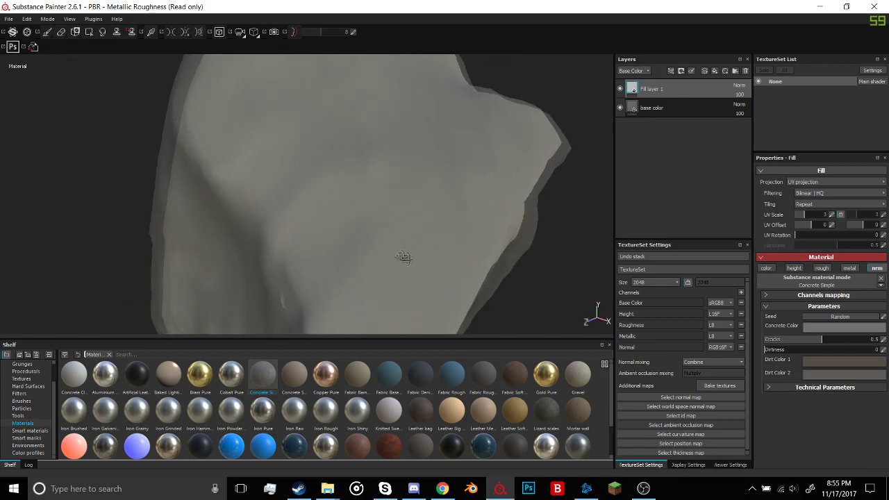
{"action": "middle_click_drag", "start_coordinate": [405, 257], "coordinate": [444, 258], "text": "alt"}
{"action": "left_click_drag", "start_coordinate": [496, 252], "coordinate": [411, 197], "text": "alt"}
{"action": "left_click_drag", "start_coordinate": [545, 255], "coordinate": [372, 242], "text": "alt"}
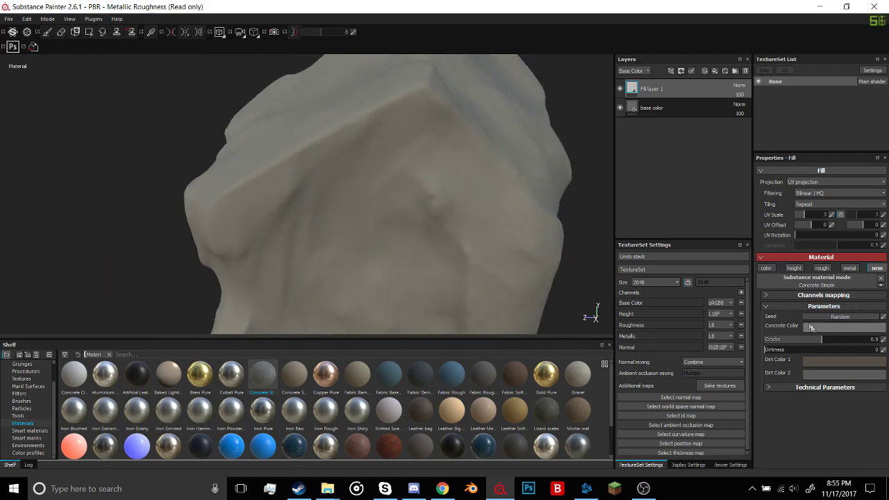
Set the Concrete Simple material's Cracks to the maximum and keep its normal output mapped to the normal channel.
{"action": "left_click_drag", "start_coordinate": [823, 339], "coordinate": [830, 341]}
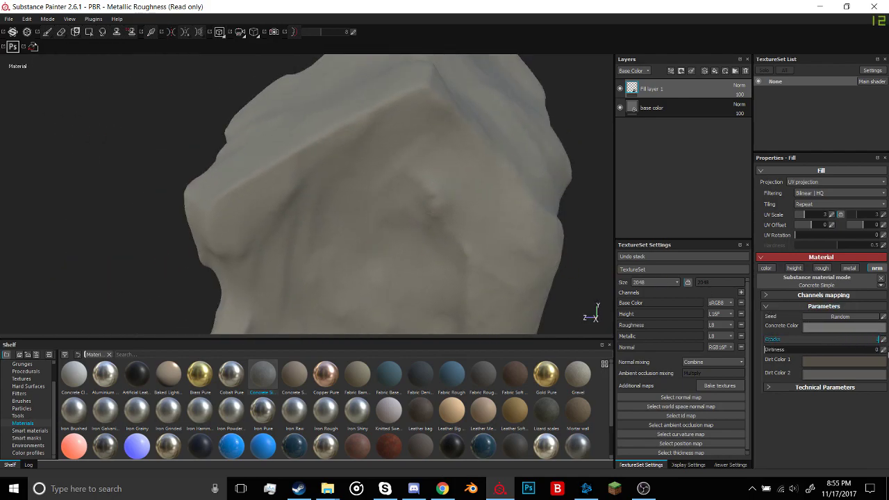
{"action": "left_click", "coordinate": [799, 296]}
{"action": "left_click", "coordinate": [805, 307]}
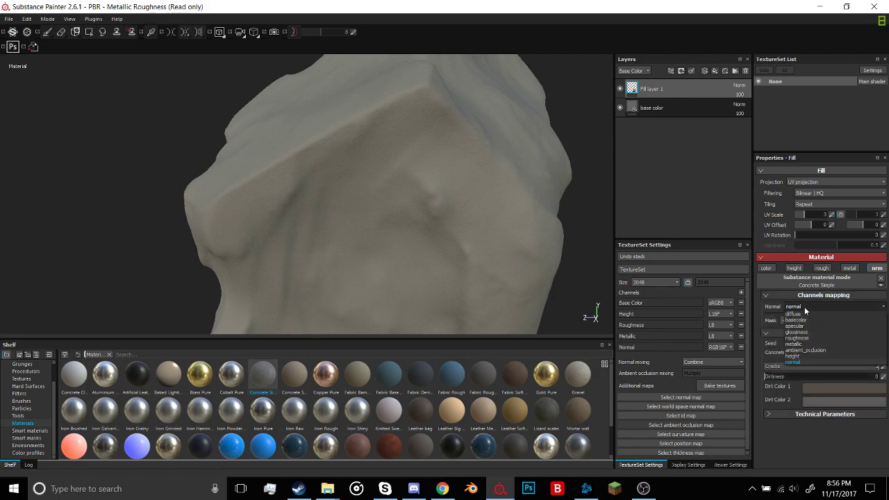
{"action": "left_click", "coordinate": [800, 316]}
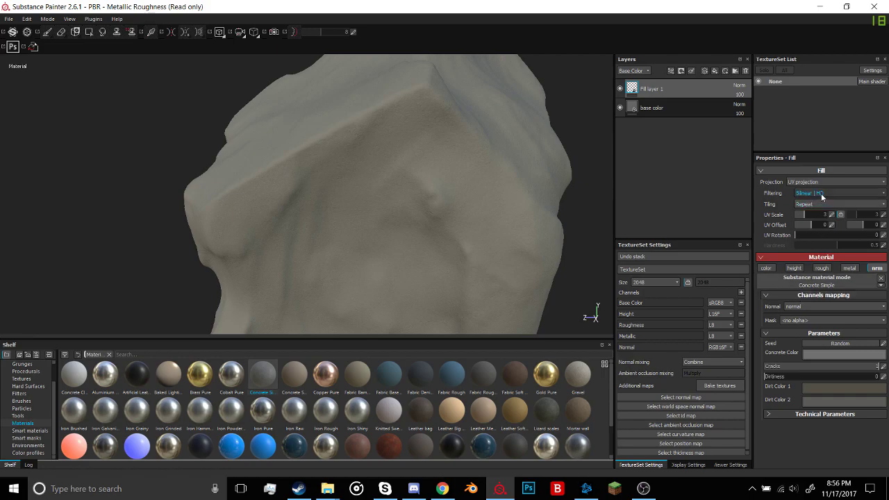
Set the concrete fill layer's UV Scale to 0.53 and its first UV Offset value to 0.28.
{"action": "left_click_drag", "start_coordinate": [804, 218], "coordinate": [800, 220]}
{"action": "left_click_drag", "start_coordinate": [452, 215], "coordinate": [423, 218], "text": "alt"}
{"action": "scroll", "coordinate": [447, 215], "scroll_direction": "down", "scroll_amount": 3}
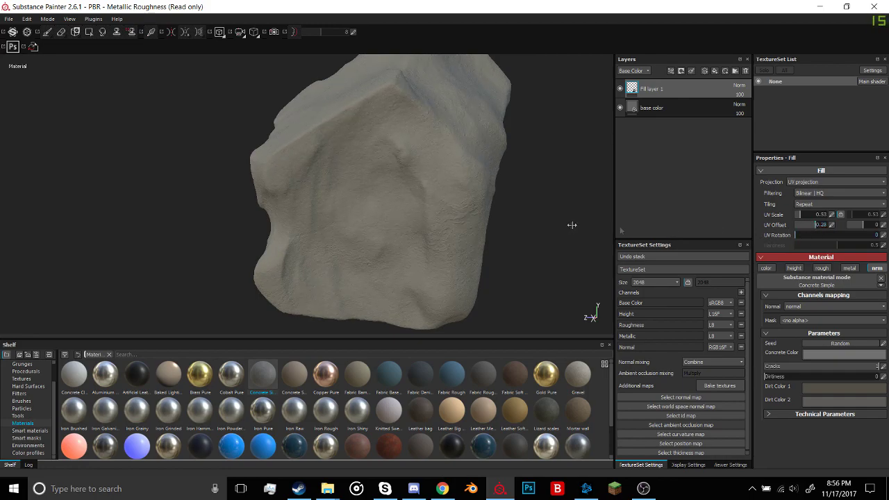
{"action": "left_click_drag", "start_coordinate": [479, 211], "coordinate": [459, 217], "text": "alt"}
Try different Cracks and Dirtiness amounts on the concrete normal layer and compare their effect on the rock.
{"action": "left_click_drag", "start_coordinate": [819, 367], "coordinate": [856, 367]}
{"action": "left_click", "coordinate": [876, 367]}
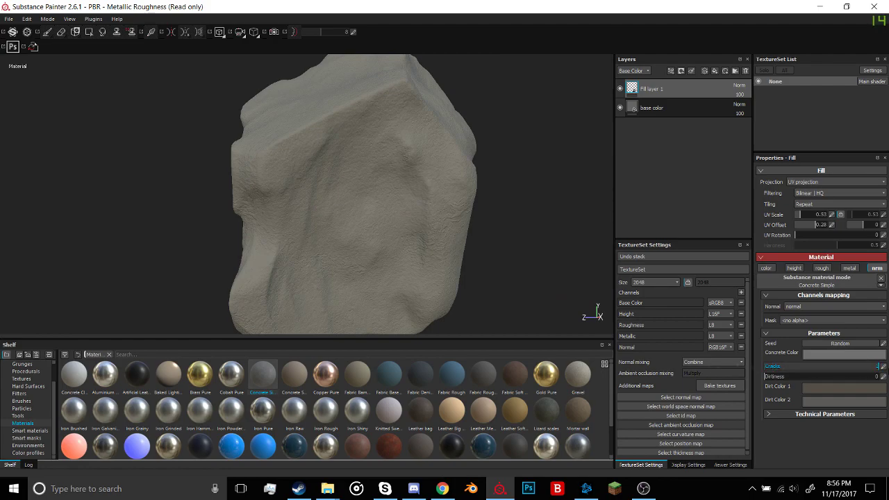
{"action": "left_click_drag", "start_coordinate": [441, 239], "coordinate": [591, 288], "text": "alt"}
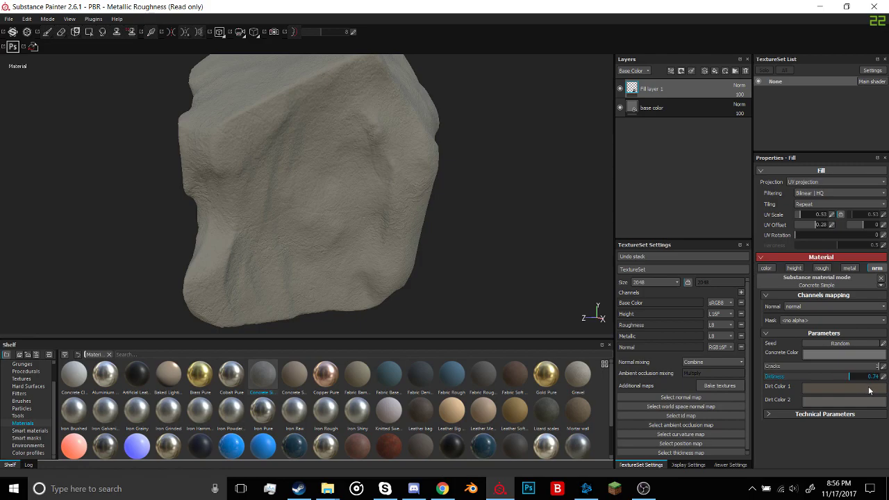
{"action": "left_click_drag", "start_coordinate": [859, 378], "coordinate": [770, 375]}
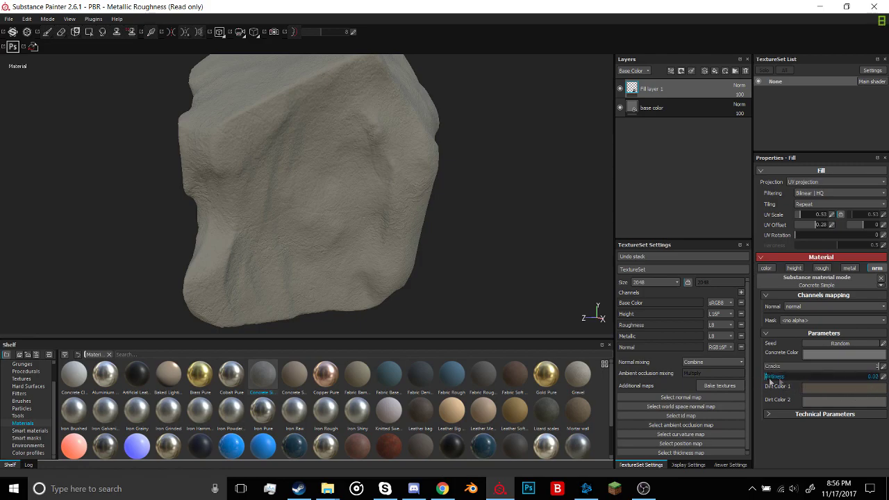
{"action": "left_click_drag", "start_coordinate": [853, 378], "coordinate": [701, 372]}
{"action": "left_click_drag", "start_coordinate": [389, 268], "coordinate": [431, 267], "text": "alt"}
{"action": "scroll", "coordinate": [438, 253], "scroll_direction": "down", "scroll_amount": 4}
{"action": "left_click_drag", "start_coordinate": [502, 258], "coordinate": [342, 207], "text": "alt"}
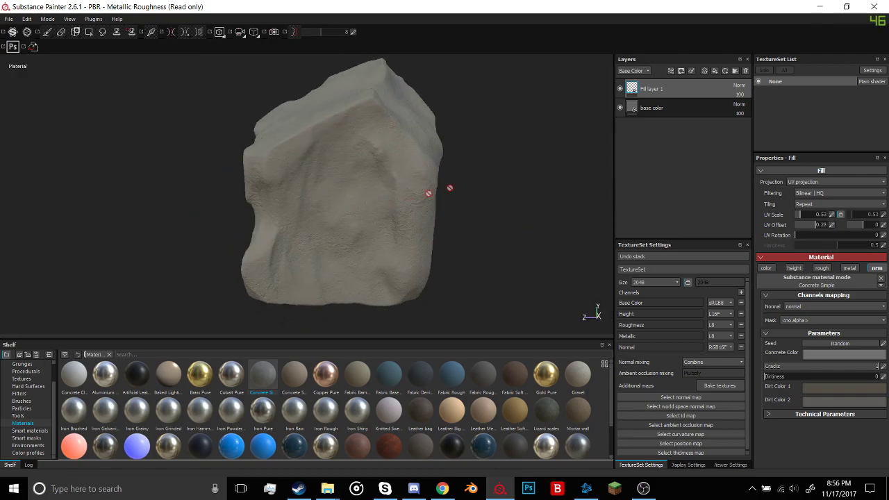
Add another fill layer on top of the stack and disable its metallic channel.
{"action": "left_click", "coordinate": [715, 71]}
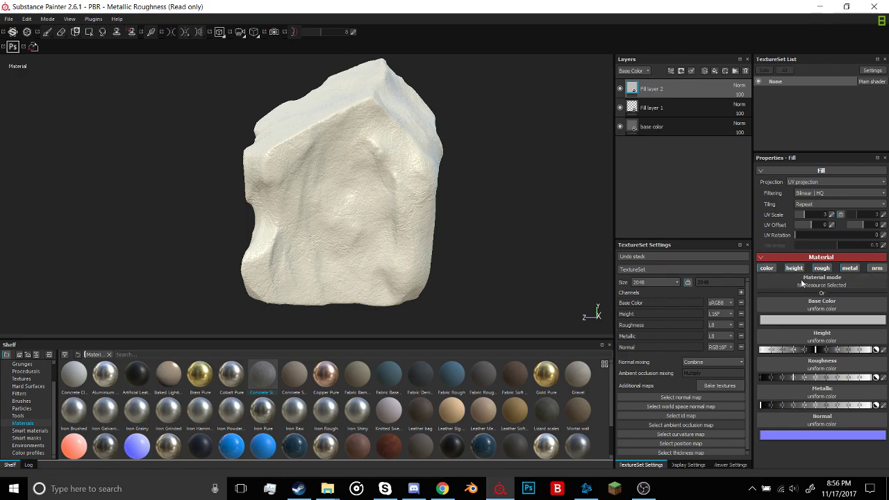
{"action": "left_click", "coordinate": [849, 269]}
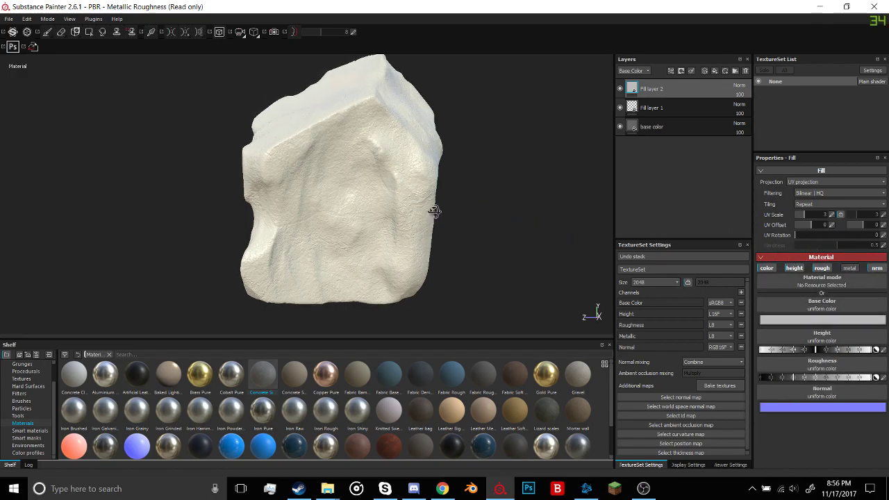
{"action": "left_click_drag", "start_coordinate": [434, 211], "coordinate": [528, 202], "text": "alt"}
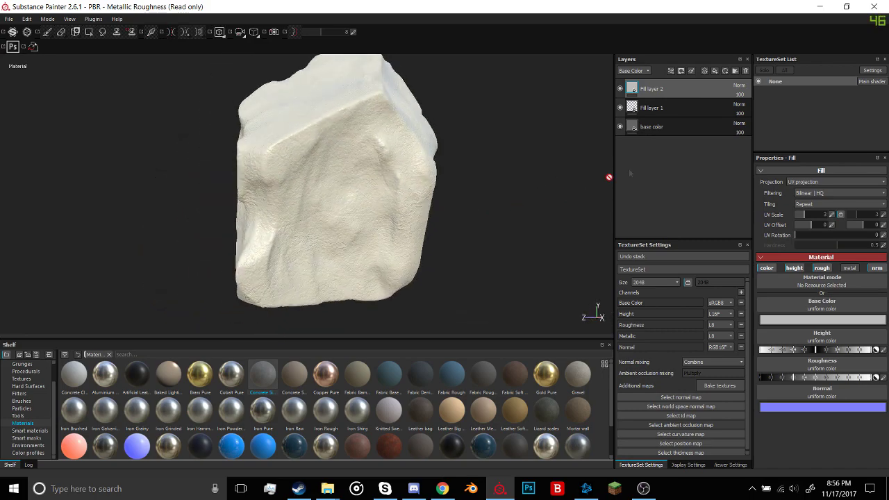
Add a black mask to the top fill layer and put a generator on that mask.
{"action": "left_click", "coordinate": [681, 71]}
{"action": "left_click", "coordinate": [695, 91]}
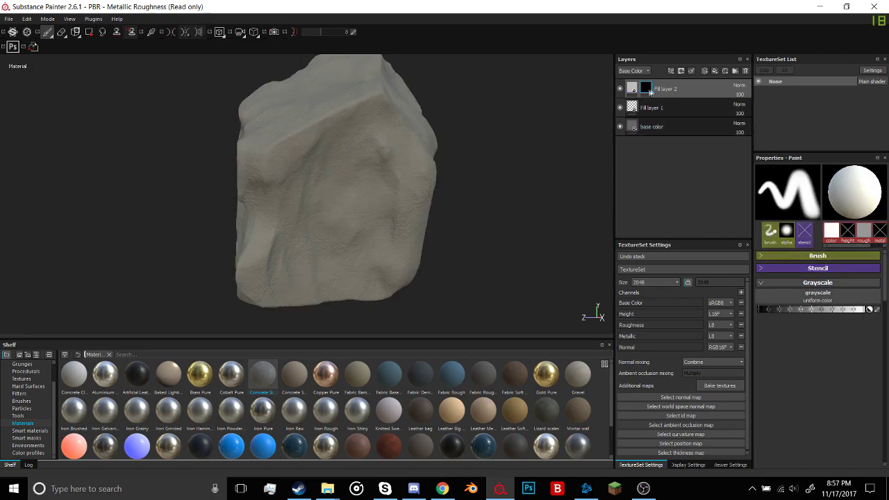
{"action": "left_click", "coordinate": [672, 71]}
{"action": "left_click", "coordinate": [695, 84]}
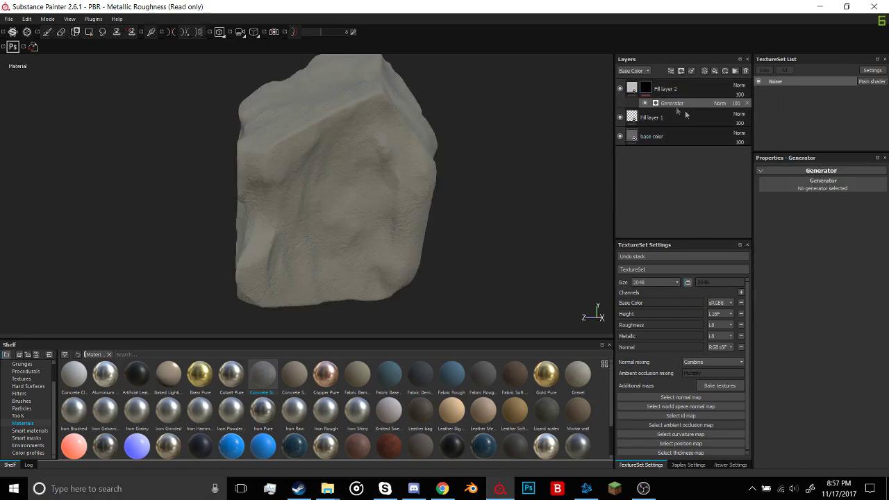
Try the MG Metal Edge Wear generator on the top fill layer's mask, then undo it.
{"action": "left_click", "coordinate": [833, 181]}
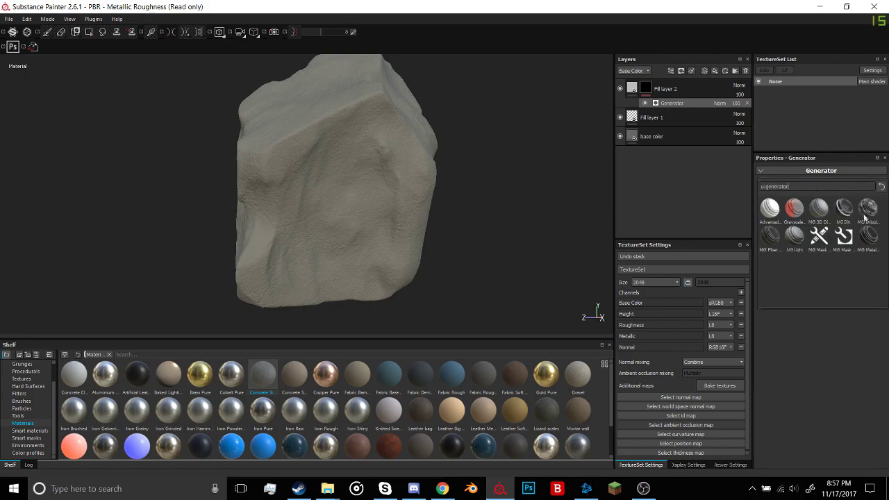
{"action": "left_click", "coordinate": [870, 238]}
{"action": "left_click_drag", "start_coordinate": [542, 208], "coordinate": [562, 158], "text": "alt"}
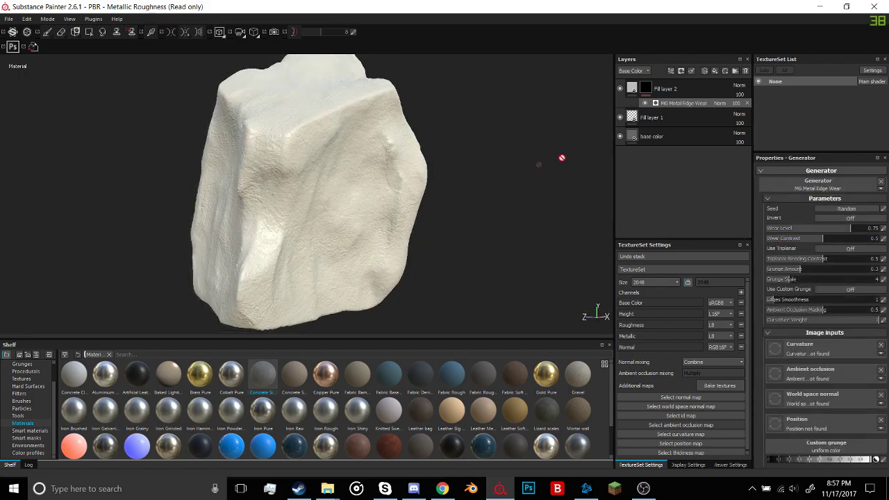
{"action": "key", "text": "ctrl+z"}
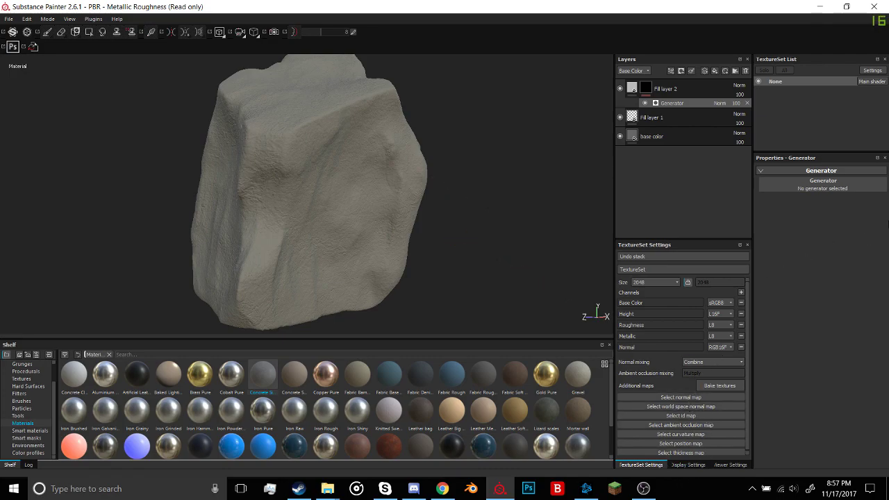
{"action": "left_click", "coordinate": [799, 183]}
{"action": "left_click_drag", "start_coordinate": [841, 250], "coordinate": [796, 394]}
{"action": "left_click_drag", "start_coordinate": [451, 229], "coordinate": [391, 223], "text": "alt"}
Bake the additional maps for the rock with all map types enabled and an output size of 1024.
{"action": "left_click", "coordinate": [720, 386]}
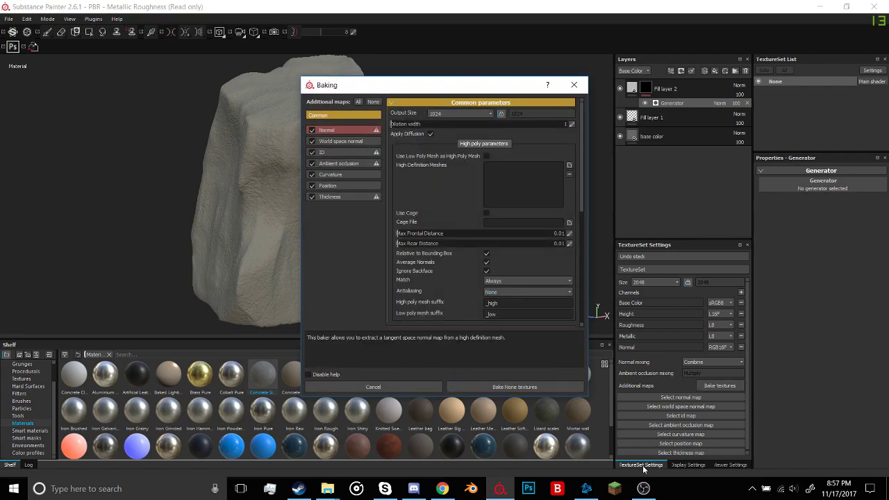
{"action": "left_click", "coordinate": [519, 386]}
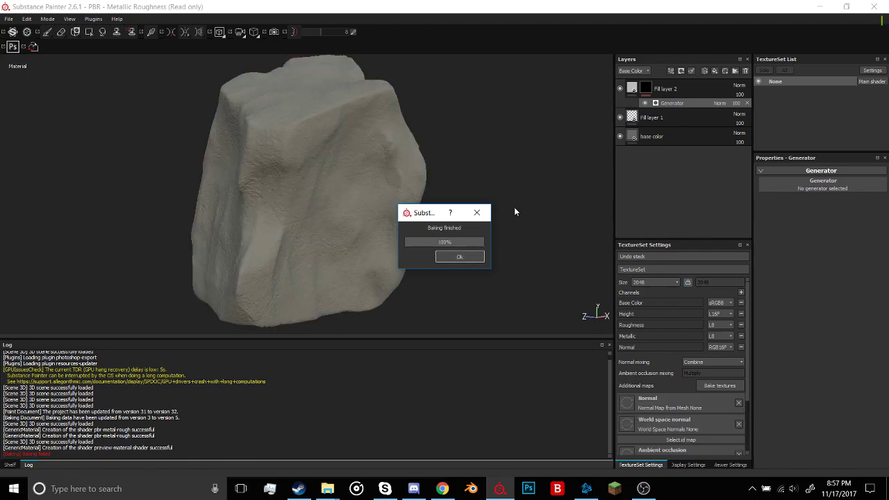
Close the finished bake and assign the MG Mask Editor generator to the top fill layer's mask.
{"action": "left_click", "coordinate": [471, 254]}
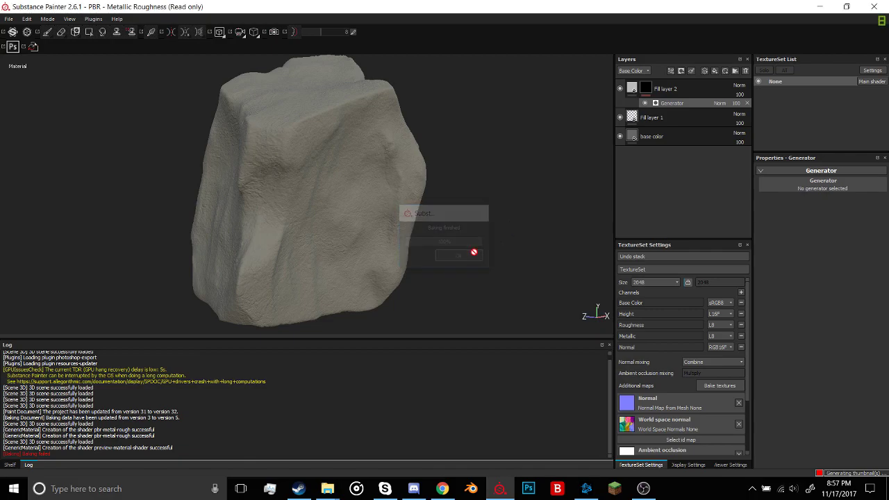
{"action": "left_click", "coordinate": [817, 190]}
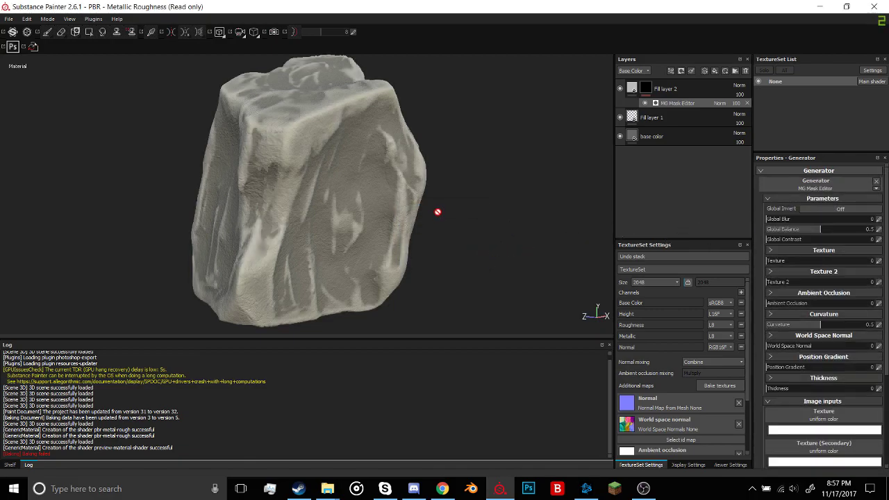
{"action": "left_click_drag", "start_coordinate": [439, 206], "coordinate": [389, 222], "text": "alt"}
Set the mask generator's Curvature to 1 and reduce its curvature Large, Big and Huge amounts to 0.
{"action": "left_click", "coordinate": [819, 324]}
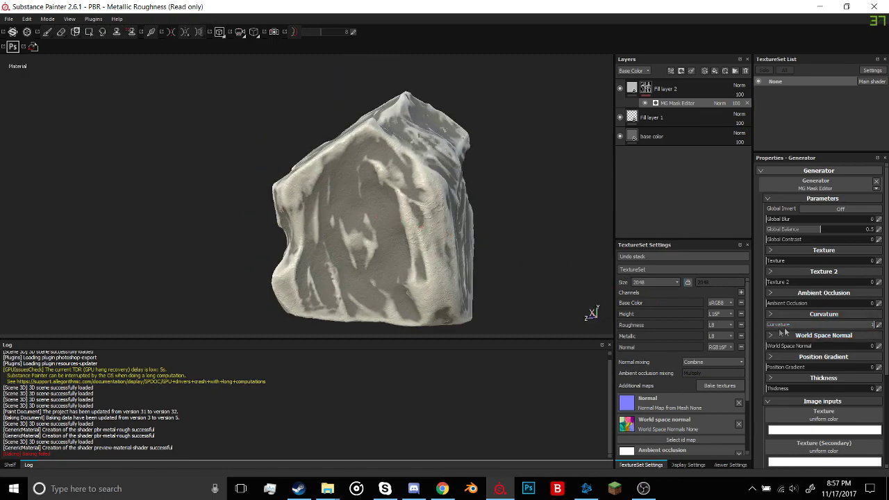
{"action": "left_click", "coordinate": [810, 315]}
{"action": "scroll", "coordinate": [824, 326], "scroll_direction": "down", "scroll_amount": 3}
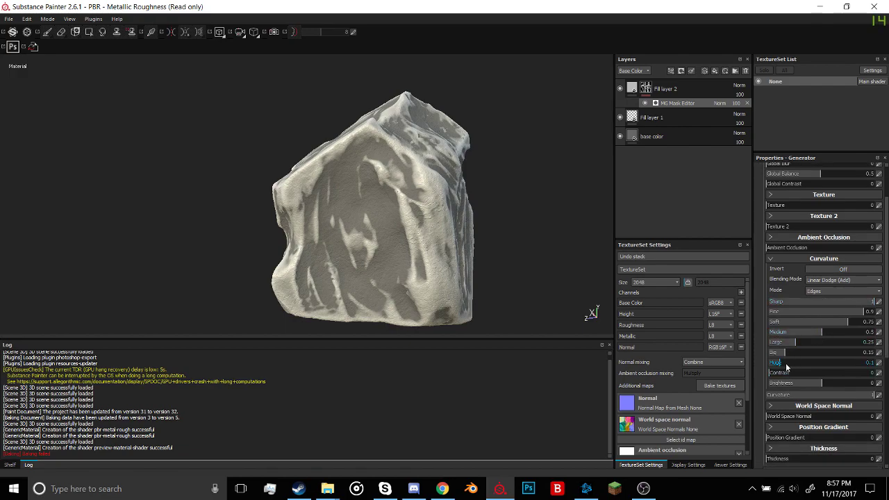
{"action": "left_click", "coordinate": [771, 353]}
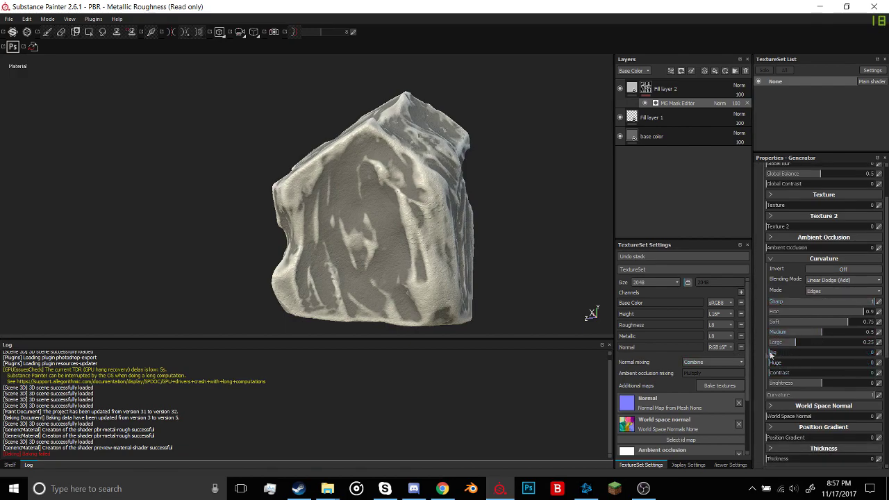
{"action": "left_click", "coordinate": [771, 342]}
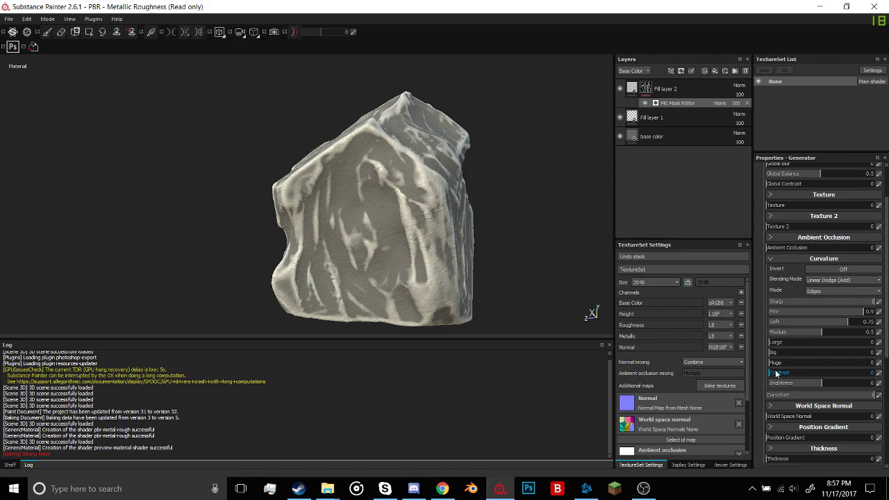
Set the curvature Contrast to 0.61, Medium and Soft to 0, and Fine to 0.85.
{"action": "left_click_drag", "start_coordinate": [778, 374], "coordinate": [799, 374]}
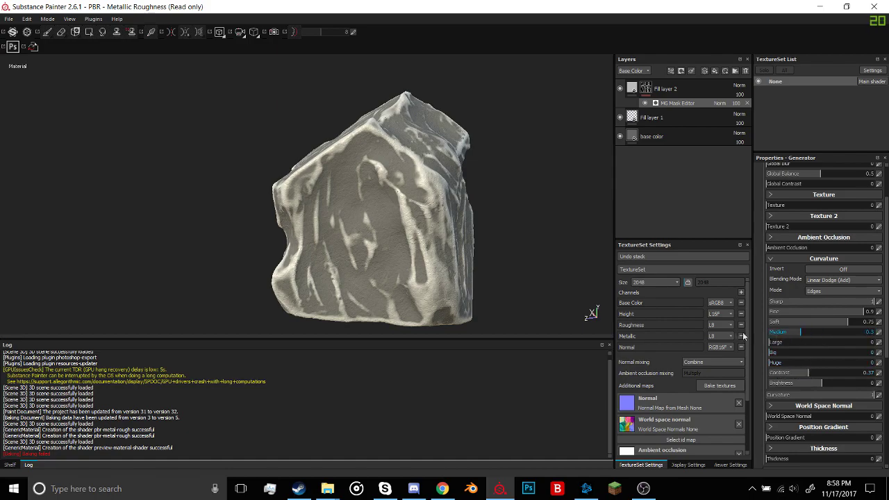
{"action": "left_click_drag", "start_coordinate": [743, 332], "coordinate": [746, 330]}
{"action": "mouse_move", "coordinate": [845, 324]}
{"action": "left_mouse_down"}
{"action": "mouse_move", "coordinate": [767, 324]}
{"action": "mouse_move", "coordinate": [800, 310]}
{"action": "mouse_move", "coordinate": [834, 312]}
{"action": "left_mouse_up"}
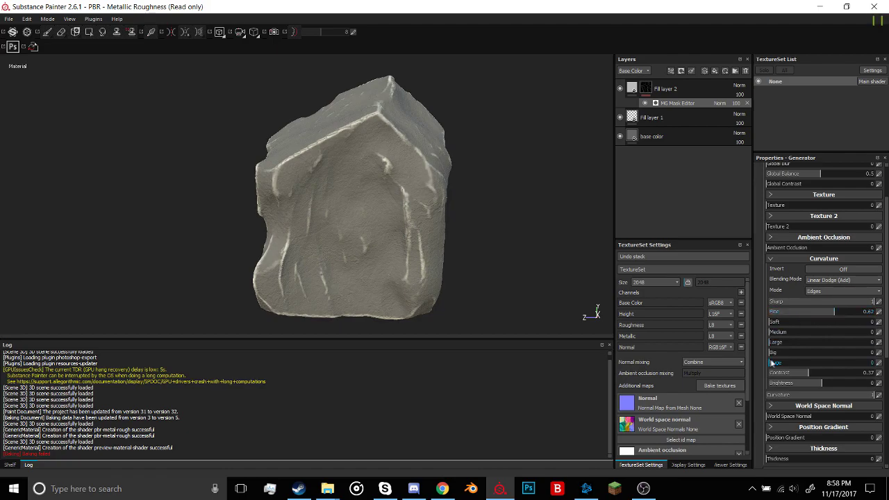
{"action": "left_click", "coordinate": [835, 375]}
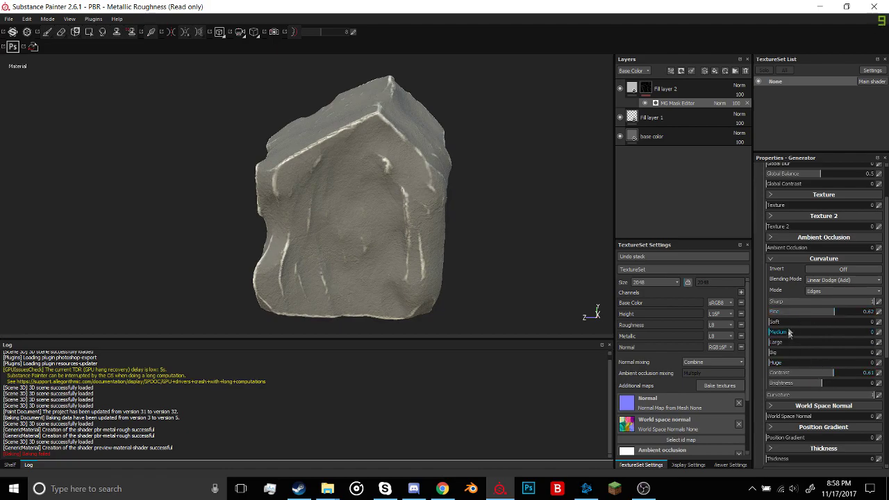
{"action": "left_click_drag", "start_coordinate": [852, 319], "coordinate": [859, 313]}
Try lowering the curvature Brightness to -0.08 on the edge wear, then set it back to 0.
{"action": "left_click_drag", "start_coordinate": [411, 240], "coordinate": [554, 242], "text": "alt"}
{"action": "right_click_drag", "start_coordinate": [554, 241], "coordinate": [465, 251], "text": "alt"}
{"action": "left_click_drag", "start_coordinate": [465, 252], "coordinate": [417, 243], "text": "alt"}
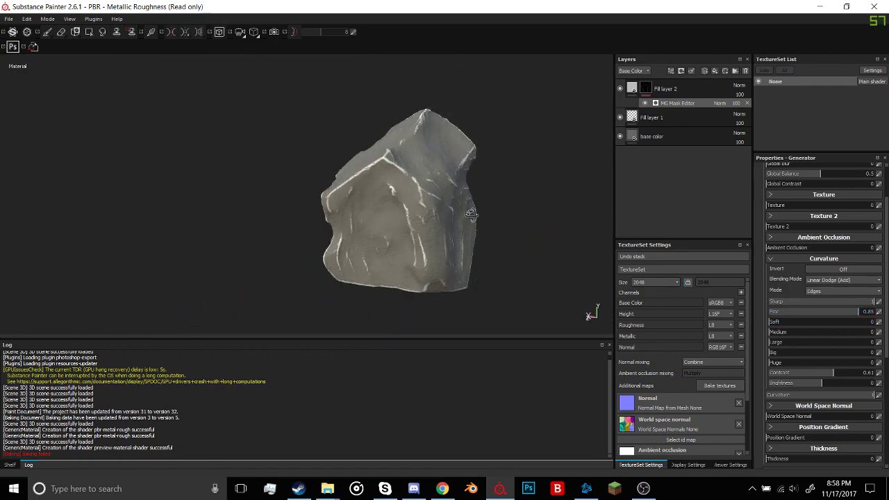
{"action": "right_click_drag", "start_coordinate": [417, 243], "coordinate": [583, 252], "text": "alt"}
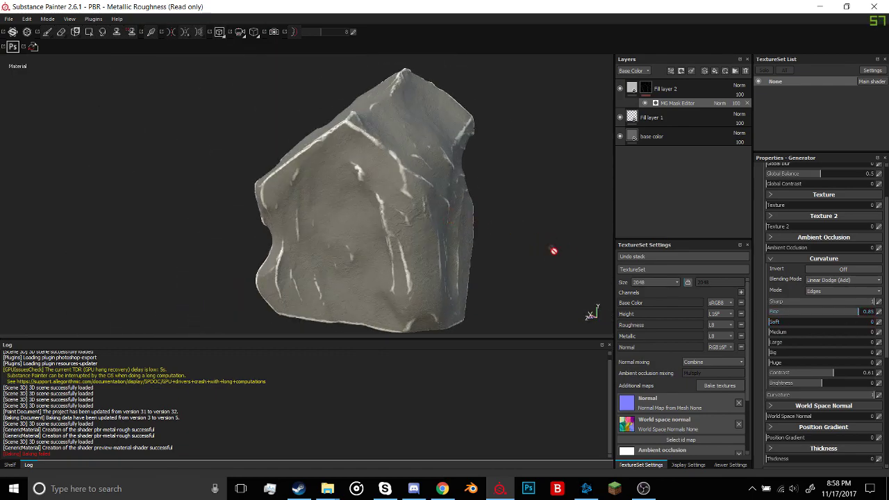
{"action": "middle_click_drag", "start_coordinate": [501, 244], "coordinate": [562, 218], "text": "alt"}
{"action": "left_click_drag", "start_coordinate": [822, 383], "coordinate": [812, 384]}
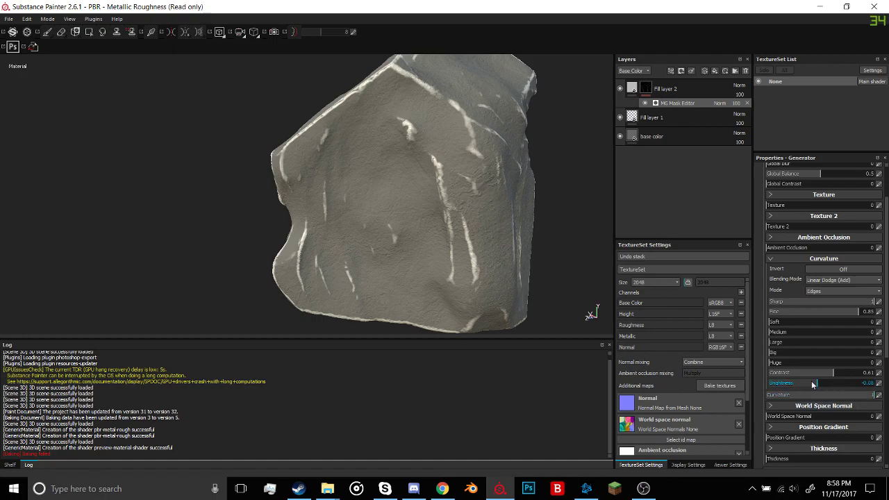
{"action": "left_click", "coordinate": [825, 384]}
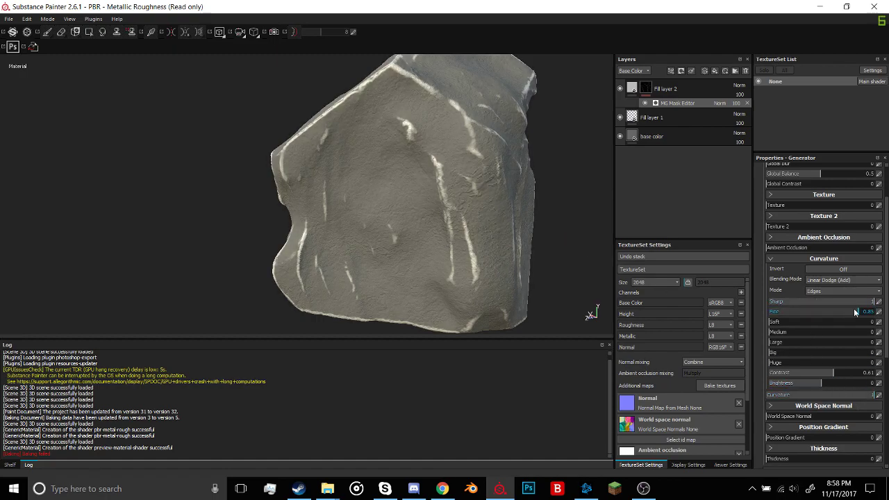
Set the curvature Soft amount to 0.3 and Fine to 0.57 for the edge wear mask.
{"action": "left_click_drag", "start_coordinate": [781, 325], "coordinate": [799, 326]}
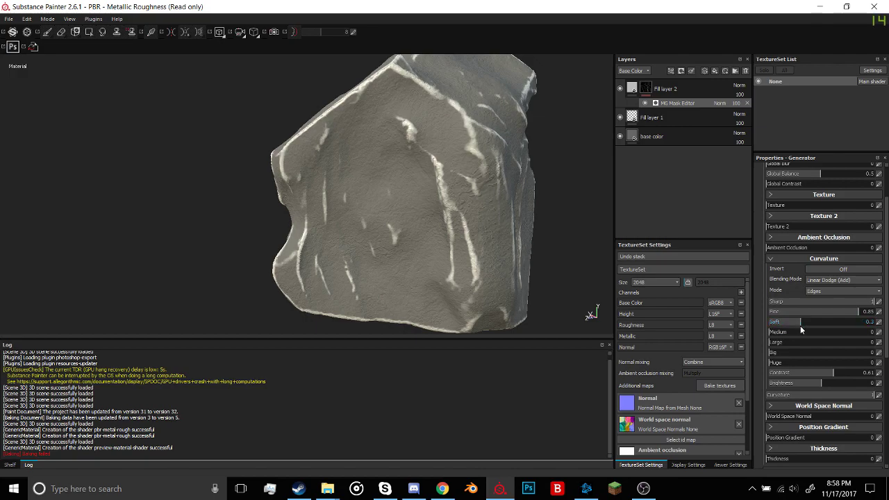
{"action": "left_click_drag", "start_coordinate": [836, 314], "coordinate": [829, 317]}
{"action": "right_click_drag", "start_coordinate": [576, 260], "coordinate": [532, 246], "text": "alt"}
{"action": "left_click_drag", "start_coordinate": [531, 246], "coordinate": [564, 260], "text": "alt"}
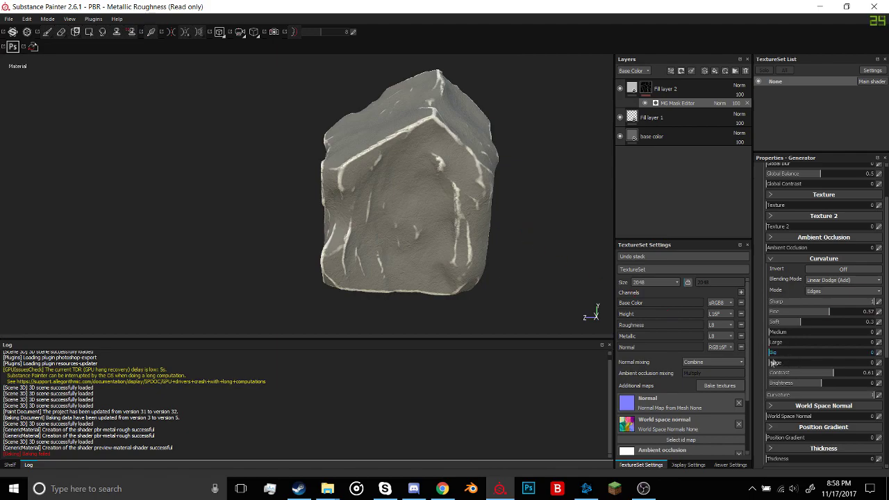
Try the curvature Huge amount at its maximum, then bring it back down to 0.
{"action": "left_click_drag", "start_coordinate": [773, 363], "coordinate": [881, 362]}
{"action": "left_click_drag", "start_coordinate": [452, 261], "coordinate": [591, 264], "text": "alt"}
{"action": "left_click_drag", "start_coordinate": [874, 363], "coordinate": [797, 363]}
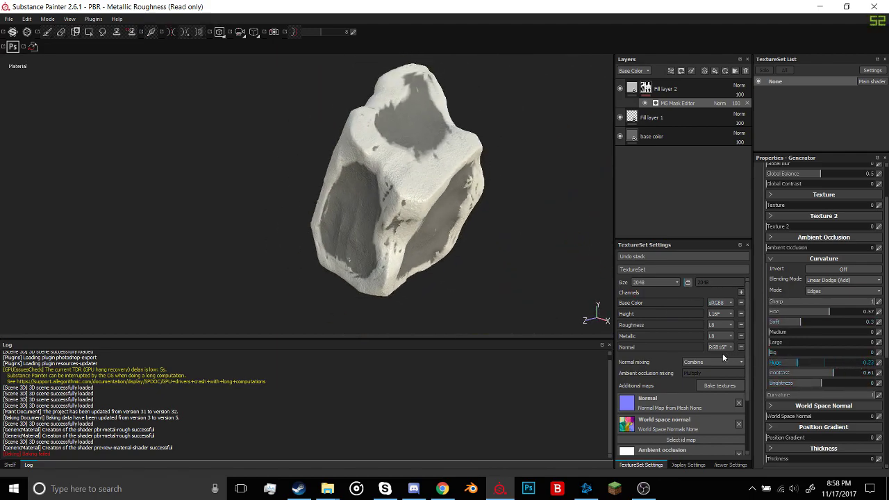
Display only the top fill layer's mask on the rock and reopen its MG Mask Editor settings.
{"action": "left_click", "coordinate": [646, 88], "text": "alt"}
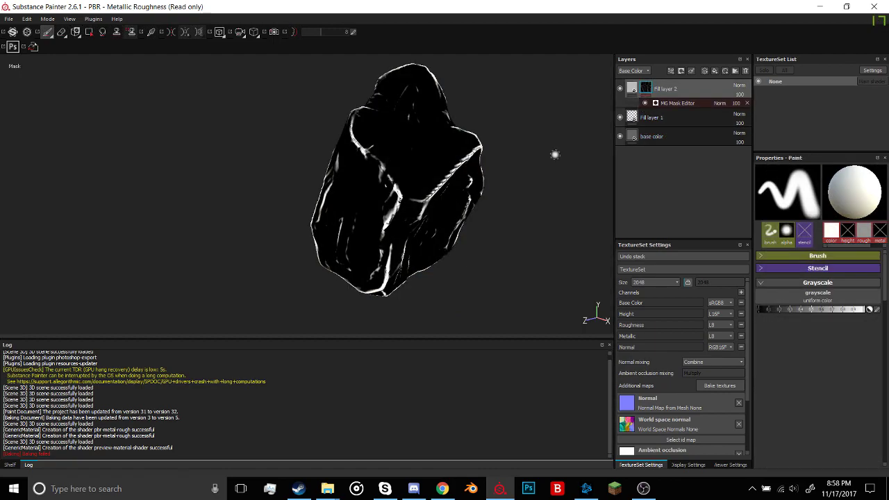
{"action": "mouse_move", "coordinate": [555, 154]}
{"action": "left_mouse_down", "text": "alt"}
{"action": "mouse_move", "coordinate": [353, 118]}
{"action": "mouse_move", "coordinate": [474, 95]}
{"action": "mouse_move", "coordinate": [590, 187]}
{"action": "mouse_move", "coordinate": [556, 164]}
{"action": "left_mouse_up", "text": "alt"}
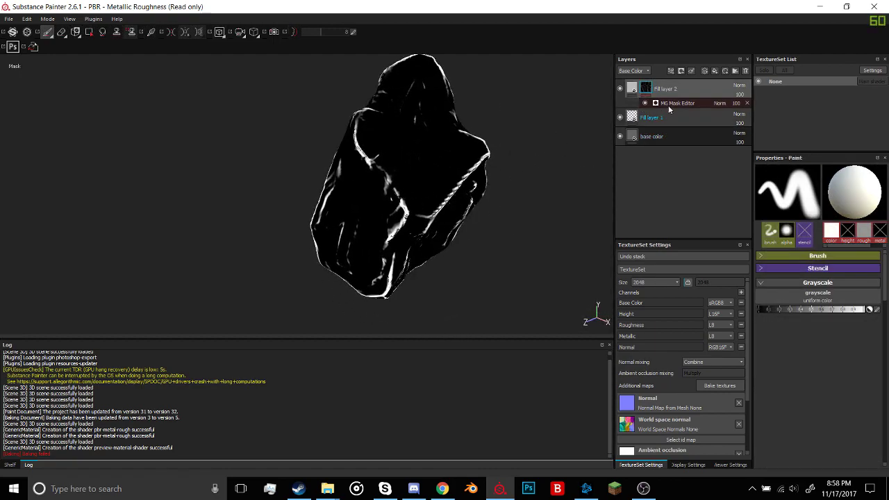
{"action": "left_click_drag", "start_coordinate": [391, 165], "coordinate": [468, 198], "text": "alt"}
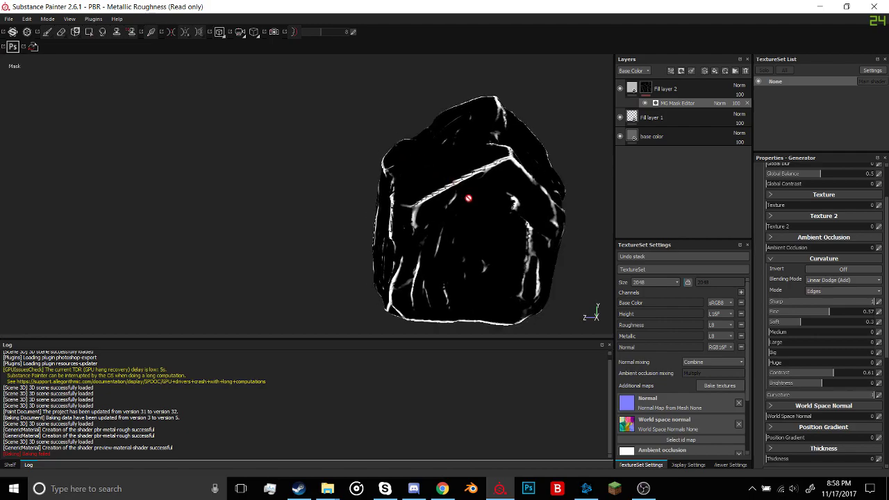
Vary the curvature Sharp amount while viewing the mask and set it to 0.
{"action": "left_click_drag", "start_coordinate": [812, 302], "coordinate": [876, 303]}
{"action": "left_click_drag", "start_coordinate": [327, 261], "coordinate": [387, 201], "text": "alt"}
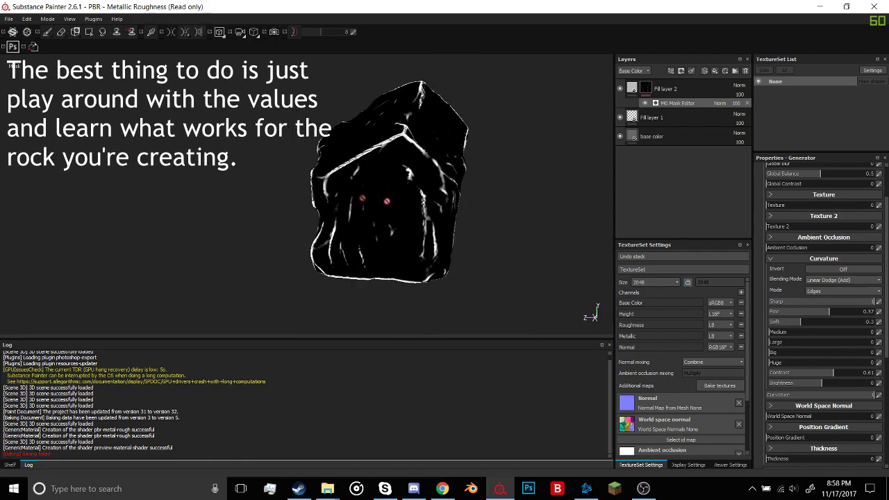
{"action": "left_click_drag", "start_coordinate": [864, 307], "coordinate": [708, 298]}
{"action": "left_click_drag", "start_coordinate": [437, 220], "coordinate": [505, 232], "text": "alt"}
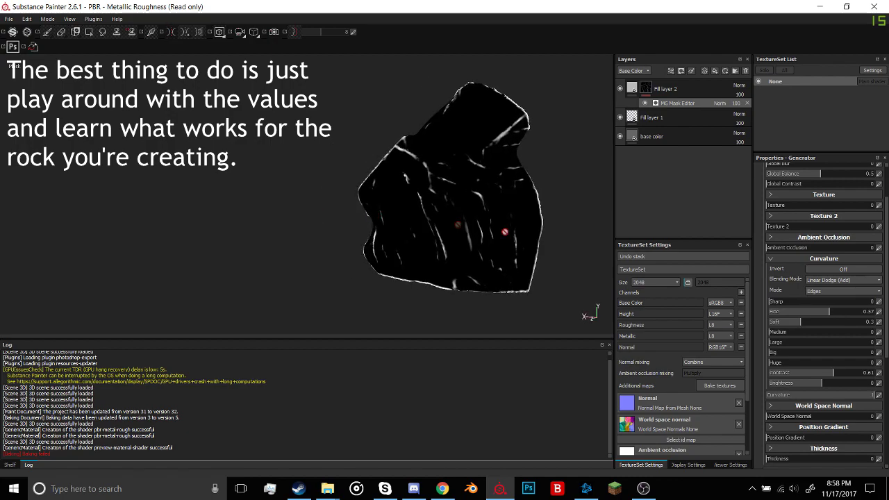
Experiment with the curvature Fine and Soft amounts while viewing the mask, trying Fine at 0.6 and 0 and Soft at 0.57.
{"action": "mouse_move", "coordinate": [827, 314]}
{"action": "left_mouse_down"}
{"action": "mouse_move", "coordinate": [789, 312]}
{"action": "mouse_move", "coordinate": [833, 309]}
{"action": "left_mouse_up"}
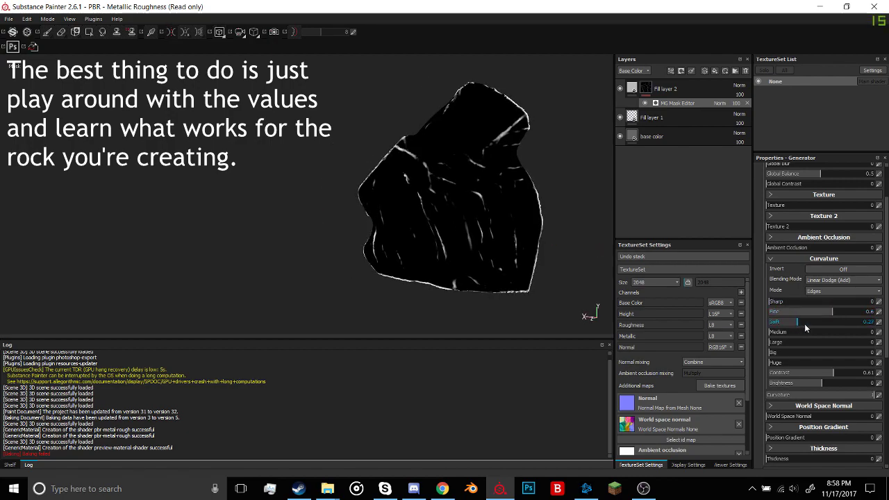
{"action": "left_click_drag", "start_coordinate": [805, 324], "coordinate": [873, 316]}
{"action": "left_click_drag", "start_coordinate": [390, 195], "coordinate": [620, 208], "text": "alt"}
{"action": "left_click_drag", "start_coordinate": [788, 323], "coordinate": [735, 313]}
{"action": "left_click_drag", "start_coordinate": [500, 260], "coordinate": [339, 236], "text": "alt"}
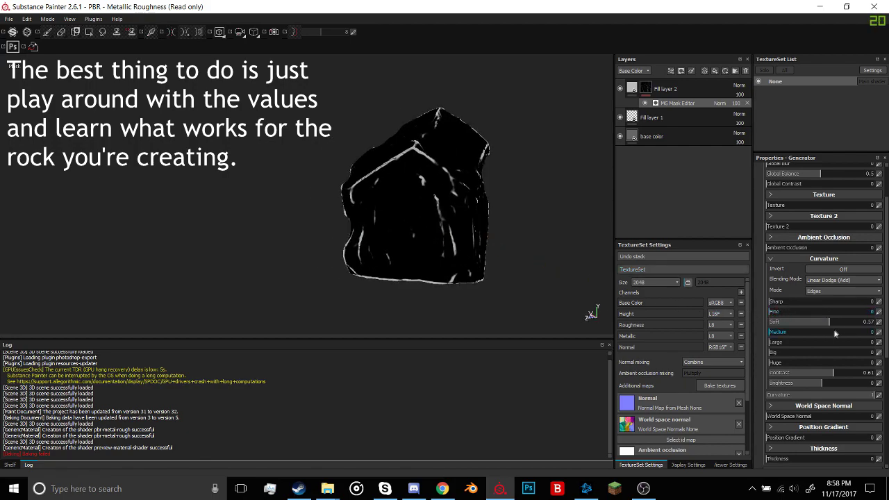
{"action": "left_click_drag", "start_coordinate": [785, 318], "coordinate": [803, 324]}
{"action": "left_click_drag", "start_coordinate": [479, 236], "coordinate": [569, 233], "text": "alt"}
Return to the material display and lower the top fill layer's Height below neutral so the worn edges sink in.
{"action": "left_click", "coordinate": [632, 89]}
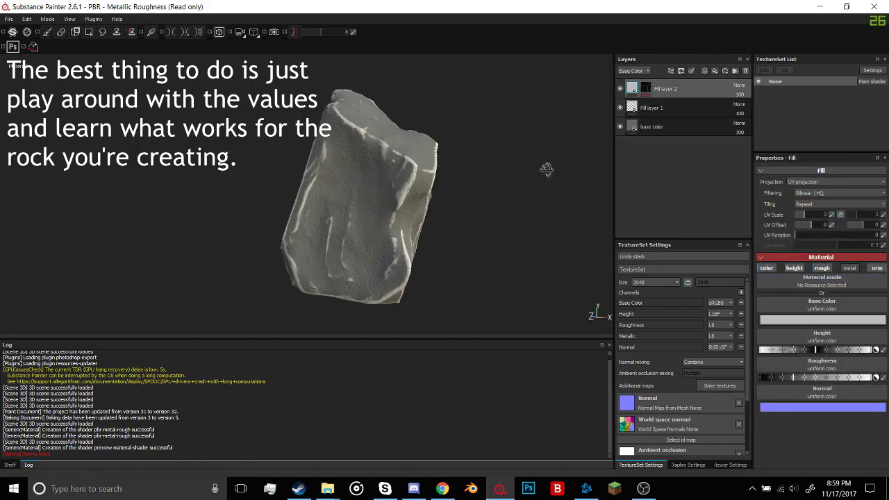
{"action": "left_click_drag", "start_coordinate": [415, 176], "coordinate": [419, 173], "text": "alt"}
{"action": "scroll", "coordinate": [464, 206], "scroll_direction": "up", "scroll_amount": 4}
{"action": "left_click_drag", "start_coordinate": [464, 206], "coordinate": [507, 179], "text": "alt"}
{"action": "left_click_drag", "start_coordinate": [809, 351], "coordinate": [772, 356]}
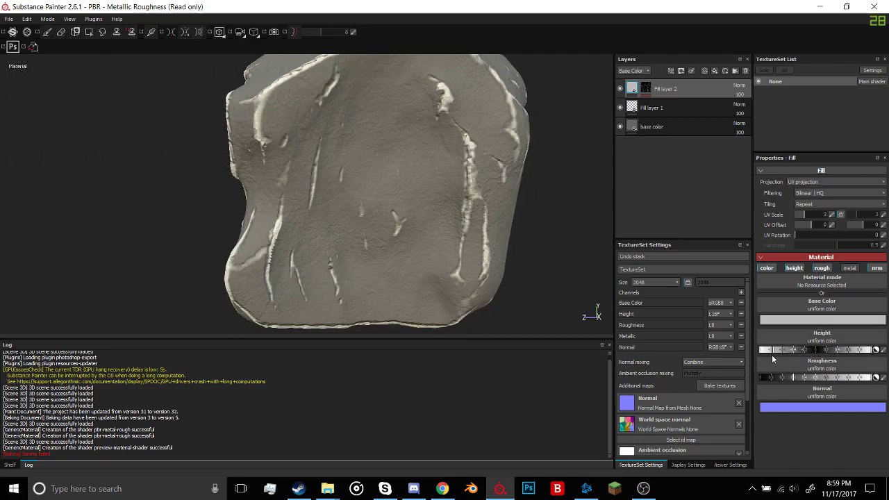
Check the worn edges from several sides and readjust the top fill layer's Height to a slightly negative value.
{"action": "left_click_drag", "start_coordinate": [501, 252], "coordinate": [493, 312], "text": "alt"}
{"action": "scroll", "coordinate": [391, 297], "scroll_direction": "down", "scroll_amount": 3}
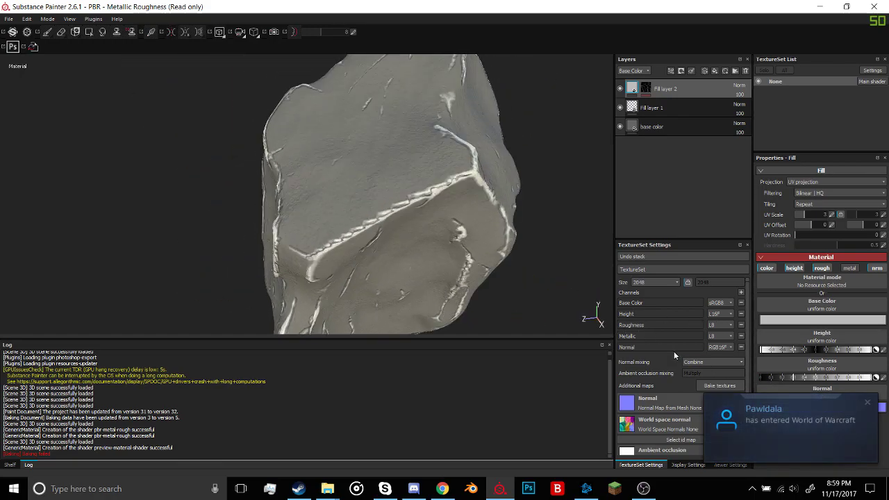
{"action": "left_click", "coordinate": [867, 405]}
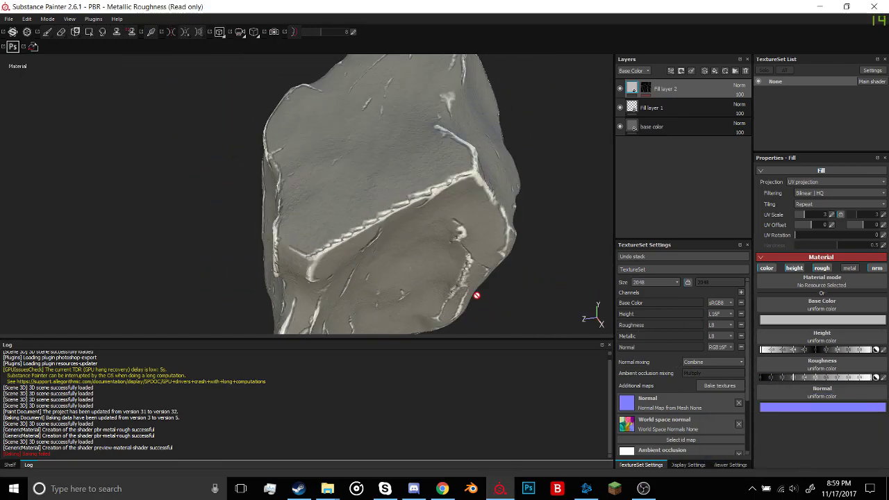
{"action": "left_click_drag", "start_coordinate": [476, 295], "coordinate": [535, 245], "text": "alt"}
{"action": "scroll", "coordinate": [412, 253], "scroll_direction": "up", "scroll_amount": 4}
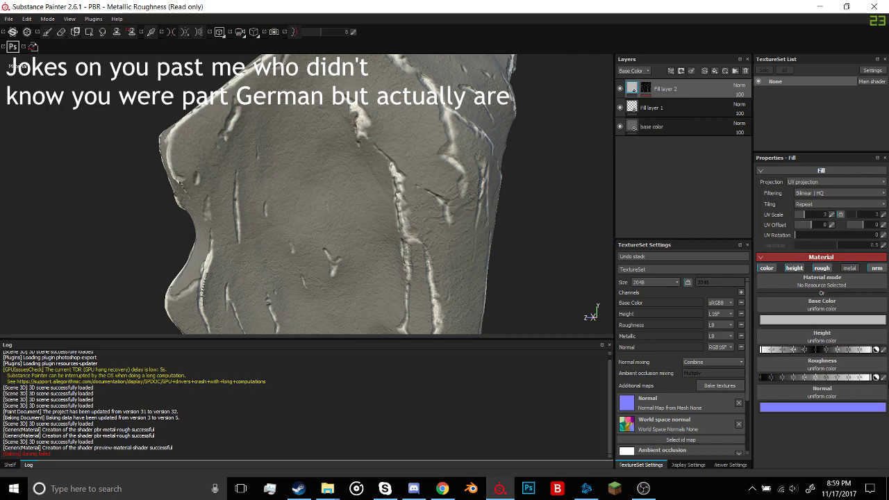
{"action": "left_click_drag", "start_coordinate": [306, 229], "coordinate": [451, 244], "text": "alt"}
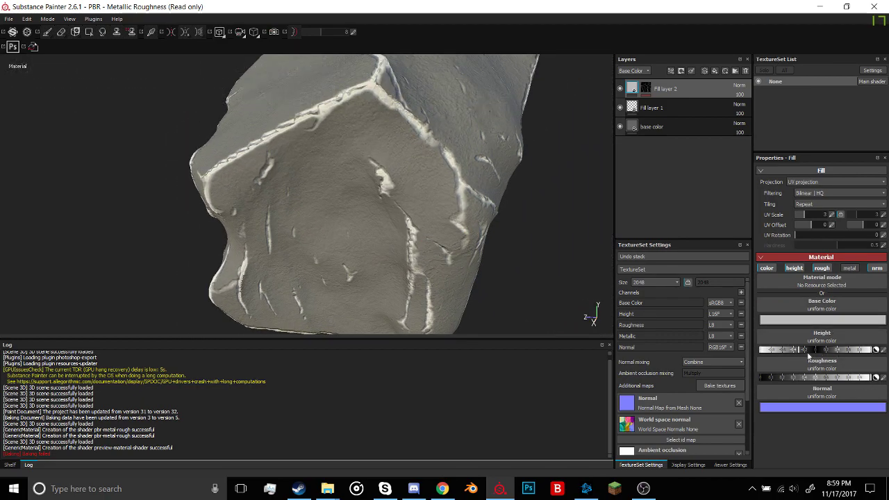
{"action": "left_click_drag", "start_coordinate": [808, 352], "coordinate": [787, 354]}
{"action": "left_click_drag", "start_coordinate": [579, 283], "coordinate": [569, 155], "text": "alt"}
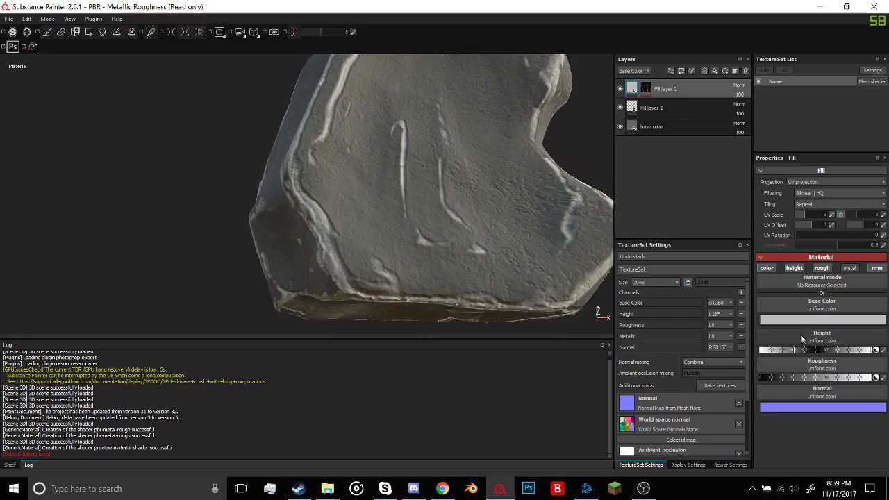
{"action": "left_click_drag", "start_coordinate": [313, 254], "coordinate": [489, 204], "text": "alt"}
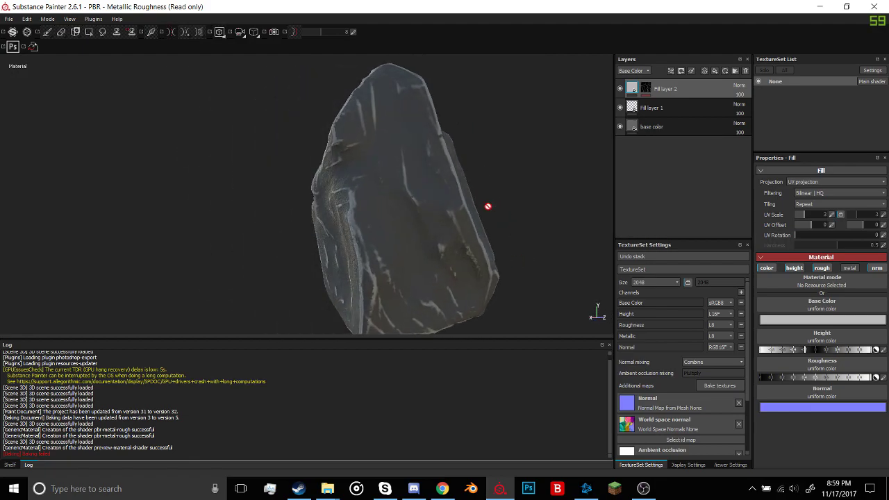
Duplicate the base color layer and move the copy directly beneath the top fill layer.
{"action": "left_click", "coordinate": [660, 133]}
{"action": "key", "text": "ctrl+d"}
{"action": "left_click_drag", "start_coordinate": [664, 130], "coordinate": [659, 97]}
{"action": "left_click_drag", "start_coordinate": [354, 155], "coordinate": [563, 138], "text": "alt"}
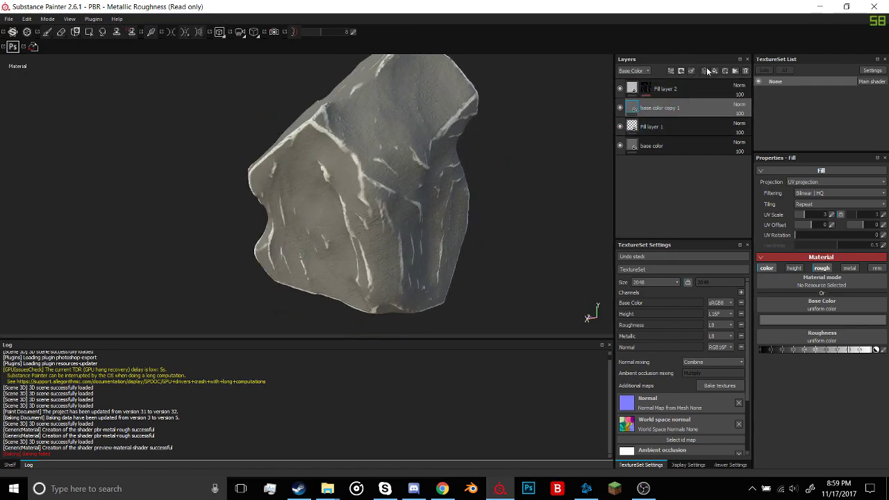
Add a black mask to the base color copy and put an MG Mask Editor generator on it.
{"action": "left_click", "coordinate": [680, 72]}
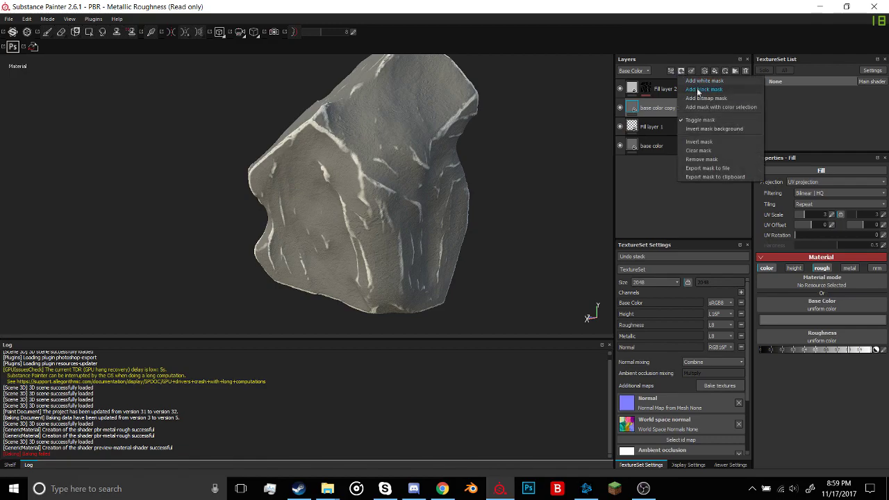
{"action": "left_click", "coordinate": [698, 89]}
{"action": "left_click", "coordinate": [671, 70]}
{"action": "left_click", "coordinate": [682, 117]}
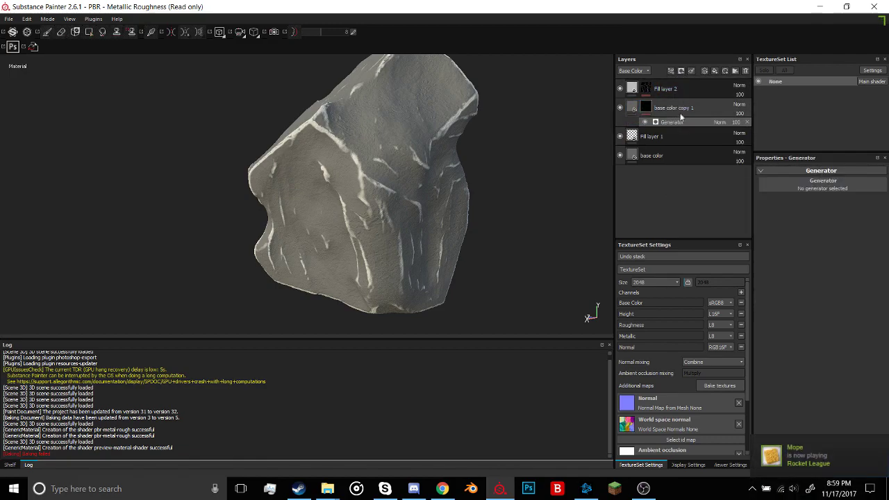
{"action": "left_click", "coordinate": [834, 188]}
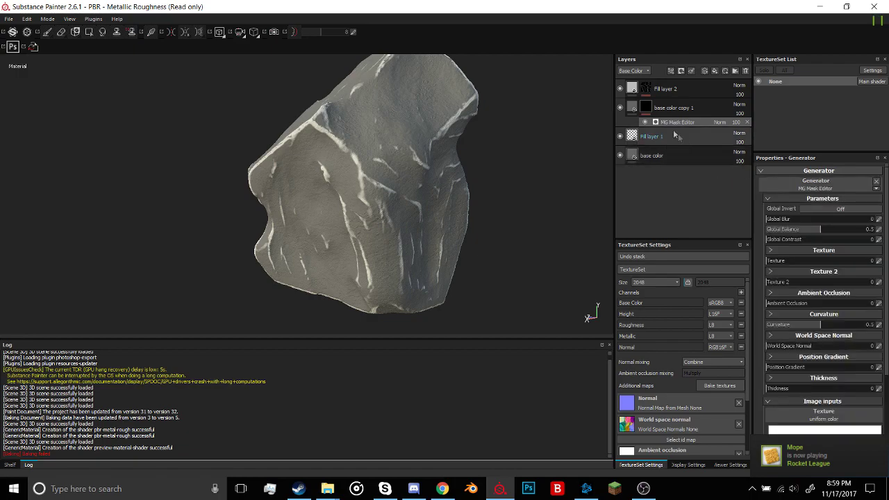
Display only the base color copy's mask on the rock, select its MG Mask Editor and inspect the mask from several sides.
{"action": "left_click", "coordinate": [646, 108], "text": "alt"}
{"action": "left_click_drag", "start_coordinate": [445, 179], "coordinate": [493, 182], "text": "alt"}
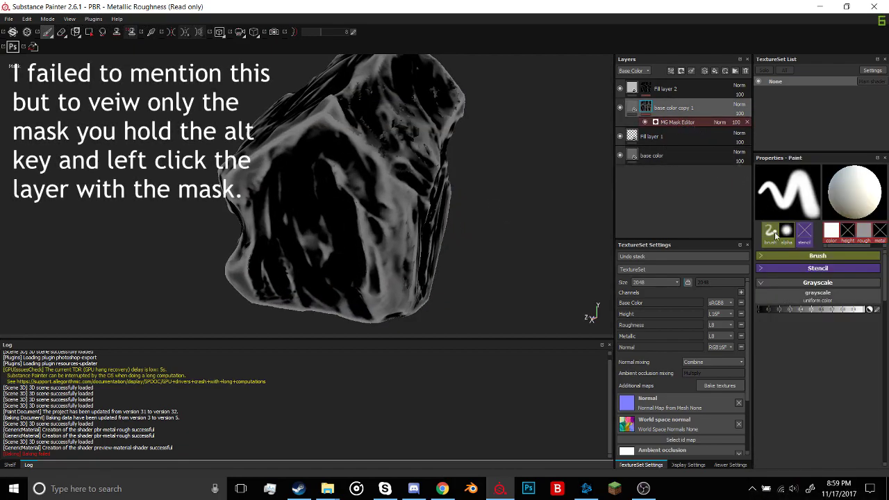
{"action": "left_click", "coordinate": [678, 122]}
{"action": "left_click_drag", "start_coordinate": [410, 197], "coordinate": [464, 169], "text": "alt"}
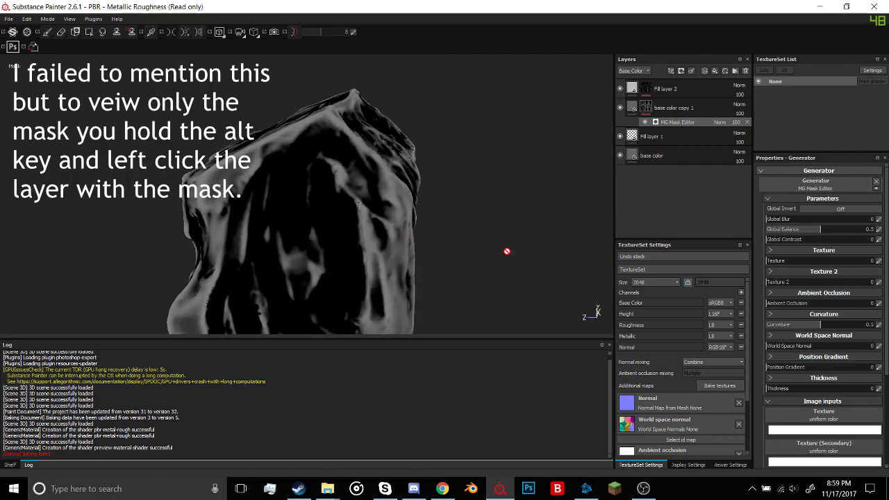
{"action": "left_click_drag", "start_coordinate": [507, 252], "coordinate": [326, 182], "text": "alt"}
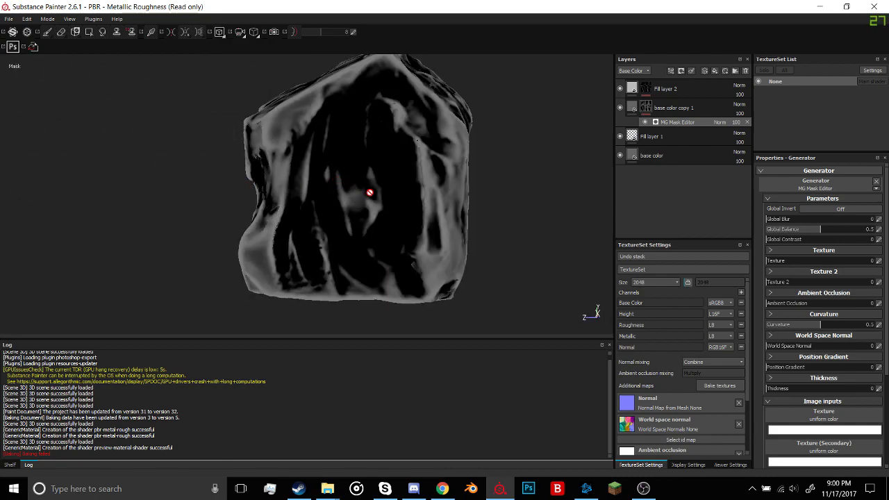
Raise the generator's Curvature amount to 1 and set its Curvature mode to Cavities.
{"action": "left_click", "coordinate": [848, 317]}
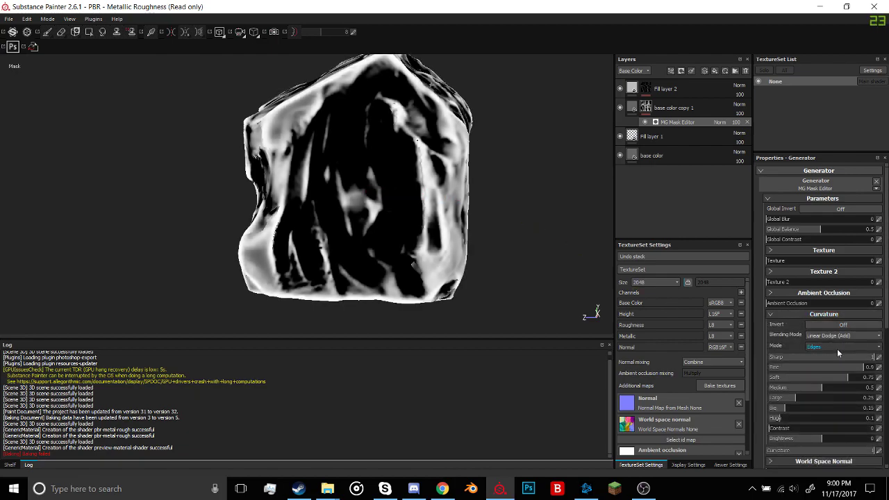
{"action": "left_click", "coordinate": [838, 347]}
{"action": "left_click", "coordinate": [834, 359]}
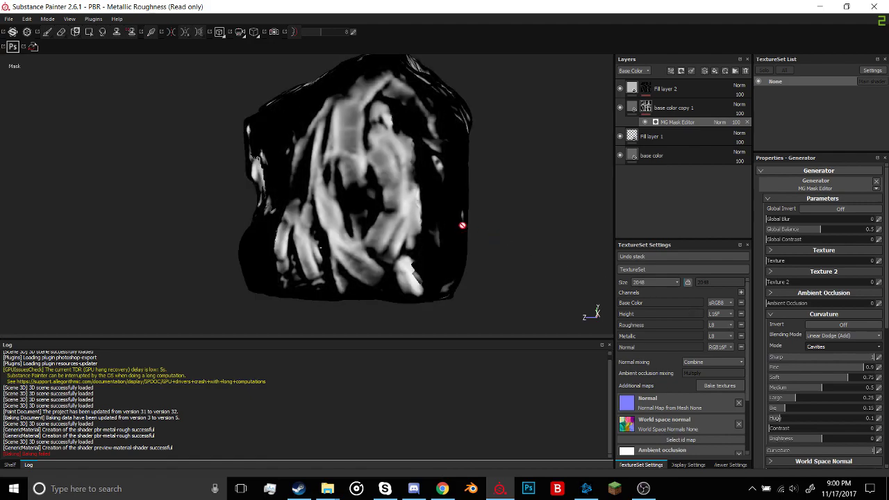
{"action": "mouse_move", "coordinate": [463, 224]}
{"action": "left_mouse_down", "text": "alt"}
{"action": "mouse_move", "coordinate": [533, 213]}
{"action": "mouse_move", "coordinate": [375, 245]}
{"action": "mouse_move", "coordinate": [480, 250]}
{"action": "mouse_move", "coordinate": [562, 234]}
{"action": "mouse_move", "coordinate": [515, 262]}
{"action": "mouse_move", "coordinate": [535, 210]}
{"action": "mouse_move", "coordinate": [479, 230]}
{"action": "left_mouse_up", "text": "alt"}
Assign the Grunge Rock texture to the generator's Texture image input and raise the Texture amount to 1.
{"action": "scroll", "coordinate": [535, 210], "scroll_direction": "down", "scroll_amount": 4}
{"action": "scroll", "coordinate": [787, 350], "scroll_direction": "down", "scroll_amount": 5}
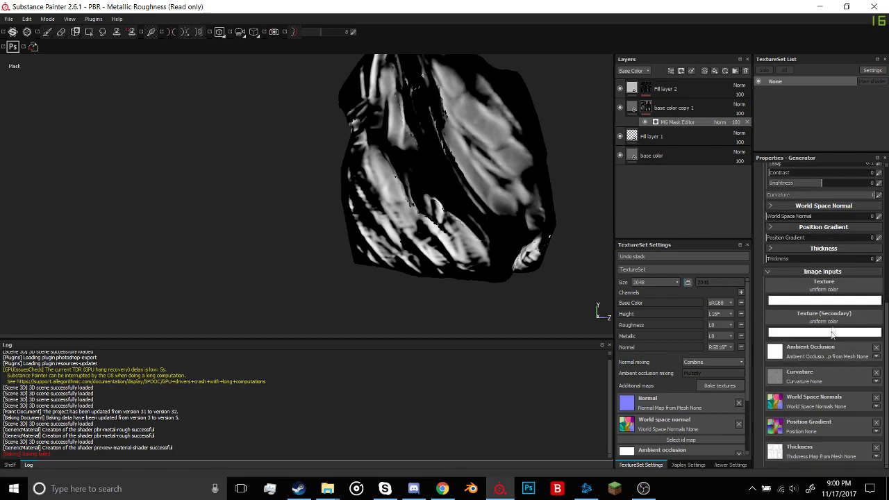
{"action": "left_click", "coordinate": [826, 303]}
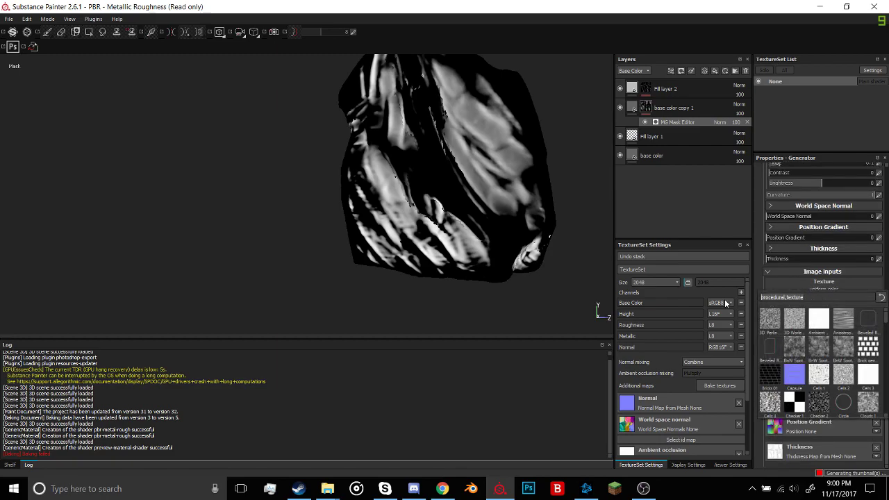
{"action": "type", "text": "grunger"}
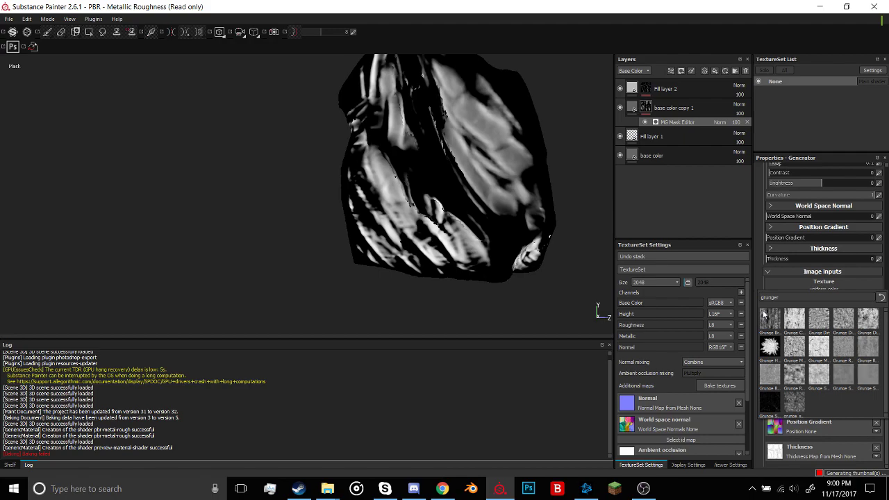
{"action": "key", "text": "BackSpace"}
{"action": "mouse_move", "coordinate": [764, 315]}
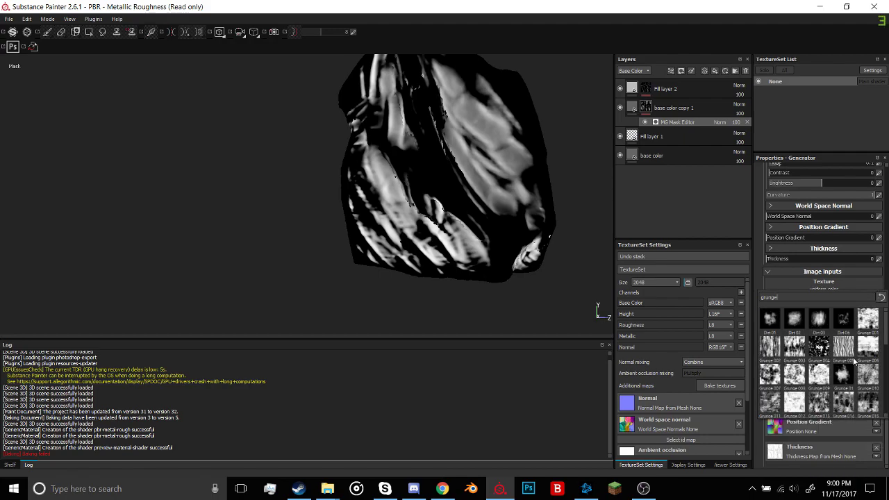
{"action": "scroll", "coordinate": [853, 361], "scroll_direction": "down", "scroll_amount": 5}
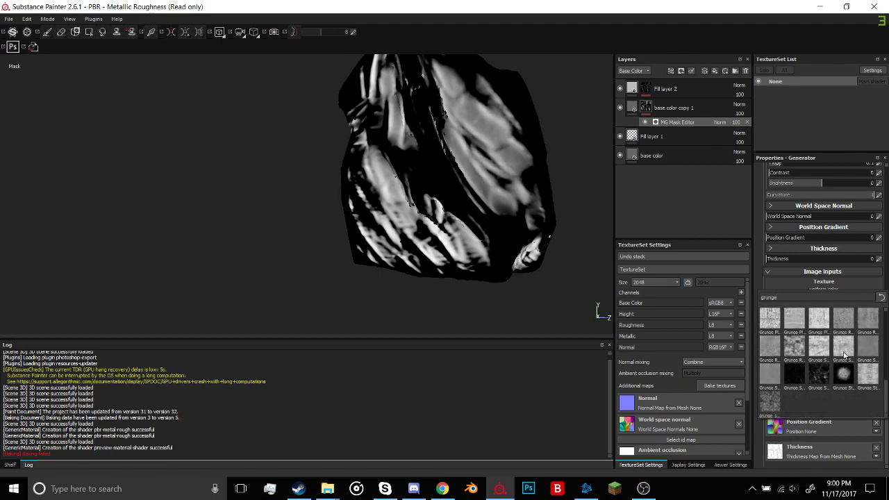
{"action": "mouse_move", "coordinate": [846, 356]}
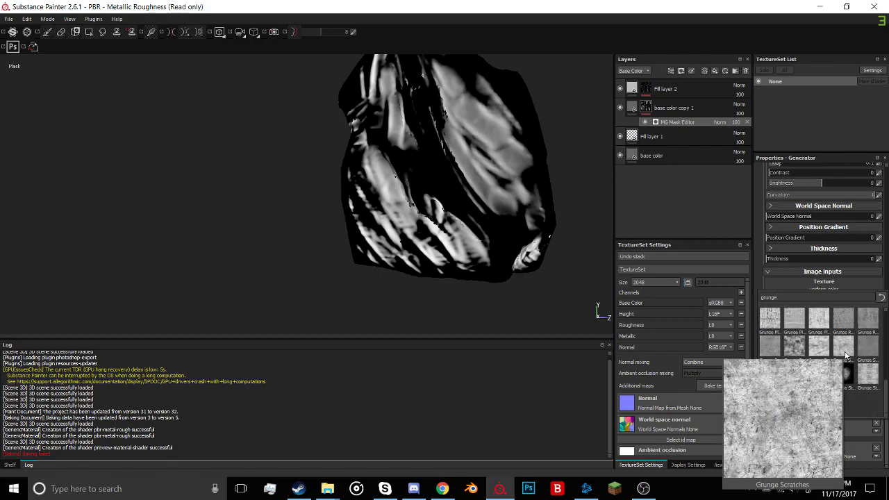
{"action": "scroll", "coordinate": [845, 357], "scroll_direction": "up", "scroll_amount": 5}
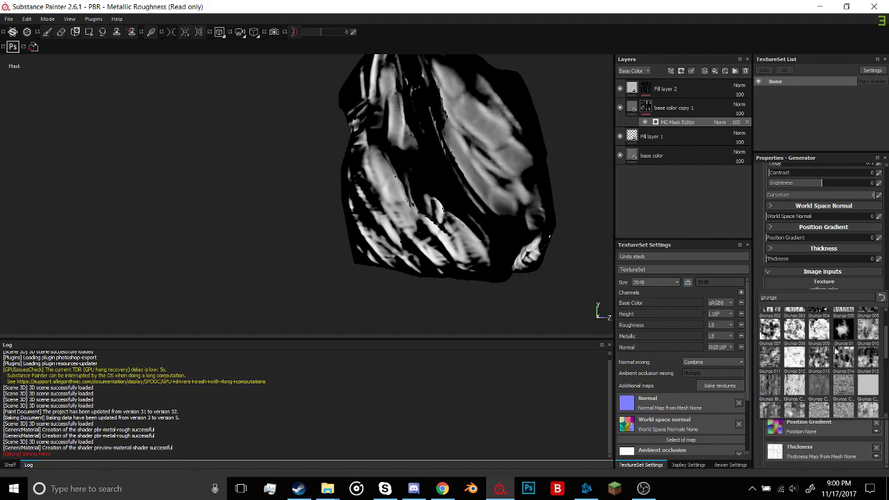
{"action": "type", "text": "rock"}
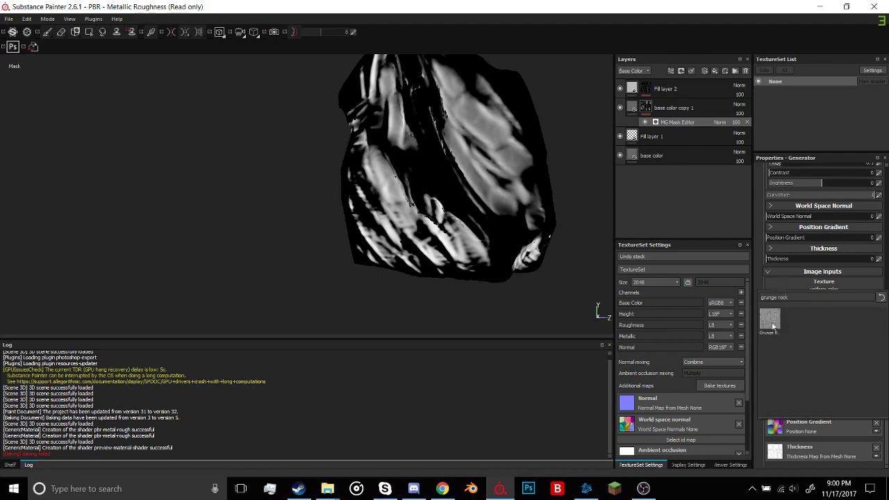
{"action": "left_click", "coordinate": [770, 323]}
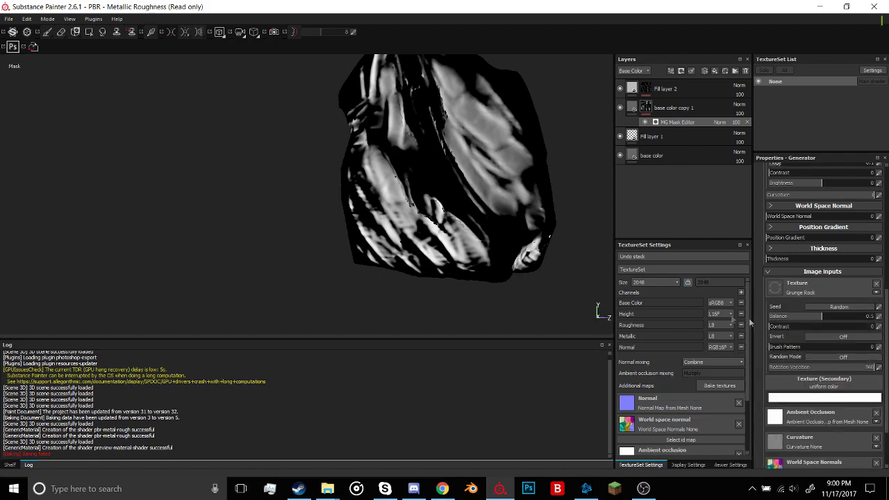
{"action": "scroll", "coordinate": [808, 365], "scroll_direction": "up", "scroll_amount": 10}
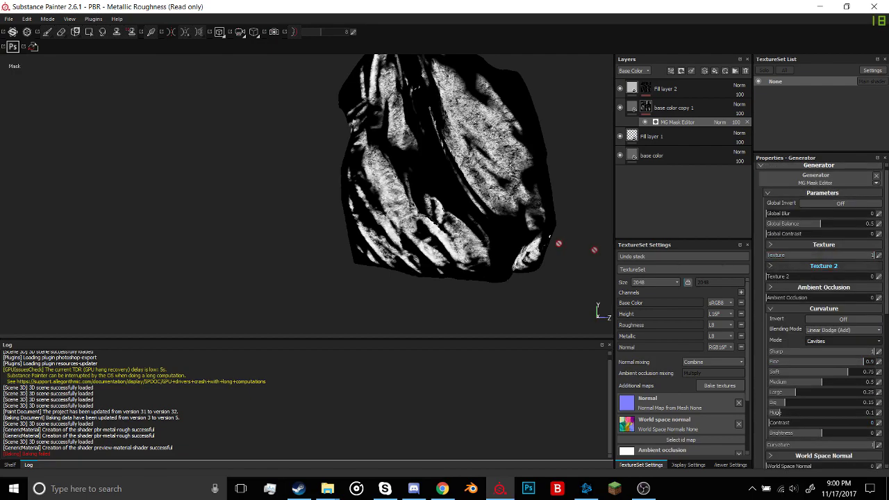
{"action": "left_click_drag", "start_coordinate": [560, 246], "coordinate": [541, 243], "text": "alt"}
Set the generator's Curvature detail values to 0 for Big and 0.44 for Huge.
{"action": "scroll", "coordinate": [806, 330], "scroll_direction": "down", "scroll_amount": 3}
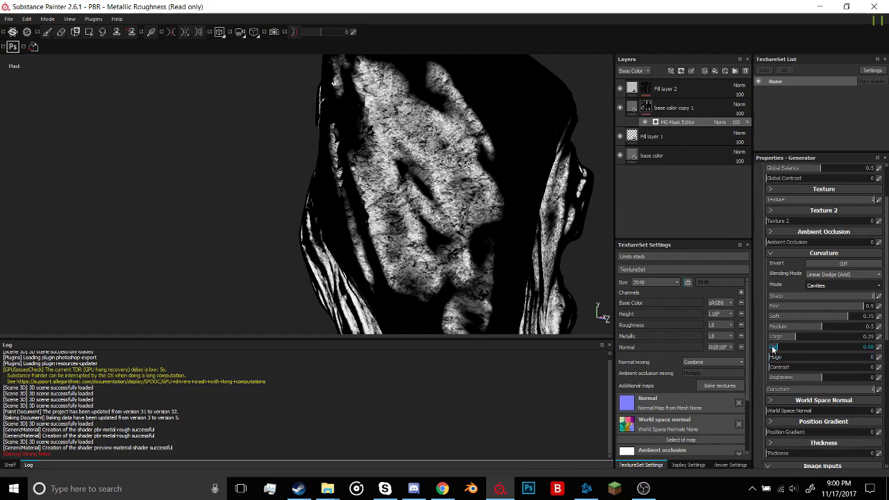
{"action": "left_click_drag", "start_coordinate": [773, 349], "coordinate": [763, 349]}
{"action": "mouse_move", "coordinate": [459, 252]}
{"action": "left_mouse_down", "text": "alt"}
{"action": "mouse_move", "coordinate": [518, 258]}
{"action": "mouse_move", "coordinate": [564, 247]}
{"action": "mouse_move", "coordinate": [449, 256]}
{"action": "left_mouse_up", "text": "alt"}
{"action": "scroll", "coordinate": [514, 255], "scroll_direction": "down", "scroll_amount": 4}
{"action": "scroll", "coordinate": [479, 250], "scroll_direction": "up", "scroll_amount": 3}
{"action": "mouse_move", "coordinate": [809, 363]}
{"action": "left_mouse_down"}
{"action": "mouse_move", "coordinate": [844, 360]}
{"action": "mouse_move", "coordinate": [815, 360]}
{"action": "left_mouse_up"}
{"action": "left_click_drag", "start_coordinate": [460, 247], "coordinate": [376, 262], "text": "alt"}
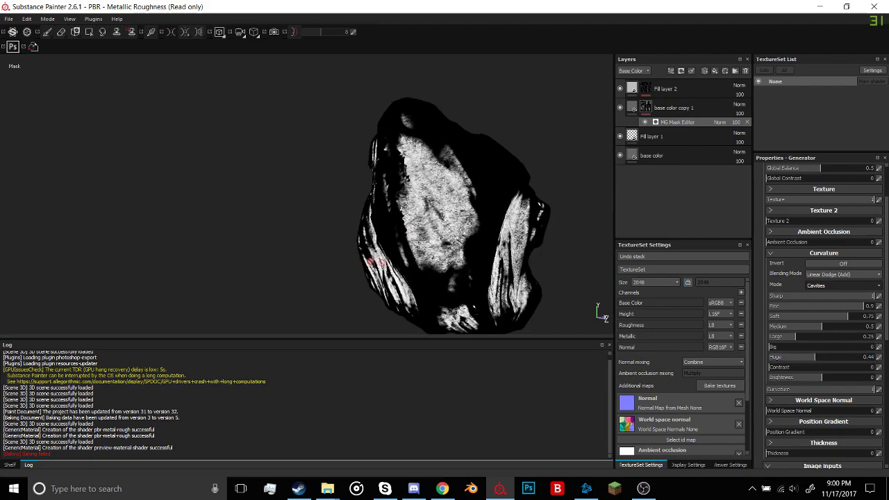
Try Curvature Big at about 0.48, return it to 0 and compare the mask with Large at 0.53.
{"action": "left_click_drag", "start_coordinate": [815, 353], "coordinate": [821, 352]}
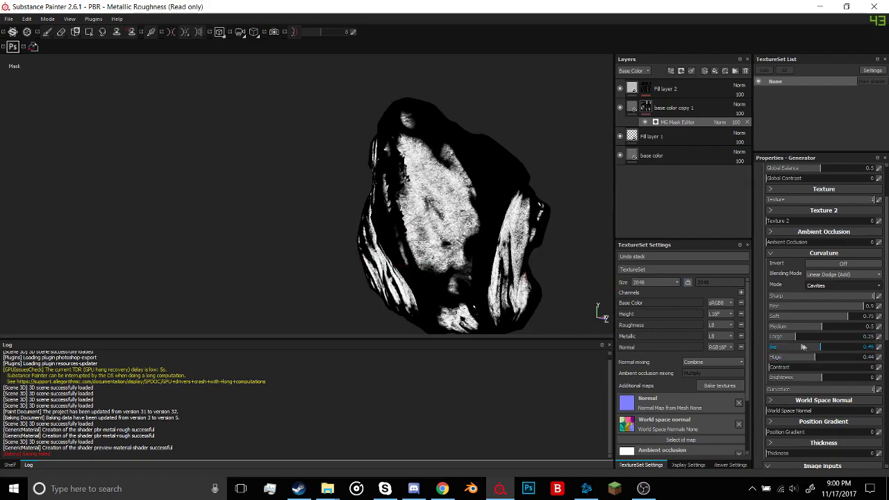
{"action": "left_click_drag", "start_coordinate": [786, 352], "coordinate": [756, 352]}
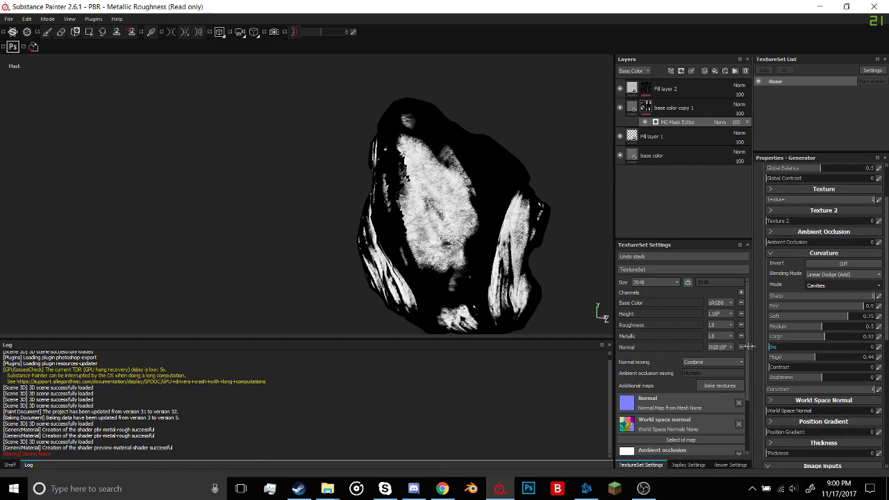
{"action": "left_click_drag", "start_coordinate": [514, 281], "coordinate": [660, 276], "text": "alt"}
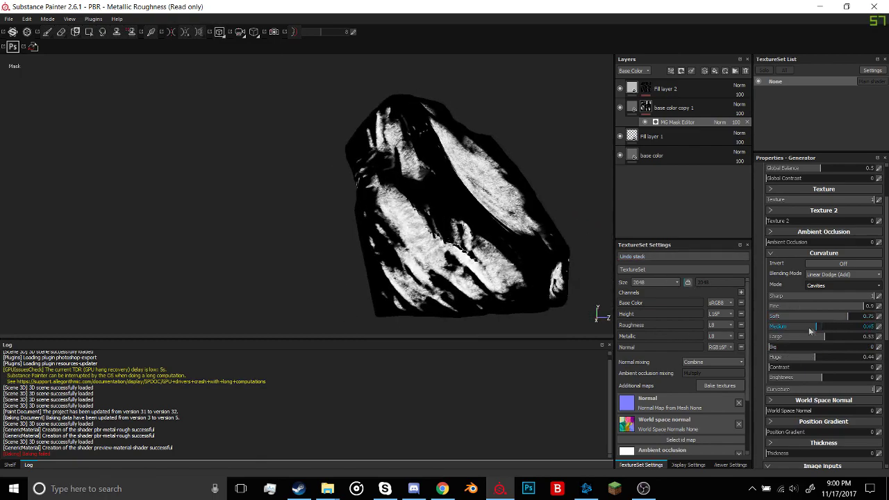
Set the Curvature details to Medium 0.19, Large 0, Big 0.21 and Soft 0.57.
{"action": "left_click_drag", "start_coordinate": [810, 331], "coordinate": [762, 333]}
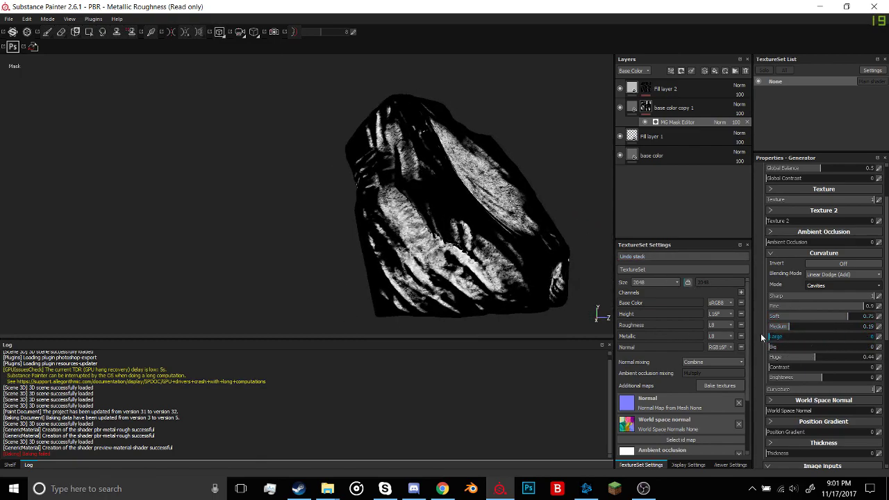
{"action": "left_click_drag", "start_coordinate": [514, 254], "coordinate": [528, 264], "text": "alt"}
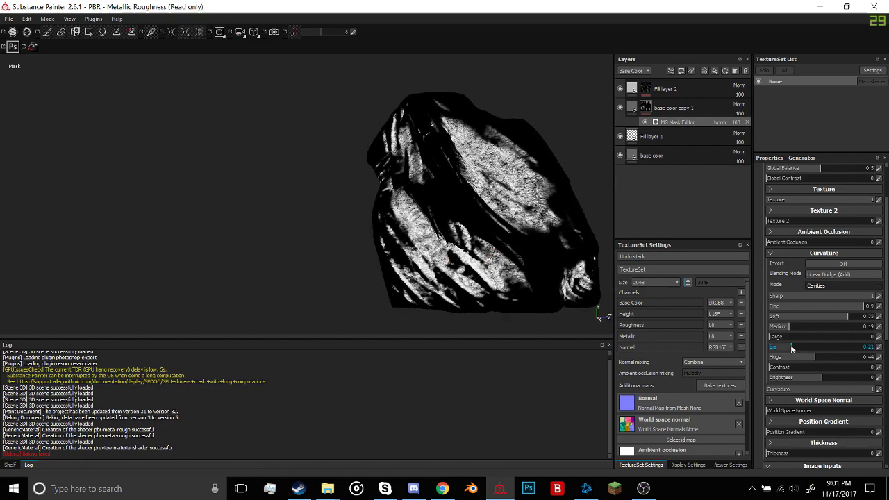
{"action": "left_click_drag", "start_coordinate": [842, 318], "coordinate": [810, 321]}
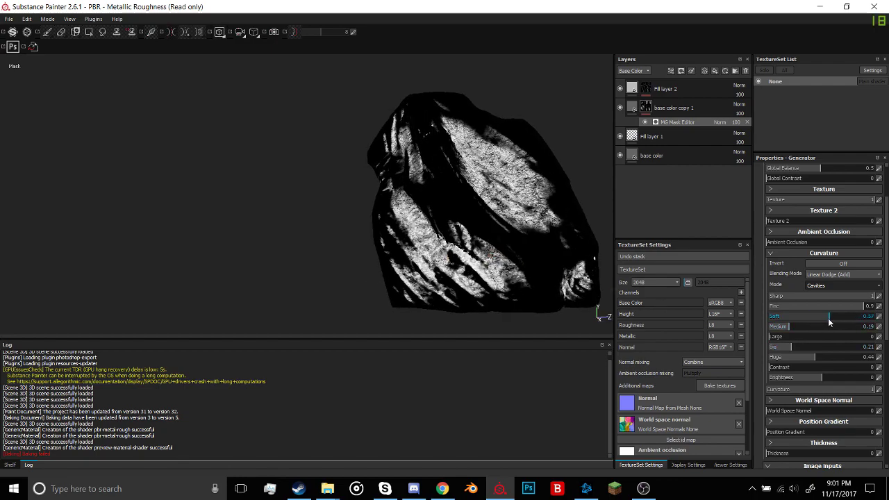
{"action": "left_click_drag", "start_coordinate": [389, 260], "coordinate": [514, 236], "text": "alt"}
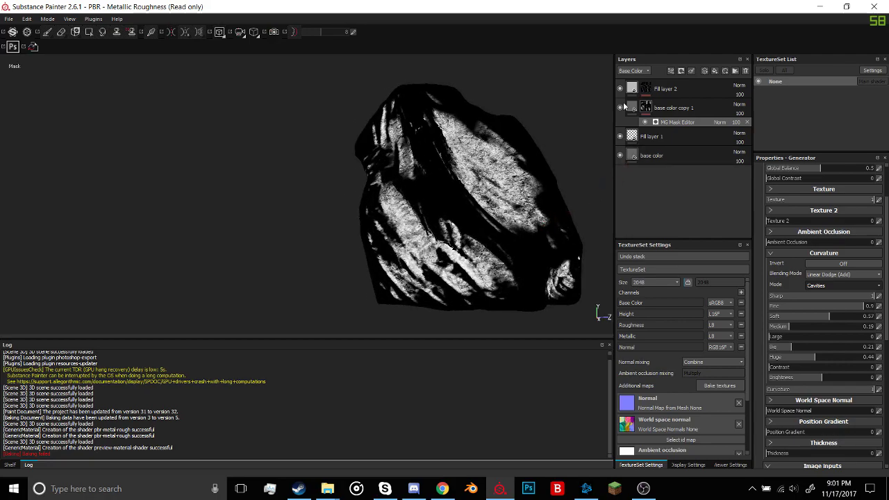
Return to the material display and darken the base color copy's fill to a dark grey of about 0.036.
{"action": "left_click", "coordinate": [631, 107]}
{"action": "left_click_drag", "start_coordinate": [553, 164], "coordinate": [403, 261], "text": "alt"}
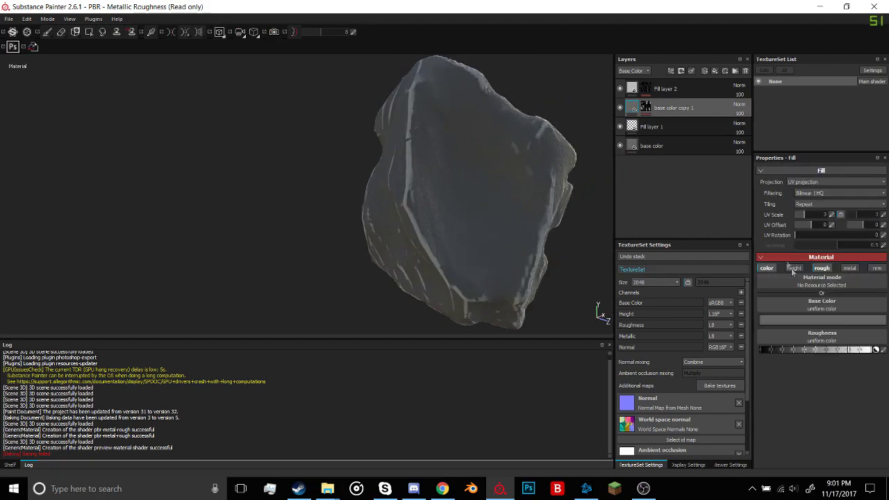
{"action": "left_click", "coordinate": [811, 320]}
{"action": "left_click_drag", "start_coordinate": [754, 345], "coordinate": [735, 352]}
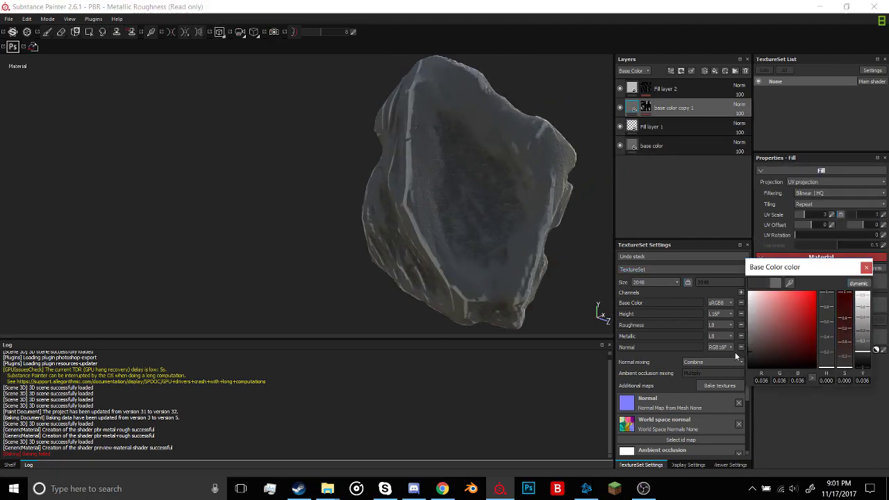
{"action": "left_click_drag", "start_coordinate": [505, 224], "coordinate": [416, 232], "text": "alt"}
{"action": "scroll", "coordinate": [521, 221], "scroll_direction": "down", "scroll_amount": 3}
{"action": "left_click", "coordinate": [866, 267]}
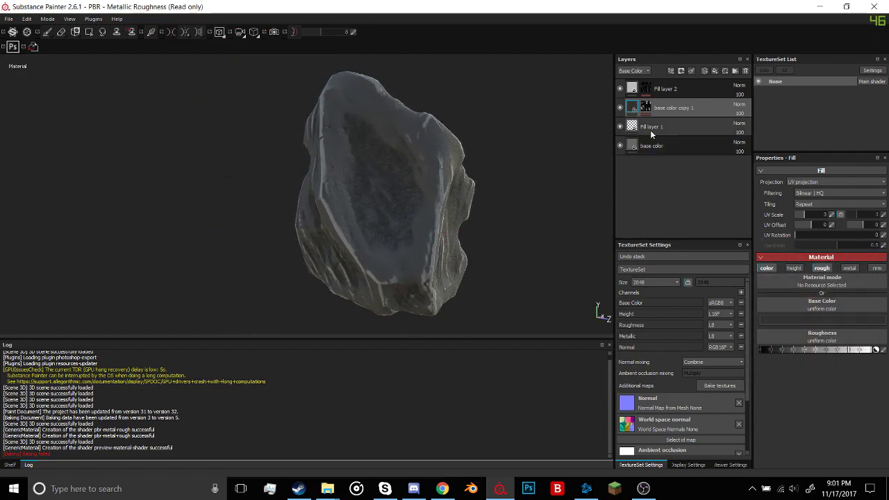
Reopen the base color copy's MG Mask Editor, collapse its Curvature settings and look over the remaining parameters.
{"action": "left_click", "coordinate": [647, 111]}
{"action": "left_click", "coordinate": [672, 122]}
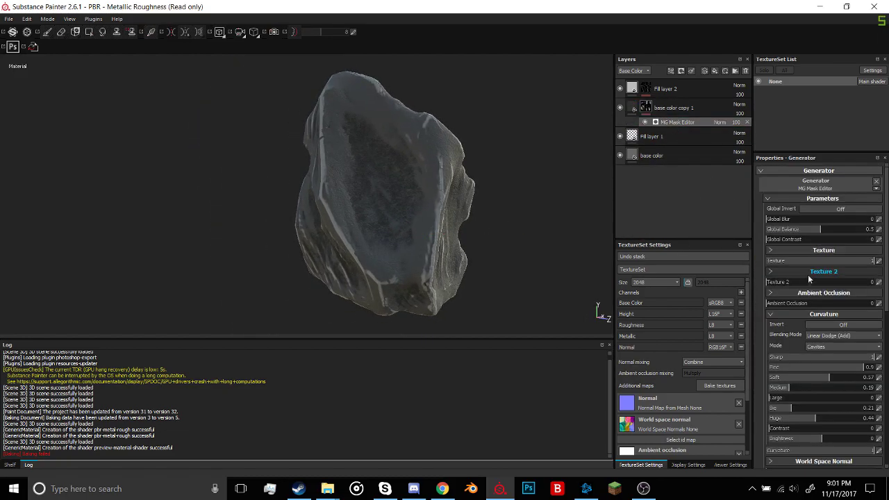
{"action": "left_click", "coordinate": [791, 315]}
{"action": "scroll", "coordinate": [796, 327], "scroll_direction": "down", "scroll_amount": 1}
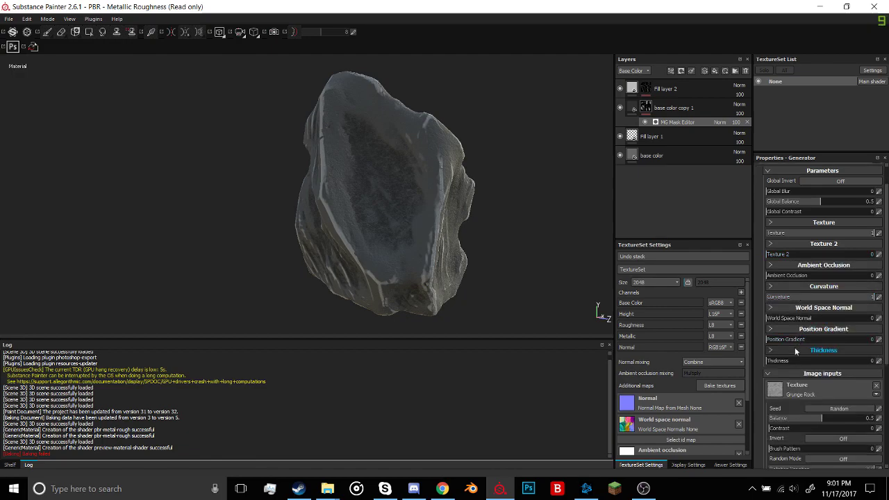
{"action": "scroll", "coordinate": [794, 317], "scroll_direction": "up", "scroll_amount": 1}
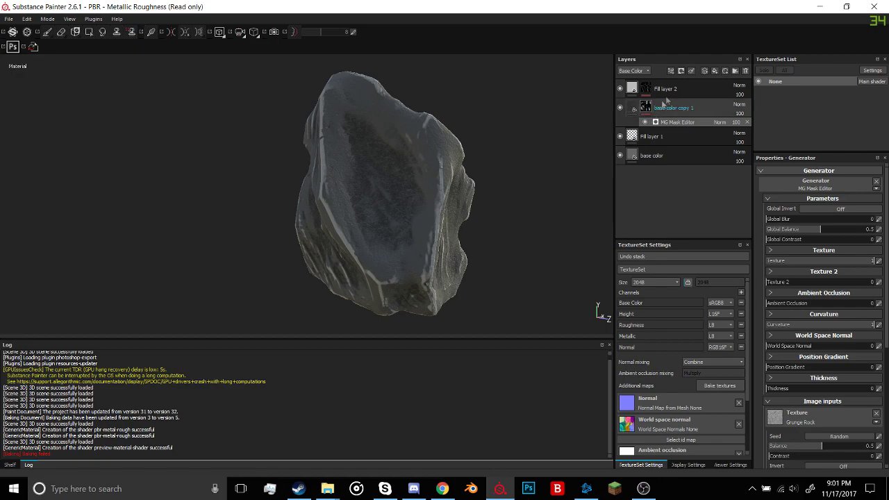
Discard a trial fill layer and instead add a fill effect above the MG Mask Editor in the base color copy's mask.
{"action": "left_click", "coordinate": [717, 70]}
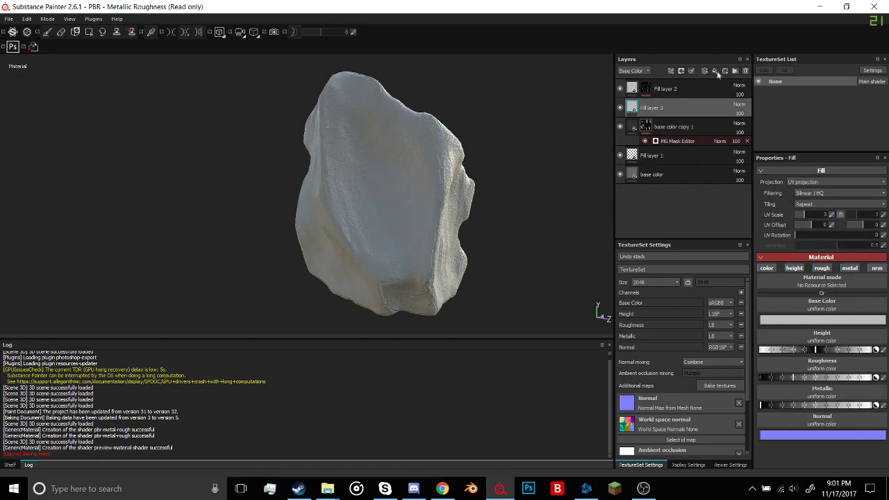
{"action": "key", "text": "ctrl+z"}
{"action": "left_click", "coordinate": [669, 109]}
{"action": "right_click", "coordinate": [668, 109]}
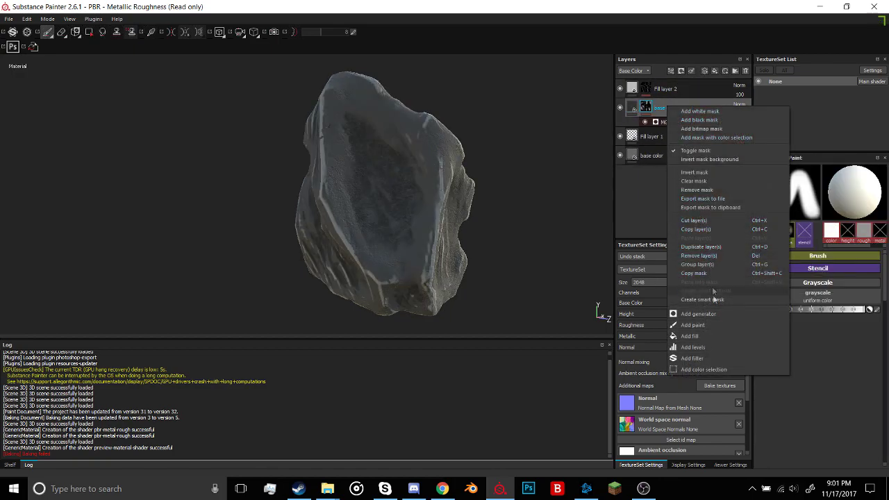
{"action": "left_click", "coordinate": [705, 335]}
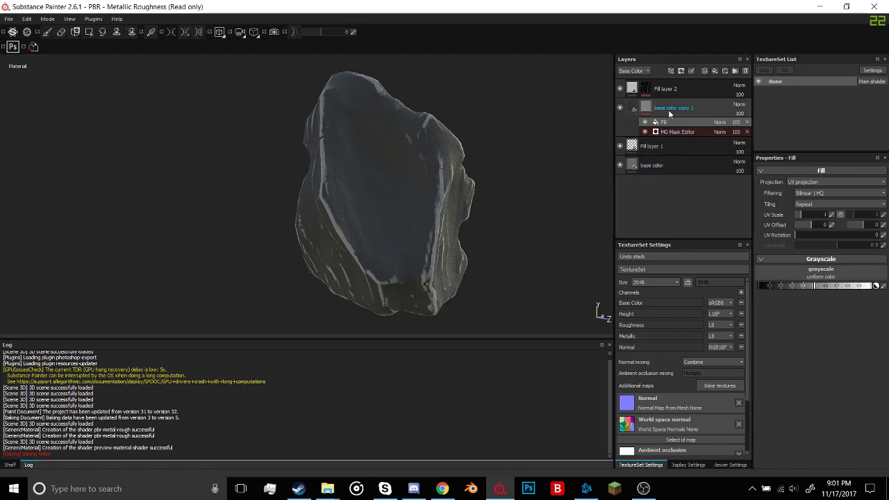
{"action": "left_click", "coordinate": [829, 273]}
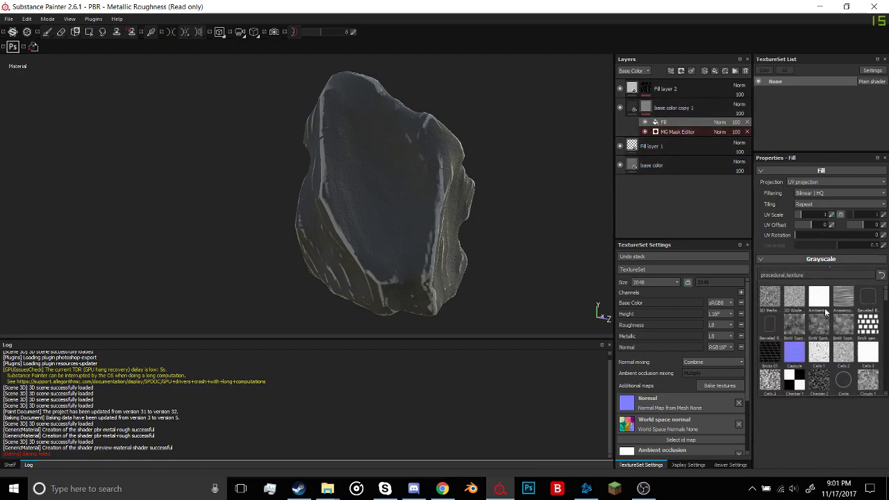
{"action": "left_click", "coordinate": [693, 124]}
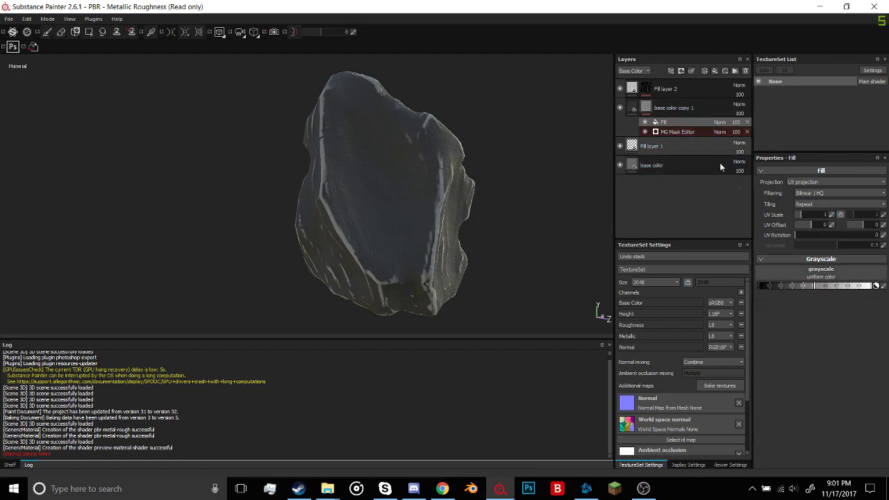
Set the base color copy's mask fill effect to Linear Dodge (Add) blending and load the Dirt 1 texture as its grayscale.
{"action": "left_click", "coordinate": [721, 122]}
{"action": "left_click", "coordinate": [760, 212]}
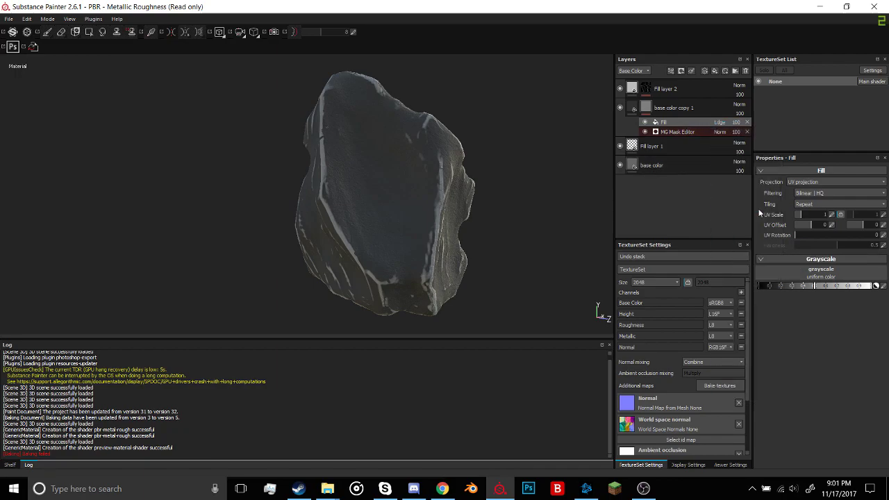
{"action": "left_click_drag", "start_coordinate": [423, 189], "coordinate": [555, 196], "text": "alt"}
{"action": "left_click", "coordinate": [848, 276]}
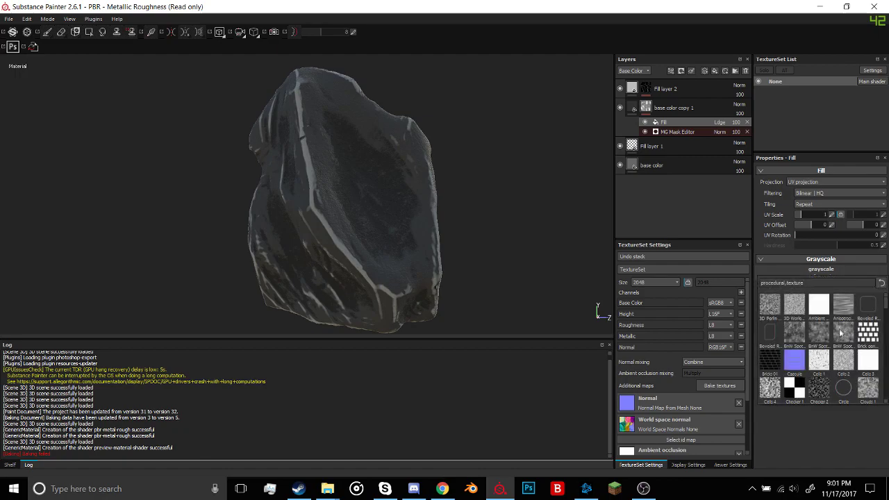
{"action": "type", "text": "dirt"}
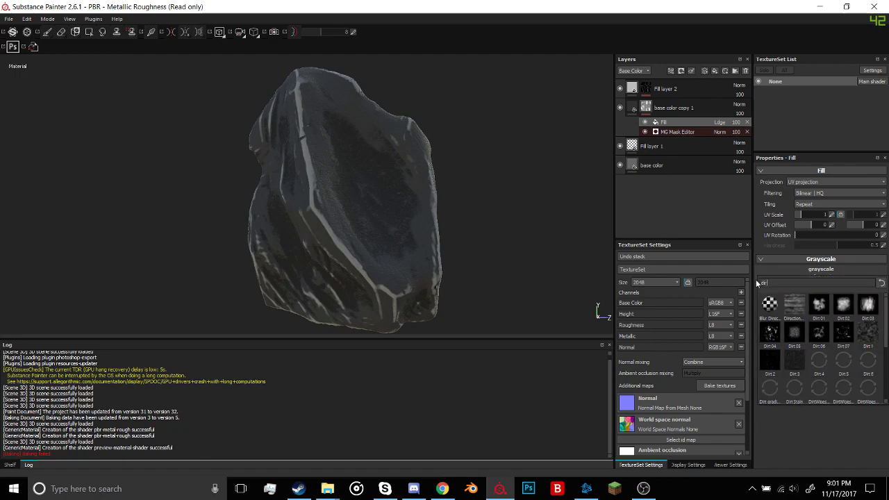
{"action": "left_click", "coordinate": [864, 338]}
{"action": "left_click_drag", "start_coordinate": [526, 244], "coordinate": [419, 245], "text": "alt"}
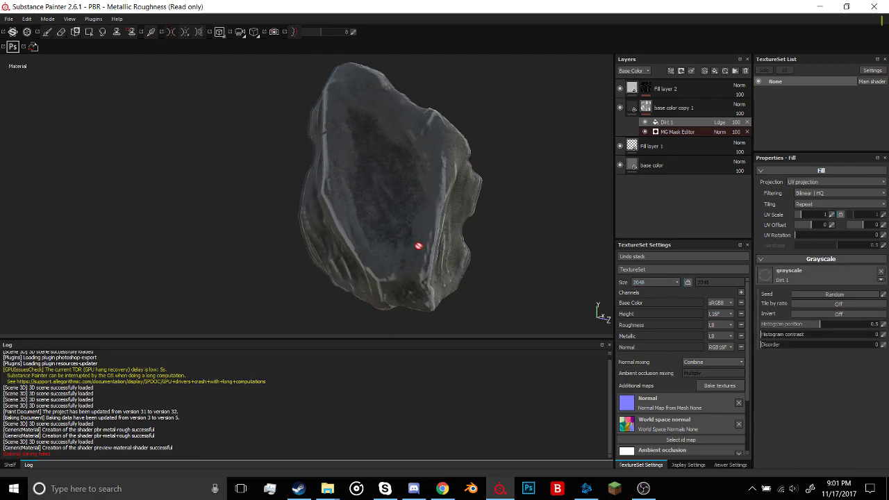
Set the Dirt 1 effect's Histogram position to 0.69 and its UV Scale to 0.29.
{"action": "right_click_drag", "start_coordinate": [419, 246], "coordinate": [472, 226], "text": "alt"}
{"action": "middle_click_drag", "start_coordinate": [473, 227], "coordinate": [503, 210], "text": "alt"}
{"action": "right_click_drag", "start_coordinate": [503, 211], "coordinate": [445, 208], "text": "alt"}
{"action": "left_click_drag", "start_coordinate": [445, 208], "coordinate": [318, 234], "text": "alt"}
{"action": "right_click_drag", "start_coordinate": [317, 235], "coordinate": [480, 173], "text": "alt"}
{"action": "middle_click_drag", "start_coordinate": [480, 173], "coordinate": [432, 286], "text": "alt"}
{"action": "left_click_drag", "start_coordinate": [433, 284], "coordinate": [658, 280], "text": "alt"}
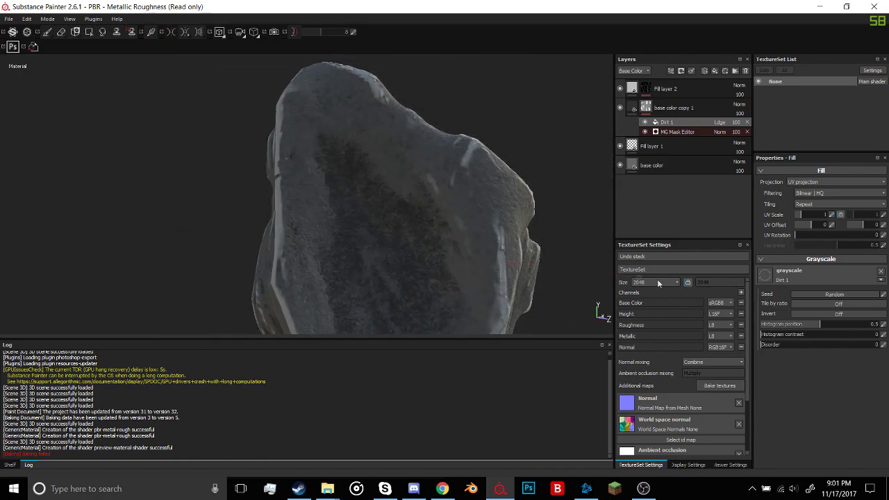
{"action": "left_click_drag", "start_coordinate": [787, 327], "coordinate": [834, 328]}
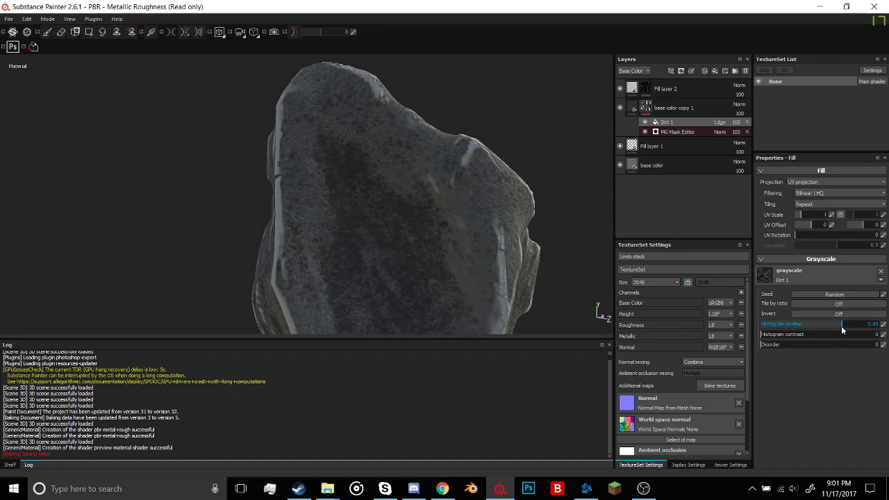
{"action": "left_click_drag", "start_coordinate": [798, 216], "coordinate": [799, 219]}
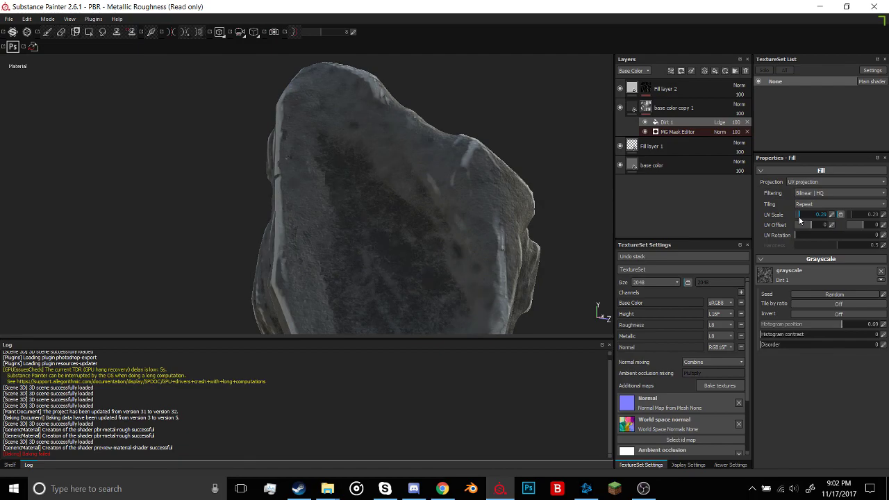
Examine the dirt breakup on all sides of the rock under a rotated environment light.
{"action": "left_click_drag", "start_coordinate": [570, 217], "coordinate": [532, 218], "text": "alt"}
{"action": "right_click_drag", "start_coordinate": [532, 219], "coordinate": [437, 201], "text": "alt"}
{"action": "left_click_drag", "start_coordinate": [437, 200], "coordinate": [487, 146], "text": "alt"}
{"action": "middle_click_drag", "start_coordinate": [487, 145], "coordinate": [521, 130], "text": "alt"}
{"action": "left_click_drag", "start_coordinate": [522, 129], "coordinate": [475, 201], "text": "alt"}
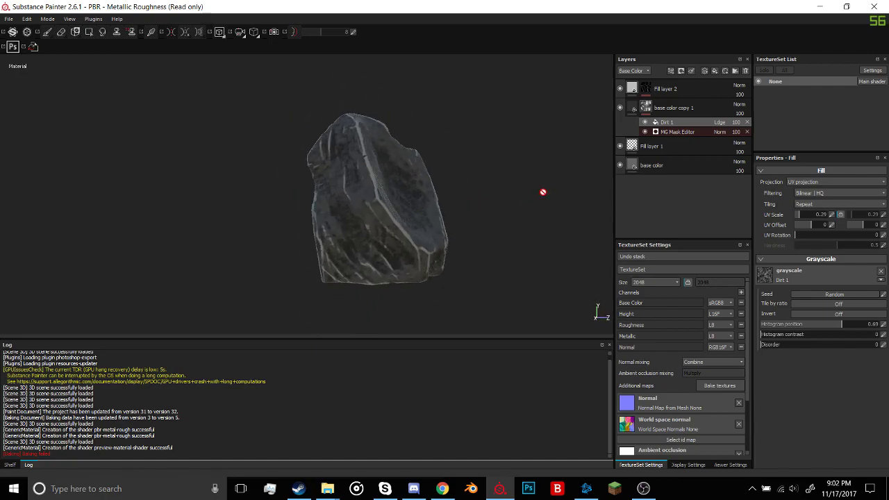
{"action": "left_click_drag", "start_coordinate": [543, 193], "coordinate": [527, 188], "text": "alt"}
{"action": "right_click_drag", "start_coordinate": [519, 187], "coordinate": [476, 186], "text": "shift"}
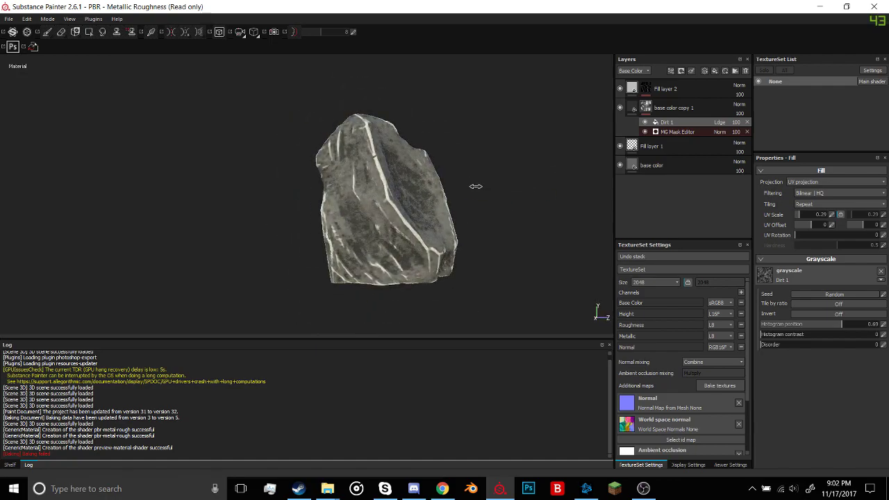
{"action": "left_click_drag", "start_coordinate": [492, 185], "coordinate": [614, 186], "text": "alt"}
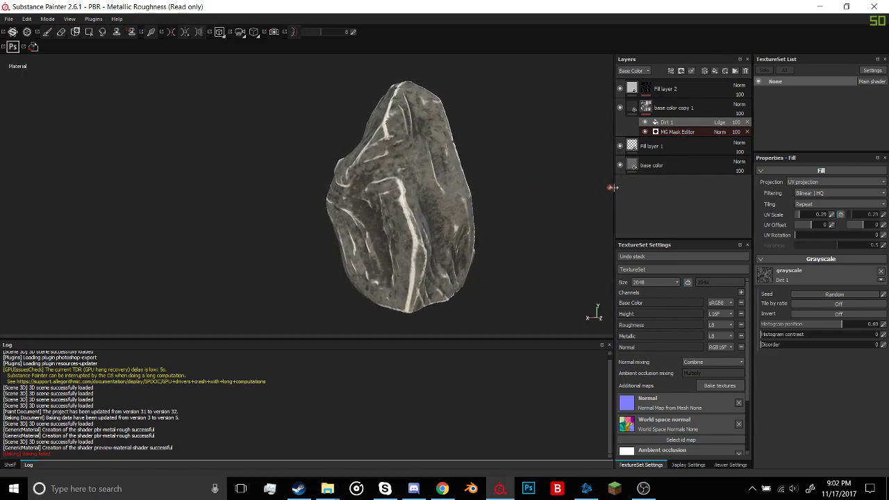
{"action": "left_click_drag", "start_coordinate": [542, 189], "coordinate": [484, 196], "text": "alt"}
{"action": "right_click_drag", "start_coordinate": [484, 197], "coordinate": [588, 204], "text": "alt"}
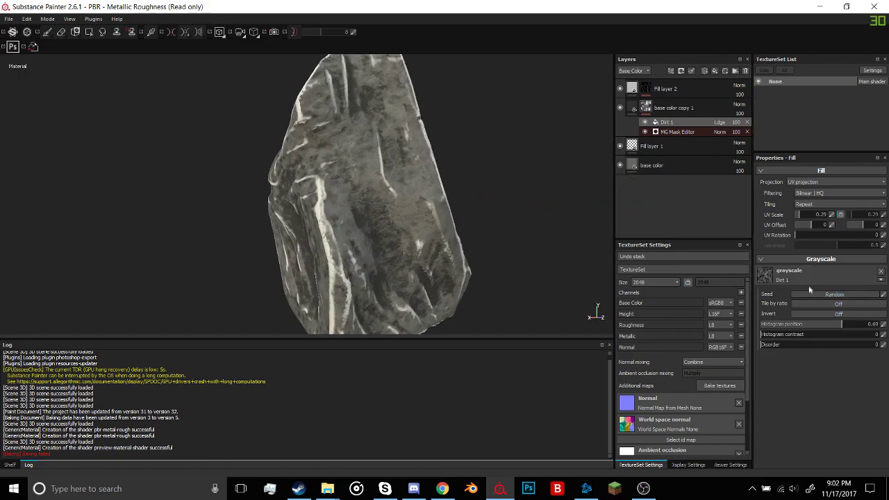
Set the Dirt 1 effect's Histogram position to 0.55 and Disorder to 36.47, then check the rock all around.
{"action": "left_click_drag", "start_coordinate": [792, 328], "coordinate": [817, 329]}
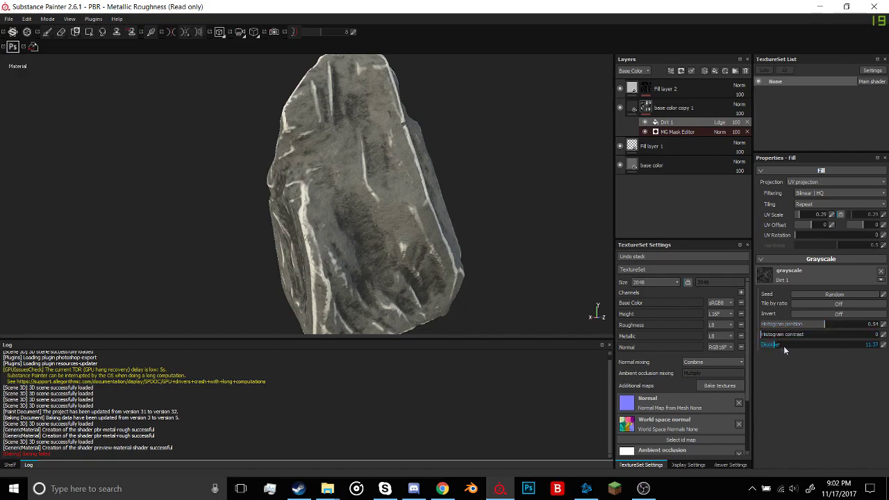
{"action": "left_click_drag", "start_coordinate": [784, 346], "coordinate": [808, 326]}
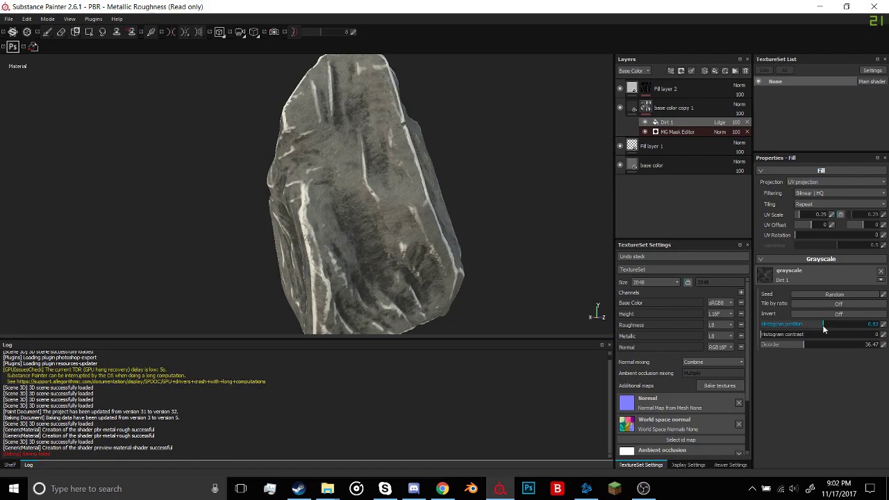
{"action": "left_click_drag", "start_coordinate": [538, 226], "coordinate": [286, 210], "text": "alt"}
{"action": "scroll", "coordinate": [522, 223], "scroll_direction": "down", "scroll_amount": 5}
{"action": "left_click_drag", "start_coordinate": [466, 189], "coordinate": [303, 227], "text": "alt"}
{"action": "left_click_drag", "start_coordinate": [452, 209], "coordinate": [244, 193], "text": "alt"}
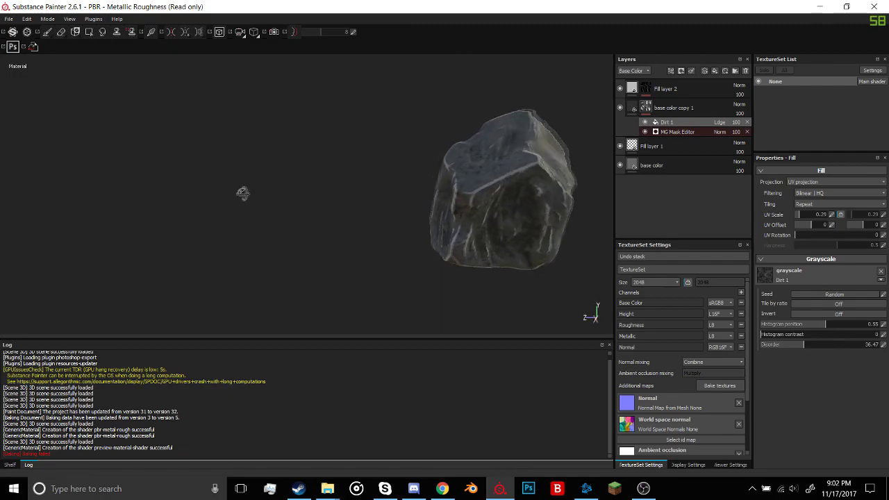
{"action": "left_click_drag", "start_coordinate": [473, 198], "coordinate": [255, 199], "text": "alt"}
{"action": "left_click_drag", "start_coordinate": [436, 209], "coordinate": [289, 203], "text": "alt"}
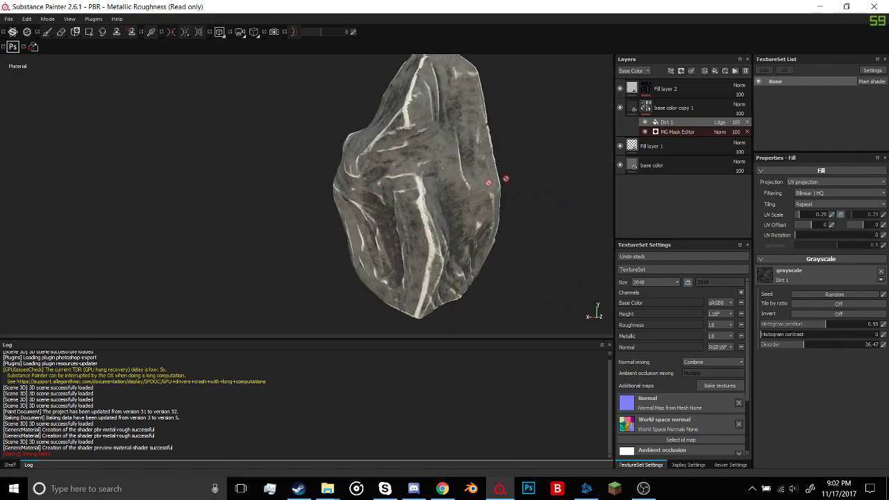
Load Grunge Rock as the Texture image input of the MG Mask Editor in Fill layer 2's mask.
{"action": "left_click", "coordinate": [646, 89]}
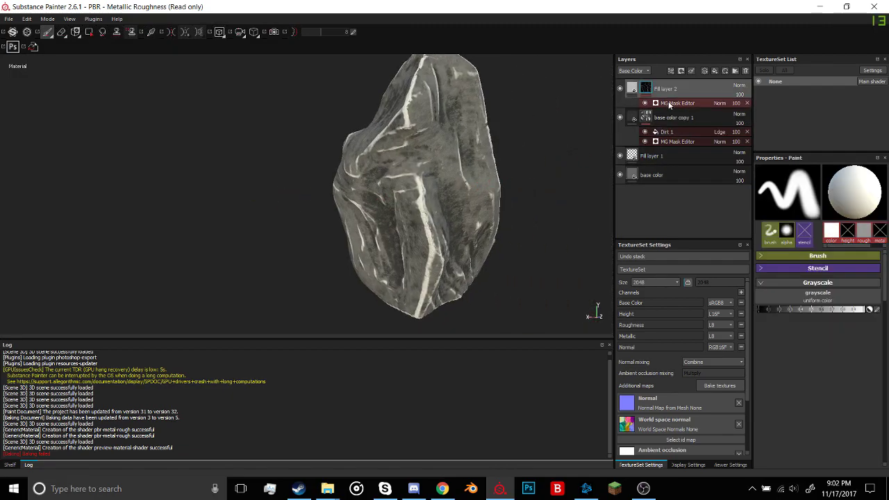
{"action": "mouse_move", "coordinate": [441, 122]}
{"action": "left_mouse_down", "text": "alt"}
{"action": "mouse_move", "coordinate": [470, 163]}
{"action": "mouse_move", "coordinate": [510, 159]}
{"action": "mouse_move", "coordinate": [396, 184]}
{"action": "mouse_move", "coordinate": [421, 170]}
{"action": "mouse_move", "coordinate": [460, 188]}
{"action": "left_mouse_up", "text": "alt"}
{"action": "scroll", "coordinate": [462, 190], "scroll_direction": "down", "scroll_amount": 3}
{"action": "scroll", "coordinate": [807, 316], "scroll_direction": "down", "scroll_amount": 4}
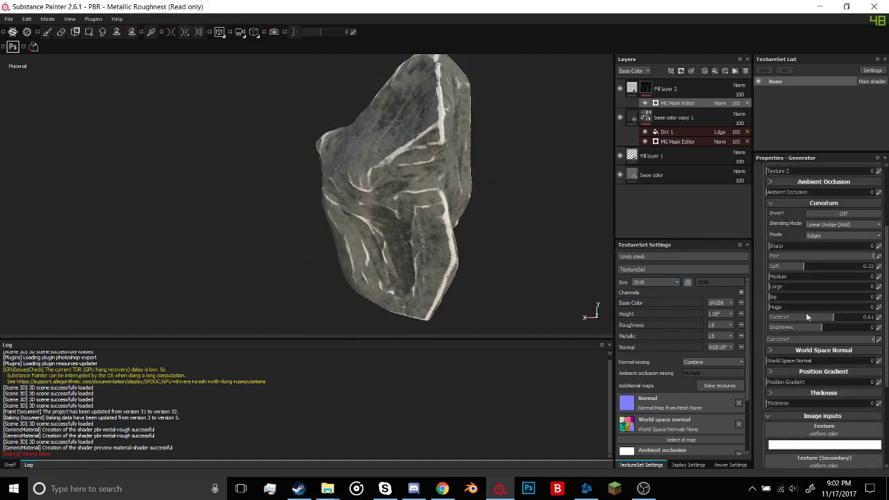
{"action": "left_click_drag", "start_coordinate": [503, 207], "coordinate": [530, 217], "text": "alt"}
{"action": "scroll", "coordinate": [815, 369], "scroll_direction": "down", "scroll_amount": 1}
{"action": "left_click", "coordinate": [850, 289]}
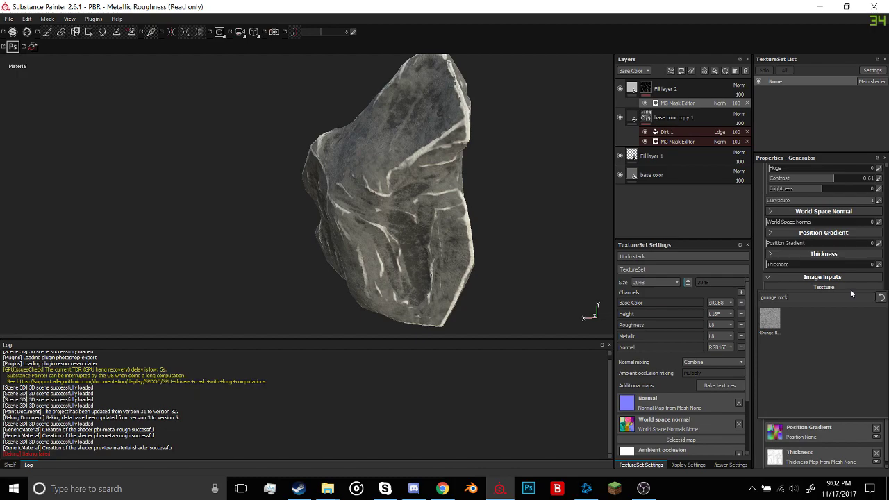
{"action": "left_click", "coordinate": [775, 319]}
{"action": "left_click_drag", "start_coordinate": [496, 216], "coordinate": [443, 201], "text": "alt"}
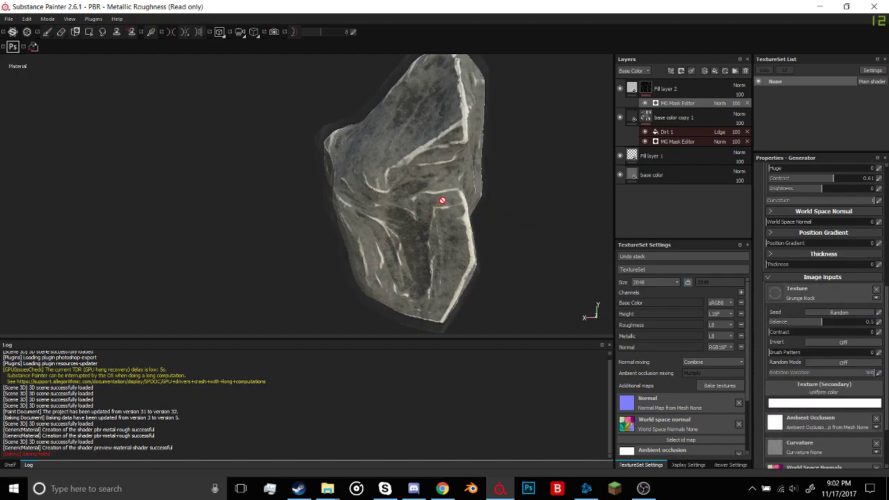
Set the Texture amount to 1 in Fill layer 2's MG Mask Editor so the grunge breaks up the edge wear.
{"action": "scroll", "coordinate": [442, 201], "scroll_direction": "up", "scroll_amount": 4}
{"action": "middle_click_drag", "start_coordinate": [445, 208], "coordinate": [461, 296], "text": "alt"}
{"action": "scroll", "coordinate": [827, 308], "scroll_direction": "up", "scroll_amount": 5}
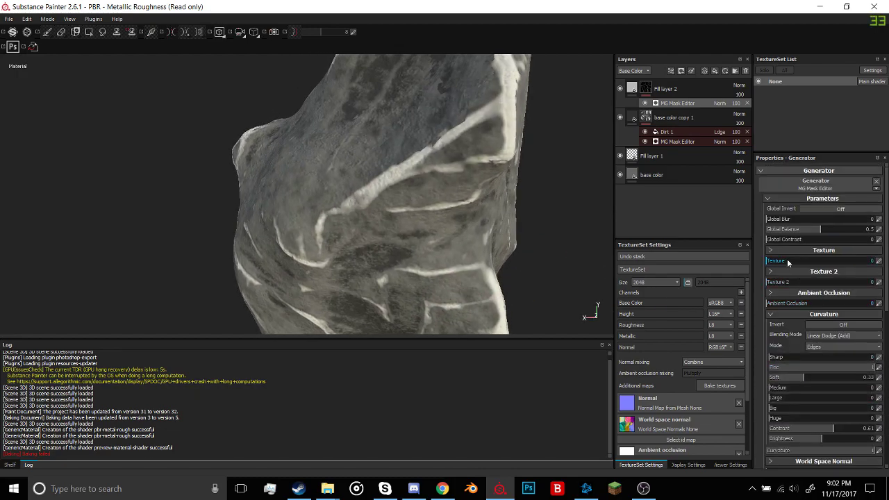
{"action": "left_click_drag", "start_coordinate": [511, 226], "coordinate": [530, 229], "text": "alt"}
{"action": "scroll", "coordinate": [809, 313], "scroll_direction": "down", "scroll_amount": 1}
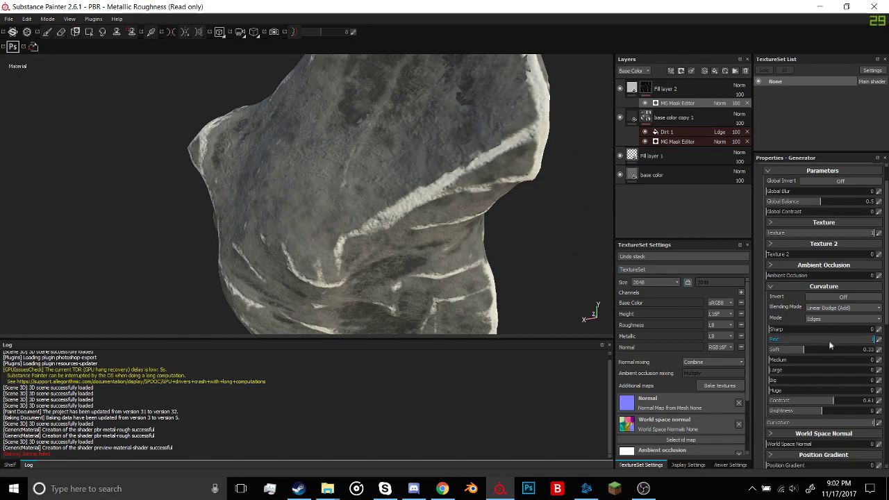
Set the Curvature Contrast of Fill layer 2's MG Mask Editor to 0.53.
{"action": "scroll", "coordinate": [813, 367], "scroll_direction": "down", "scroll_amount": 1}
{"action": "scroll", "coordinate": [815, 363], "scroll_direction": "up", "scroll_amount": 2}
{"action": "scroll", "coordinate": [817, 364], "scroll_direction": "down", "scroll_amount": 1}
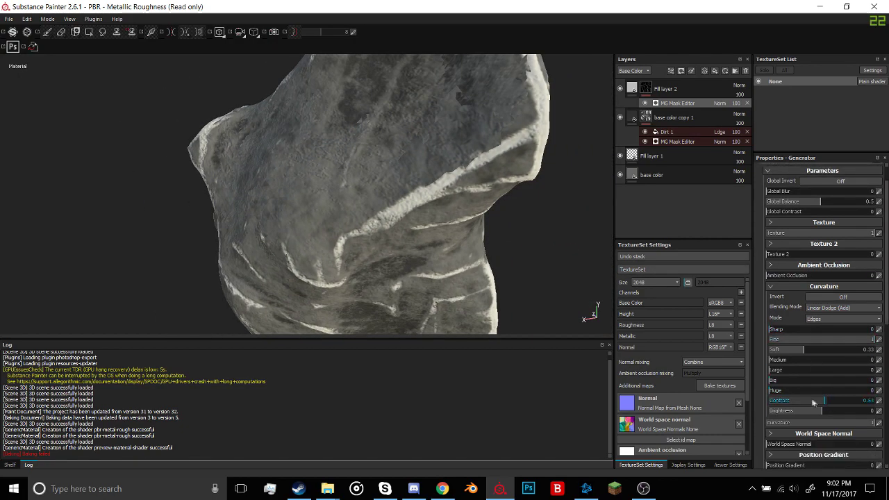
{"action": "mouse_move", "coordinate": [814, 403]}
{"action": "left_mouse_down"}
{"action": "mouse_move", "coordinate": [803, 403]}
{"action": "mouse_move", "coordinate": [826, 405]}
{"action": "left_mouse_up"}
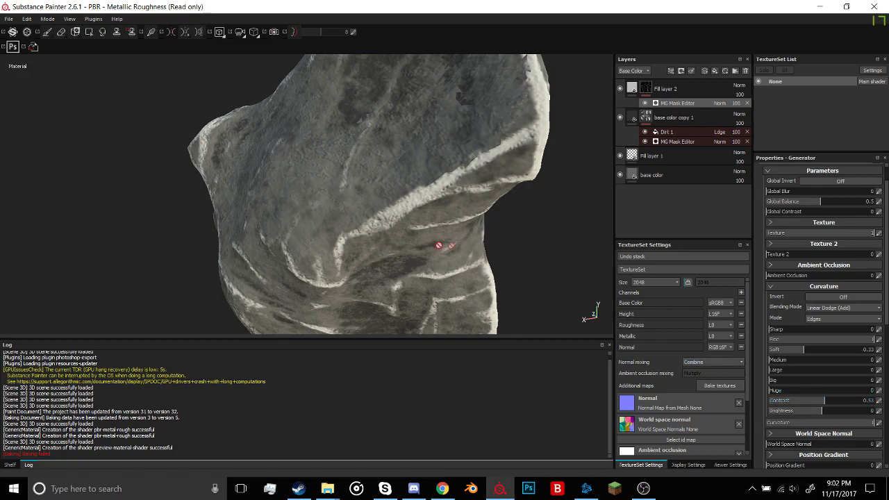
{"action": "left_click_drag", "start_coordinate": [438, 245], "coordinate": [514, 231], "text": "alt"}
Enable the height channel on the base color copy's fill and lower its height slightly below zero to recess the dark areas.
{"action": "left_click", "coordinate": [634, 91]}
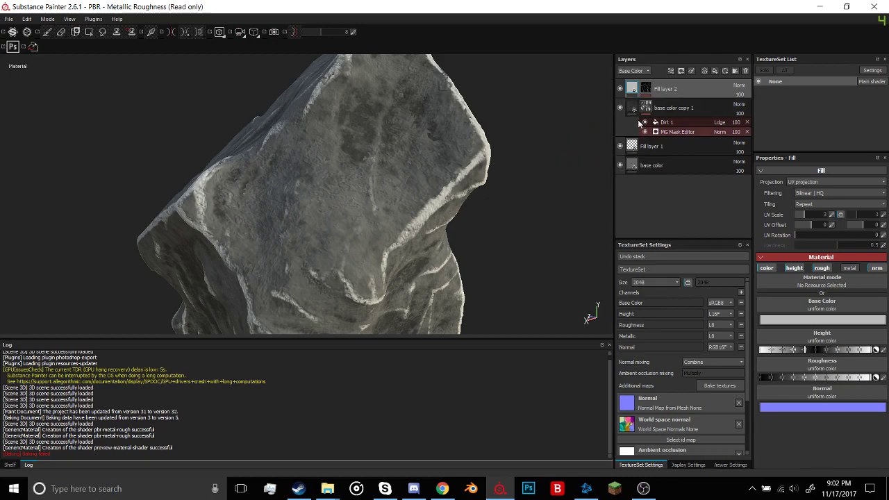
{"action": "left_click", "coordinate": [634, 107]}
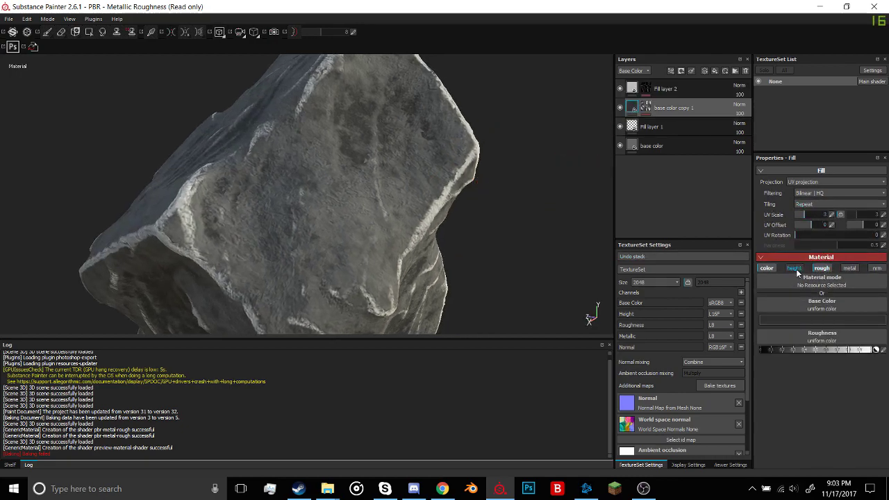
{"action": "left_click", "coordinate": [796, 269]}
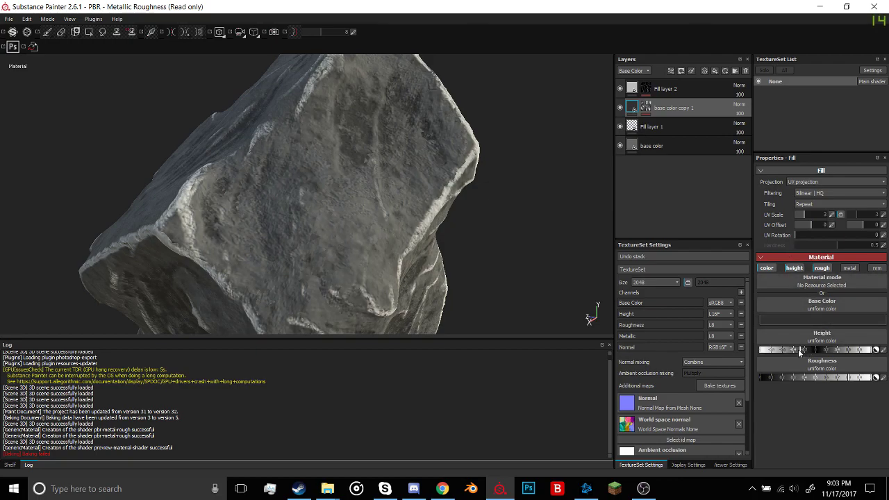
{"action": "left_click_drag", "start_coordinate": [340, 243], "coordinate": [457, 264], "text": "alt"}
{"action": "scroll", "coordinate": [467, 224], "scroll_direction": "up", "scroll_amount": 4}
{"action": "left_click_drag", "start_coordinate": [480, 184], "coordinate": [515, 154], "text": "alt"}
{"action": "left_click_drag", "start_coordinate": [452, 142], "coordinate": [670, 91], "text": "alt"}
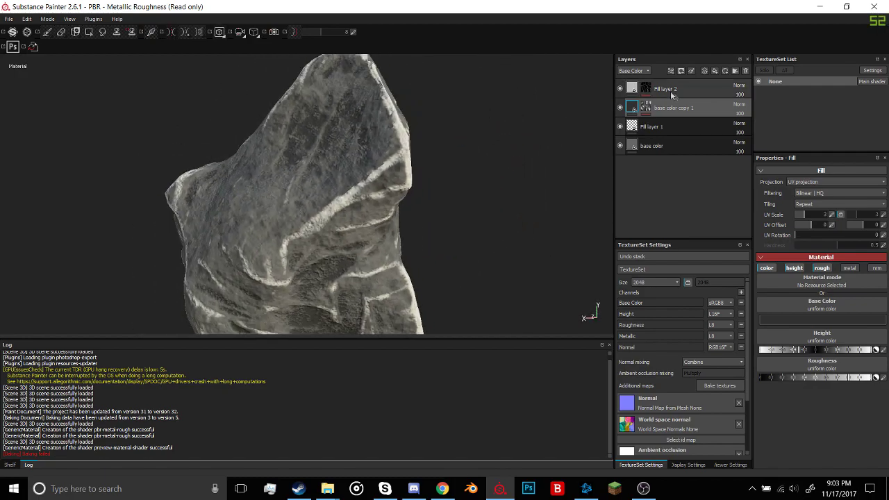
Display Fill layer 2's mask on its own in the viewport and examine the edge wear pattern up close.
{"action": "left_click", "coordinate": [646, 88]}
{"action": "left_click", "coordinate": [660, 102]}
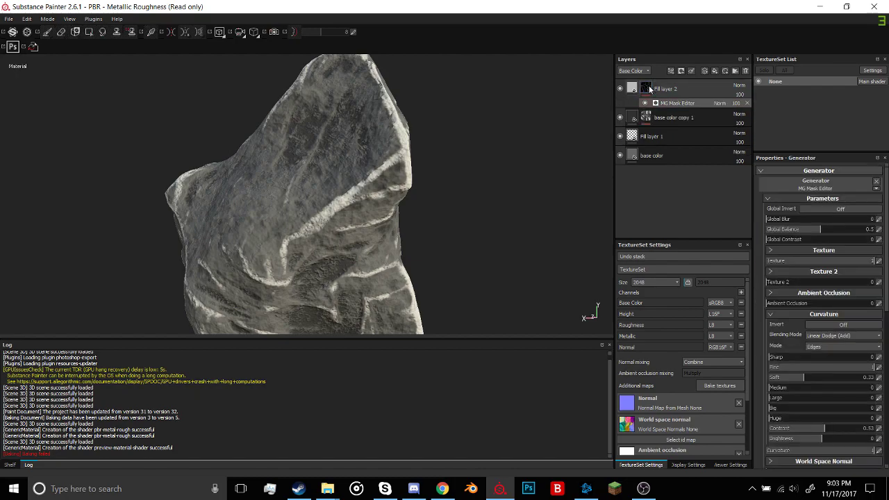
{"action": "left_click", "coordinate": [648, 88], "text": "alt"}
{"action": "left_click_drag", "start_coordinate": [517, 156], "coordinate": [504, 177], "text": "alt"}
{"action": "scroll", "coordinate": [477, 159], "scroll_direction": "up", "scroll_amount": 3}
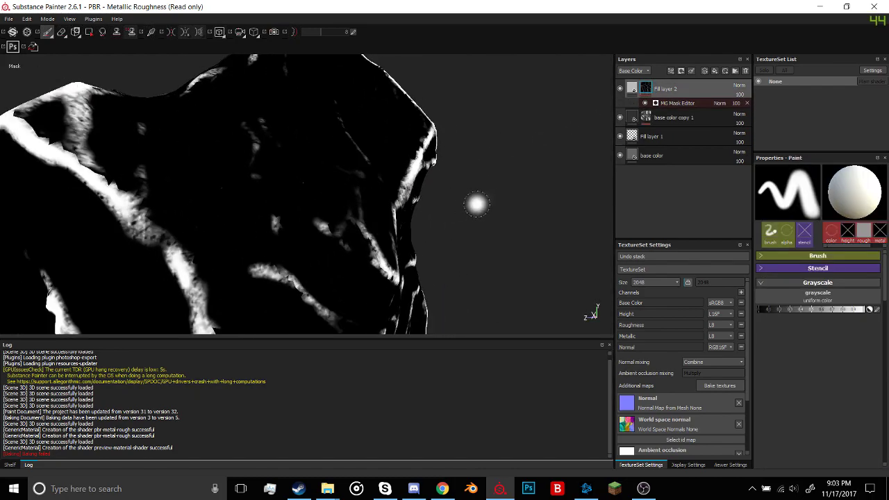
{"action": "mouse_move", "coordinate": [477, 203]}
{"action": "left_mouse_down", "text": "alt"}
{"action": "mouse_move", "coordinate": [363, 199]}
{"action": "mouse_move", "coordinate": [465, 214]}
{"action": "mouse_move", "coordinate": [414, 154]}
{"action": "mouse_move", "coordinate": [264, 165]}
{"action": "mouse_move", "coordinate": [484, 174]}
{"action": "mouse_move", "coordinate": [528, 153]}
{"action": "left_mouse_up", "text": "alt"}
Add a fill effect above the MG Mask Editor in Fill layer 2's mask and set its blending to Linear Dodge (Add).
{"action": "left_click", "coordinate": [693, 101]}
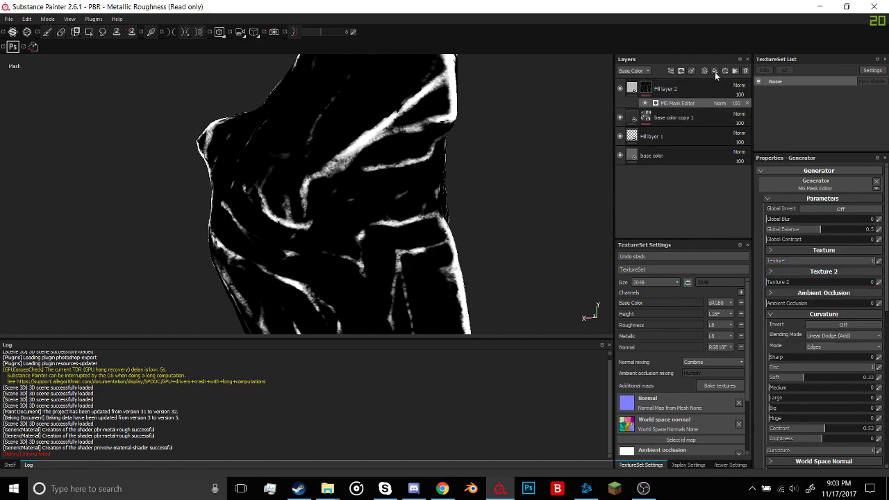
{"action": "right_click", "coordinate": [670, 89]}
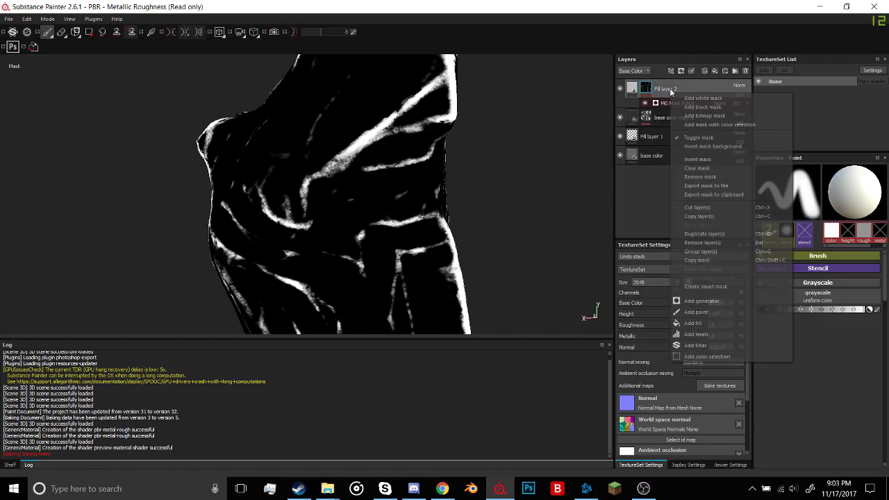
{"action": "left_click", "coordinate": [702, 320]}
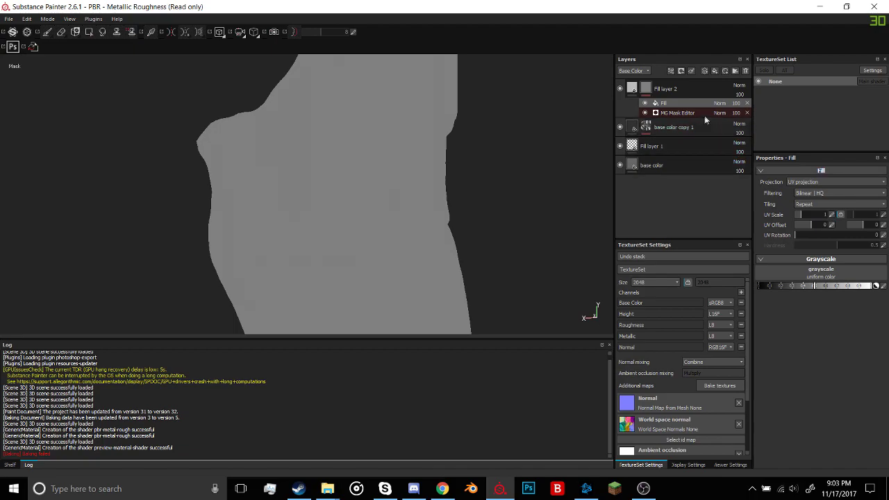
{"action": "left_click", "coordinate": [721, 104]}
{"action": "left_click", "coordinate": [741, 189]}
{"action": "left_click_drag", "start_coordinate": [540, 140], "coordinate": [479, 141], "text": "alt"}
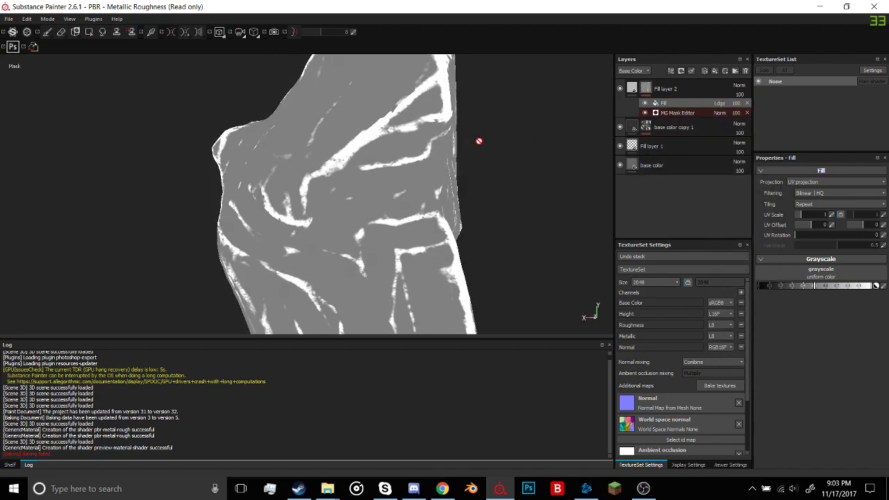
Load the Dirt 1 texture as the grayscale of Fill layer 2's new mask fill effect.
{"action": "left_click", "coordinate": [820, 276]}
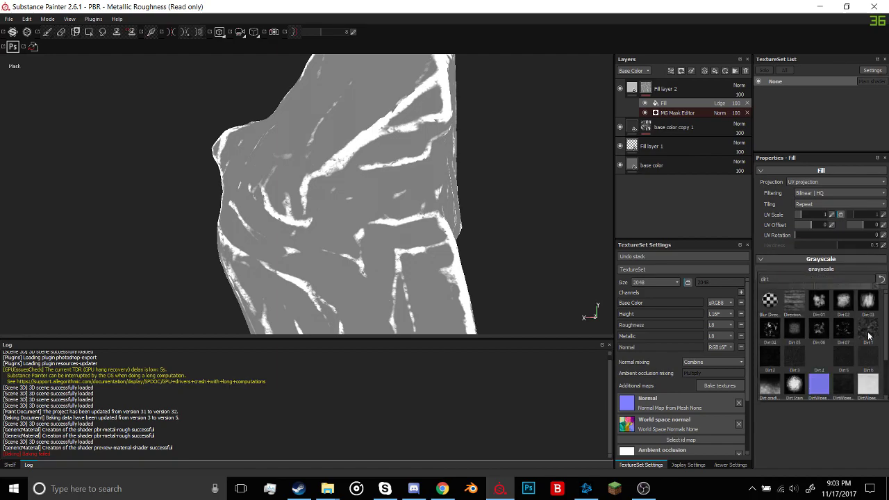
{"action": "left_click", "coordinate": [869, 334]}
{"action": "left_click_drag", "start_coordinate": [476, 197], "coordinate": [513, 209], "text": "alt"}
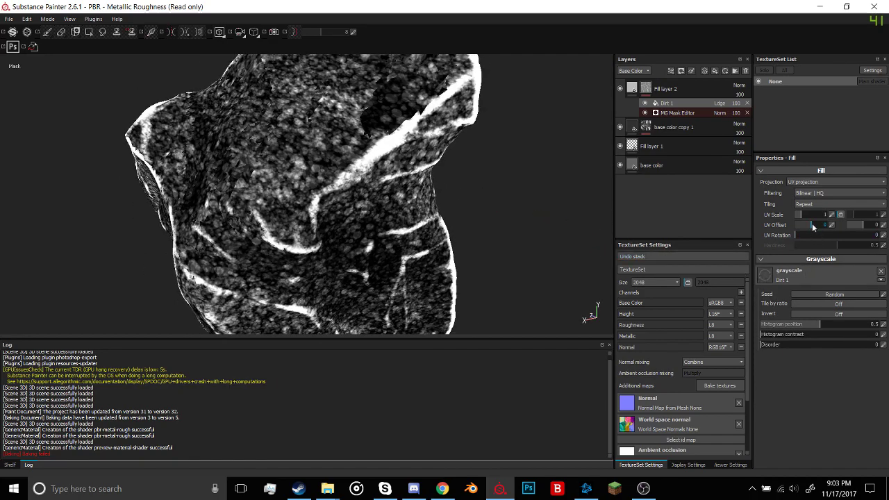
Set the UV scale of Fill layer 2's mask fill to 0.29 and replace its texture with Grunge Dirt.
{"action": "left_click_drag", "start_coordinate": [804, 217], "coordinate": [799, 217]}
{"action": "left_click", "coordinate": [830, 278]}
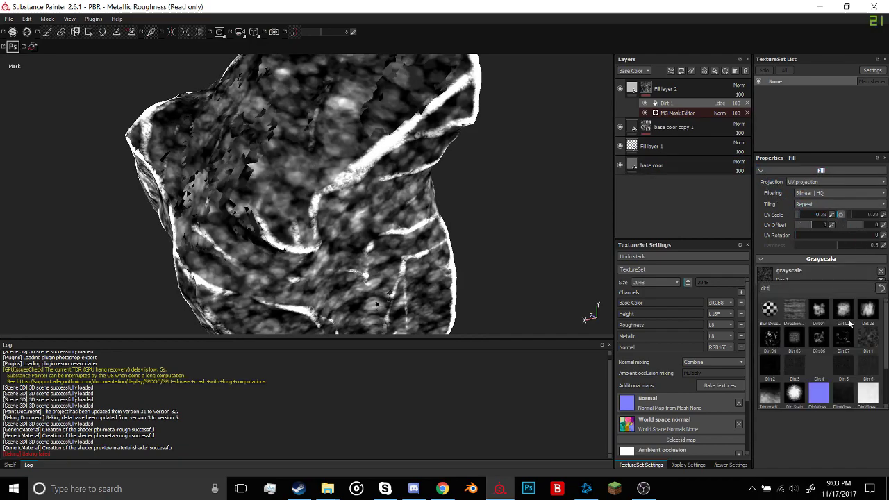
{"action": "scroll", "coordinate": [835, 354], "scroll_direction": "down", "scroll_amount": 2}
{"action": "left_click", "coordinate": [806, 367]}
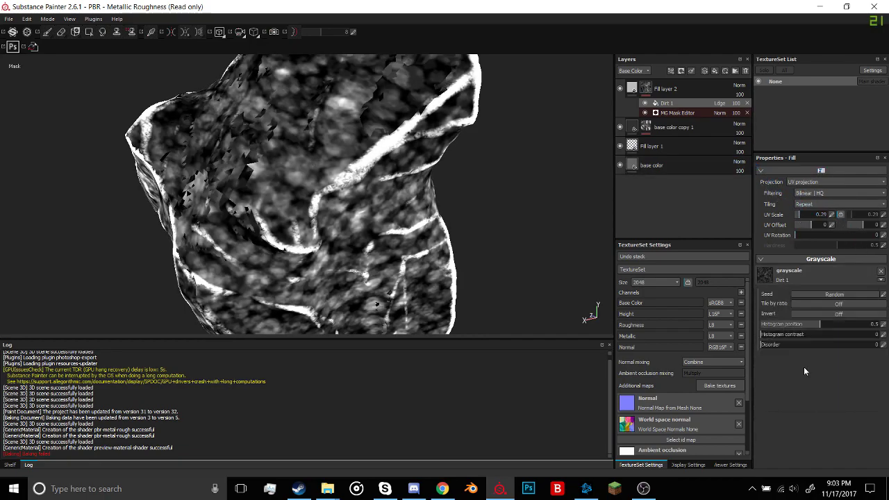
{"action": "left_click_drag", "start_coordinate": [459, 200], "coordinate": [535, 220], "text": "alt"}
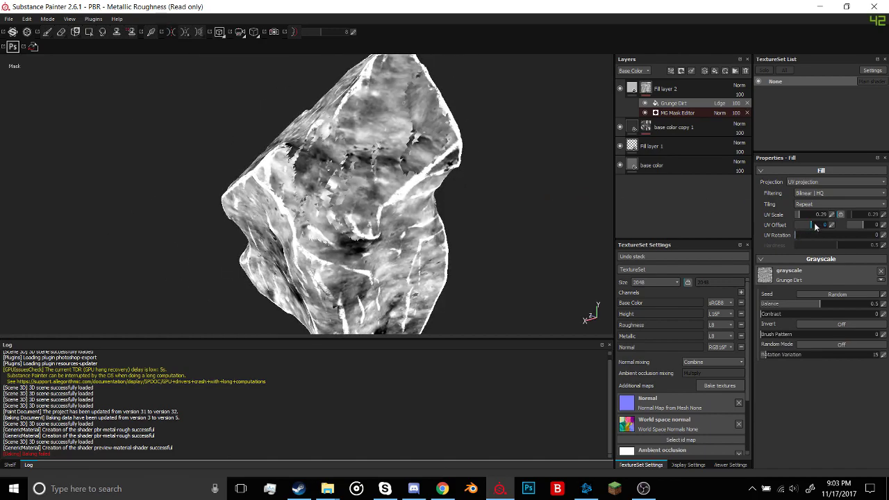
Switch the Grunge Dirt mask fill to tri-planar projection and set its UV scale to 0.4.
{"action": "left_click", "coordinate": [822, 182]}
{"action": "left_click", "coordinate": [816, 196]}
{"action": "scroll", "coordinate": [489, 186], "scroll_direction": "up", "scroll_amount": 3}
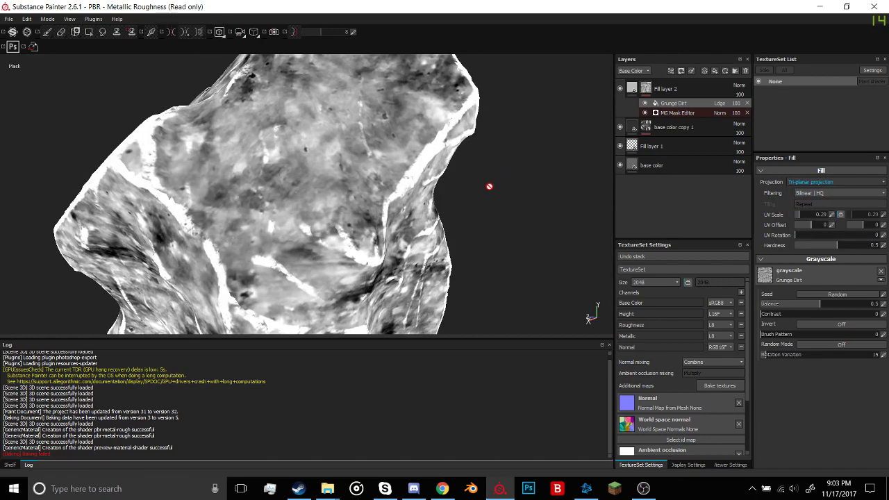
{"action": "scroll", "coordinate": [489, 186], "scroll_direction": "down", "scroll_amount": 5}
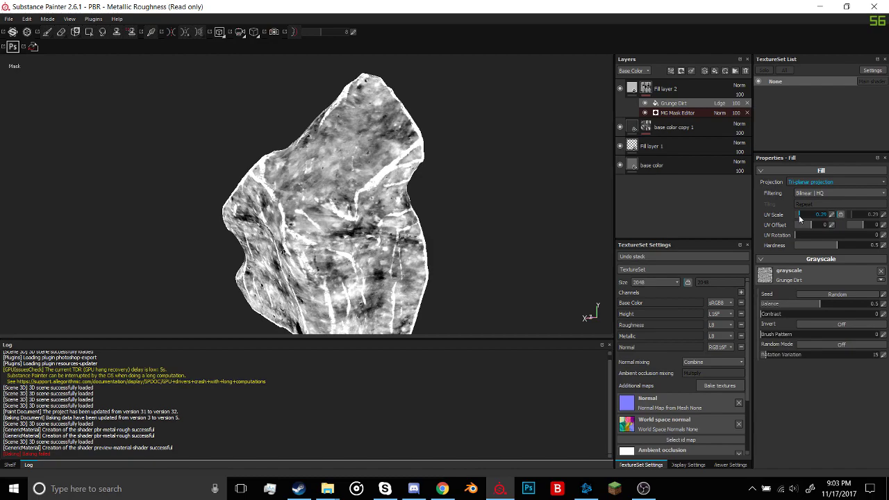
{"action": "left_click_drag", "start_coordinate": [800, 219], "coordinate": [799, 219]}
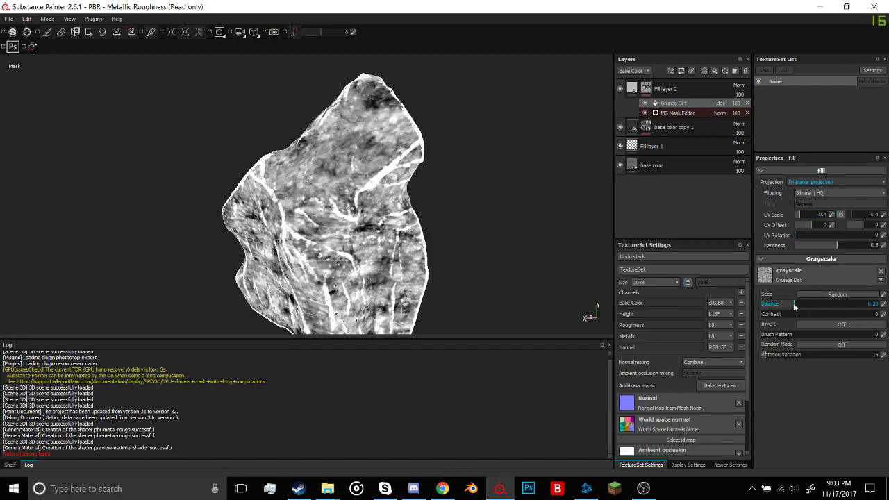
Lower the Grunge Dirt balance to 0.18 and return to the material view to check the rock.
{"action": "left_click", "coordinate": [796, 307]}
{"action": "left_click_drag", "start_coordinate": [796, 306], "coordinate": [784, 309]}
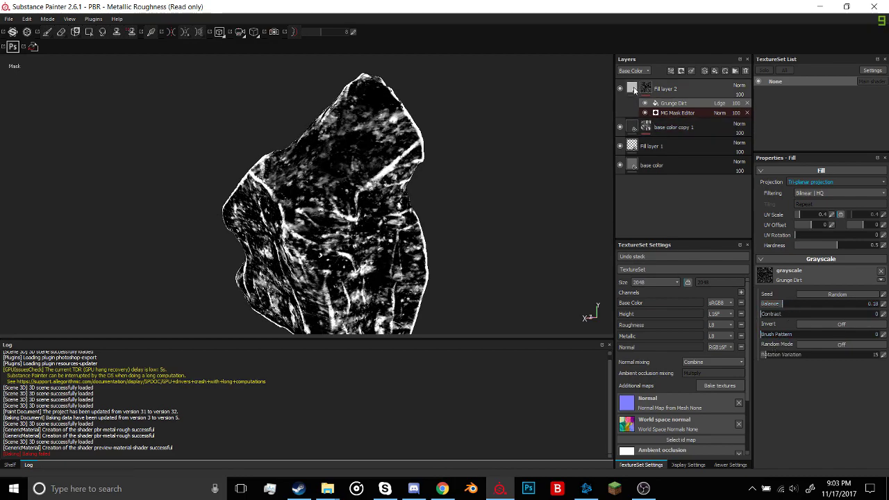
{"action": "left_click_drag", "start_coordinate": [421, 176], "coordinate": [482, 169], "text": "alt"}
{"action": "middle_click_drag", "start_coordinate": [482, 169], "coordinate": [514, 114], "text": "alt"}
{"action": "left_click_drag", "start_coordinate": [489, 171], "coordinate": [508, 188], "text": "alt"}
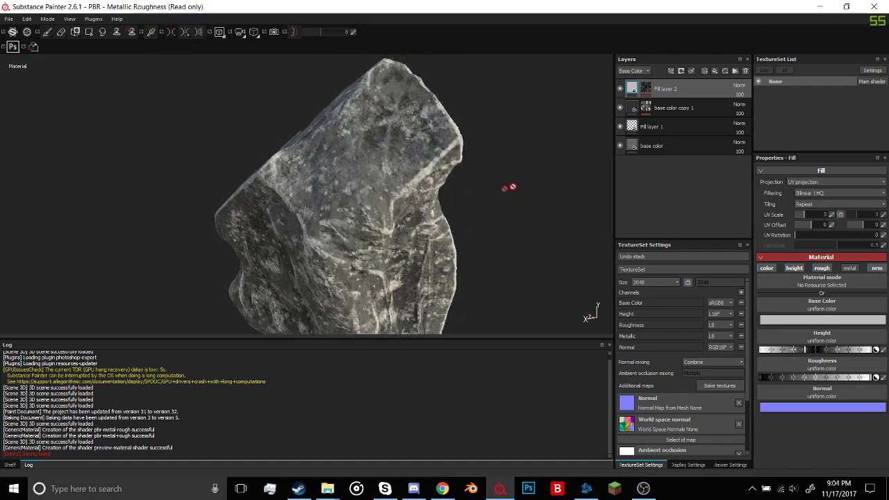
Change the blending mode of the Grunge Dirt effect in Fill layer 2's mask to Color dodge.
{"action": "left_click", "coordinate": [651, 94]}
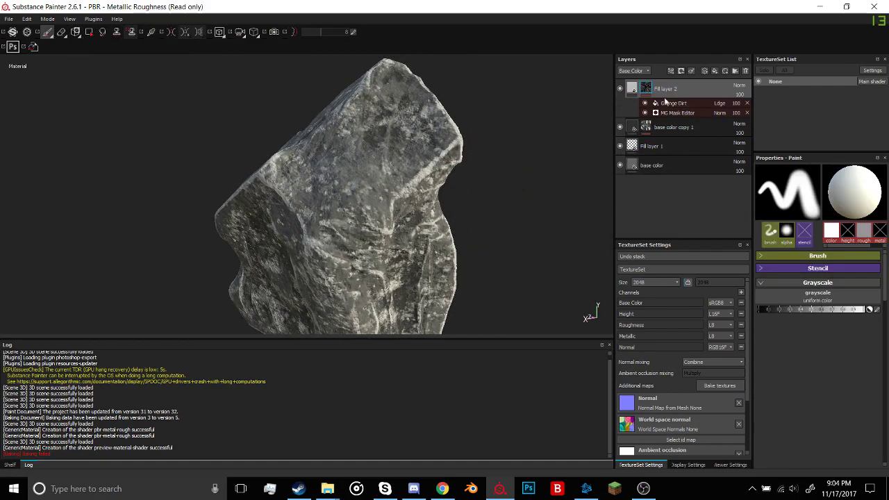
{"action": "left_click", "coordinate": [667, 103]}
{"action": "left_click", "coordinate": [698, 114]}
{"action": "left_click", "coordinate": [719, 103]}
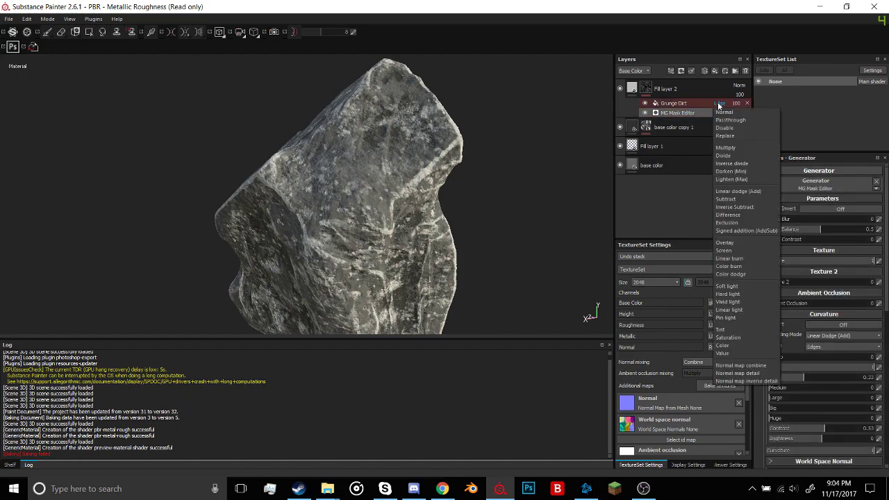
{"action": "left_click", "coordinate": [690, 99]}
{"action": "left_click", "coordinate": [695, 101]}
{"action": "left_click", "coordinate": [719, 103]}
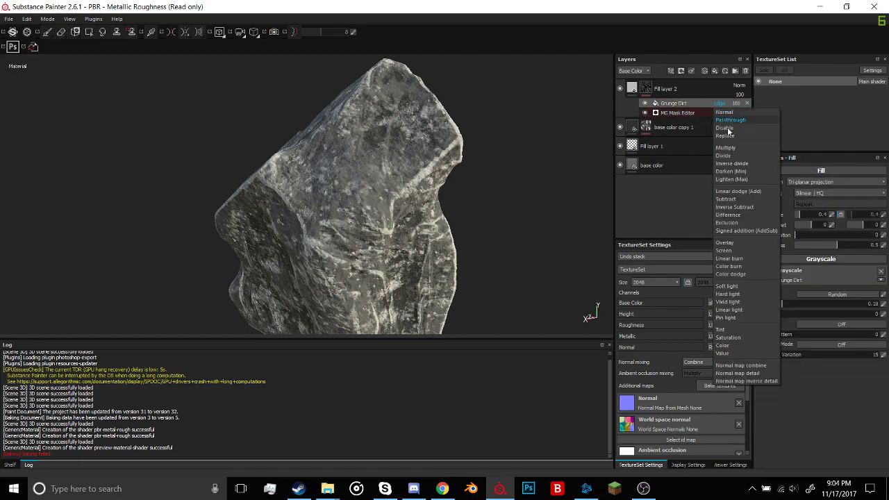
{"action": "left_click", "coordinate": [745, 273]}
{"action": "mouse_move", "coordinate": [471, 173]}
{"action": "left_mouse_down", "text": "alt"}
{"action": "mouse_move", "coordinate": [493, 173]}
{"action": "mouse_move", "coordinate": [399, 192]}
{"action": "left_mouse_up", "text": "alt"}
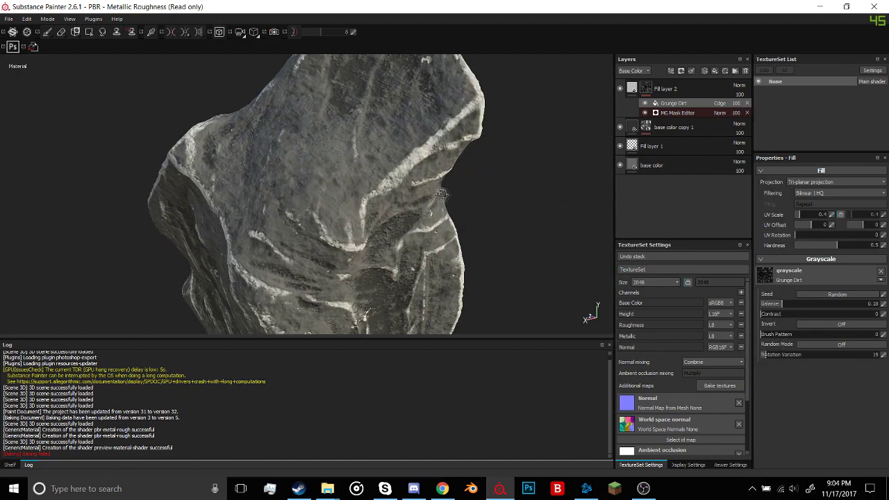
{"action": "left_click_drag", "start_coordinate": [463, 195], "coordinate": [515, 187], "text": "alt"}
Display Fill layer 2's mask on its own and examine the edges from several angles.
{"action": "left_click", "coordinate": [633, 90]}
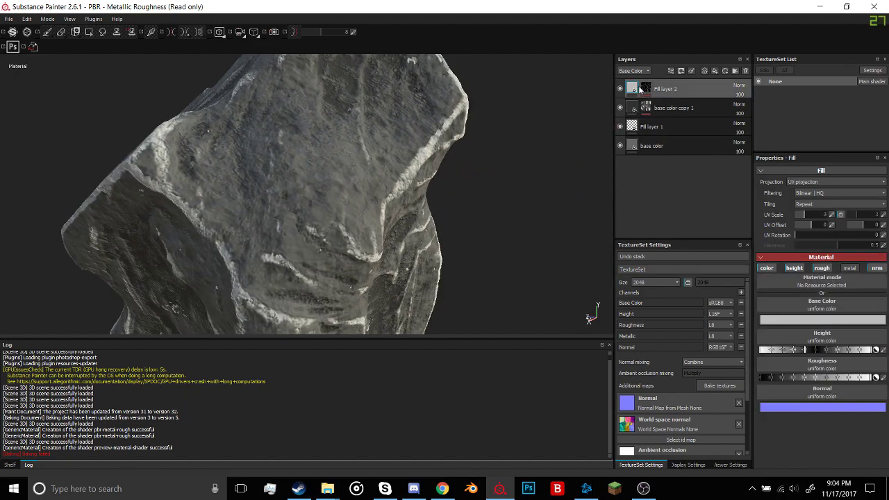
{"action": "left_click", "coordinate": [643, 89], "text": "alt"}
{"action": "scroll", "coordinate": [393, 167], "scroll_direction": "up", "scroll_amount": 2}
{"action": "scroll", "coordinate": [397, 166], "scroll_direction": "down", "scroll_amount": 4}
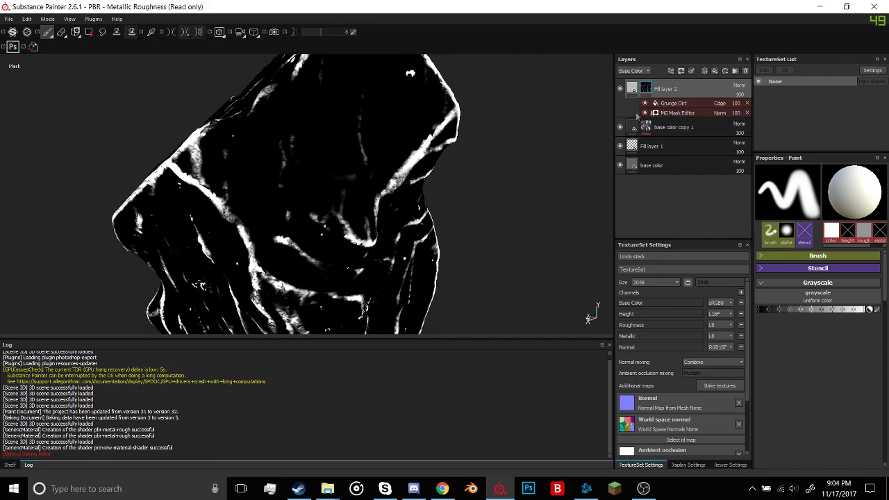
{"action": "left_click_drag", "start_coordinate": [438, 156], "coordinate": [300, 149], "text": "alt"}
{"action": "scroll", "coordinate": [361, 151], "scroll_direction": "up", "scroll_amount": 3}
{"action": "left_click_drag", "start_coordinate": [361, 151], "coordinate": [439, 179], "text": "alt"}
{"action": "scroll", "coordinate": [439, 179], "scroll_direction": "down", "scroll_amount": 2}
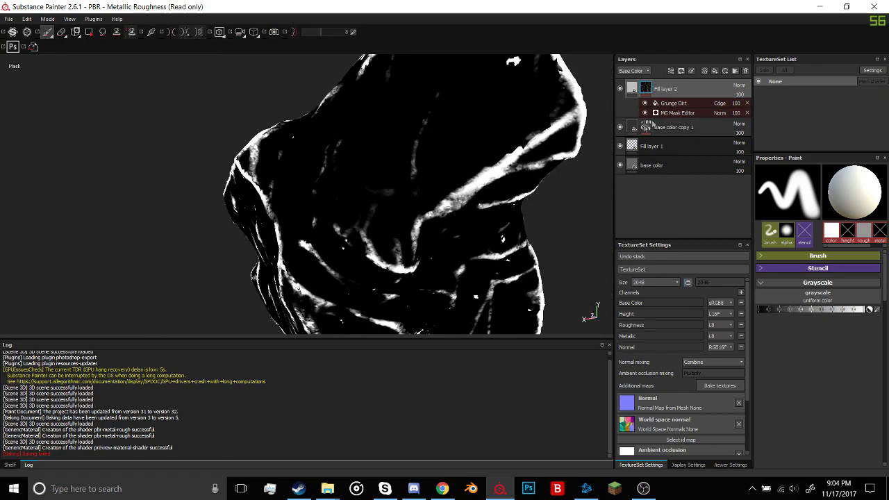
Try different Global Blur and curvature Sharp amounts in Fill layer 2's MG Mask Editor, returning both to 0.
{"action": "left_click", "coordinate": [677, 113]}
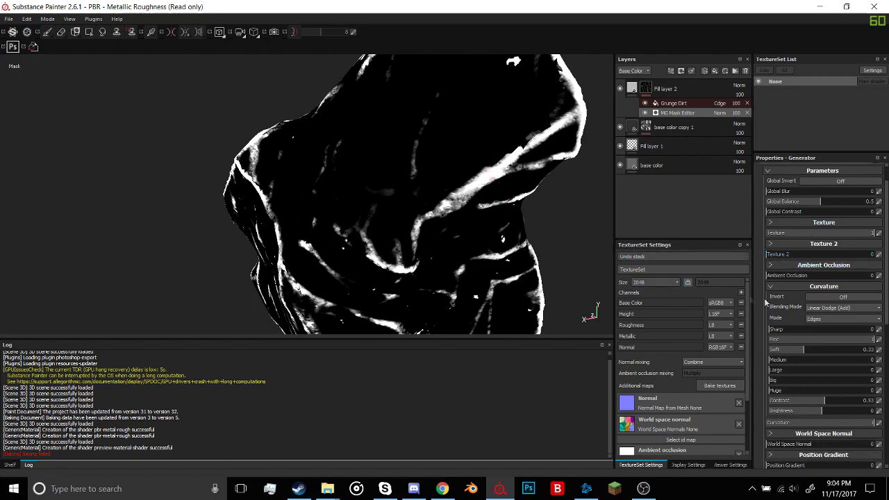
{"action": "scroll", "coordinate": [806, 244], "scroll_direction": "up", "scroll_amount": 1}
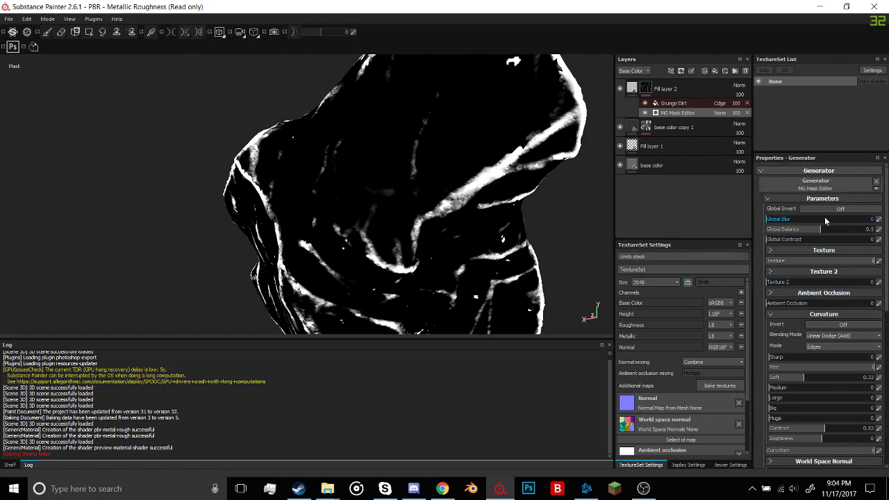
{"action": "scroll", "coordinate": [836, 283], "scroll_direction": "down", "scroll_amount": 1}
{"action": "scroll", "coordinate": [828, 264], "scroll_direction": "up", "scroll_amount": 1}
{"action": "left_click_drag", "start_coordinate": [783, 220], "coordinate": [728, 221]}
{"action": "scroll", "coordinate": [783, 313], "scroll_direction": "down", "scroll_amount": 1}
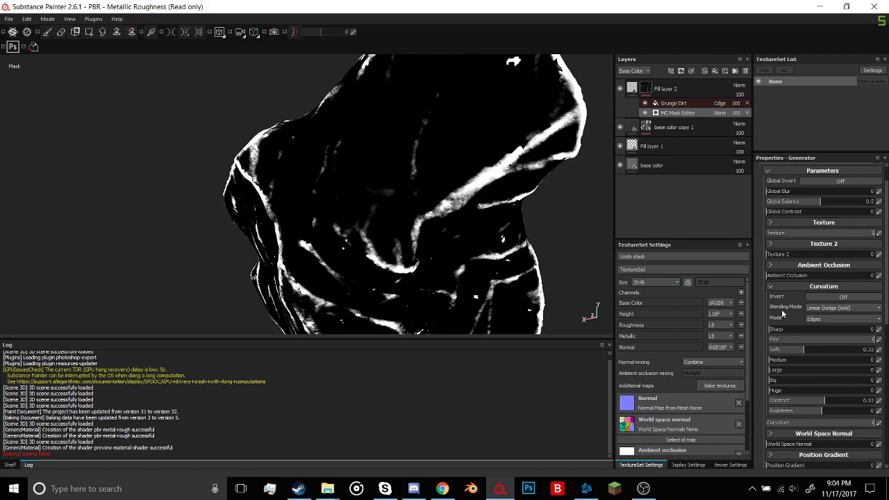
{"action": "left_click_drag", "start_coordinate": [776, 330], "coordinate": [733, 337]}
Lower the balance of the Grunge Rock texture in Fill layer 2's MG Mask Editor to 0.19.
{"action": "scroll", "coordinate": [807, 345], "scroll_direction": "down", "scroll_amount": 3}
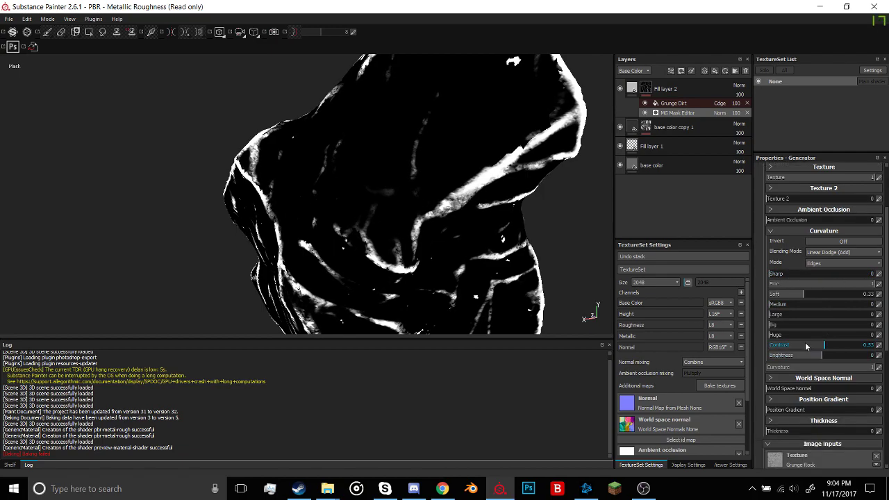
{"action": "scroll", "coordinate": [831, 397], "scroll_direction": "down", "scroll_amount": 2}
{"action": "scroll", "coordinate": [826, 378], "scroll_direction": "down", "scroll_amount": 2}
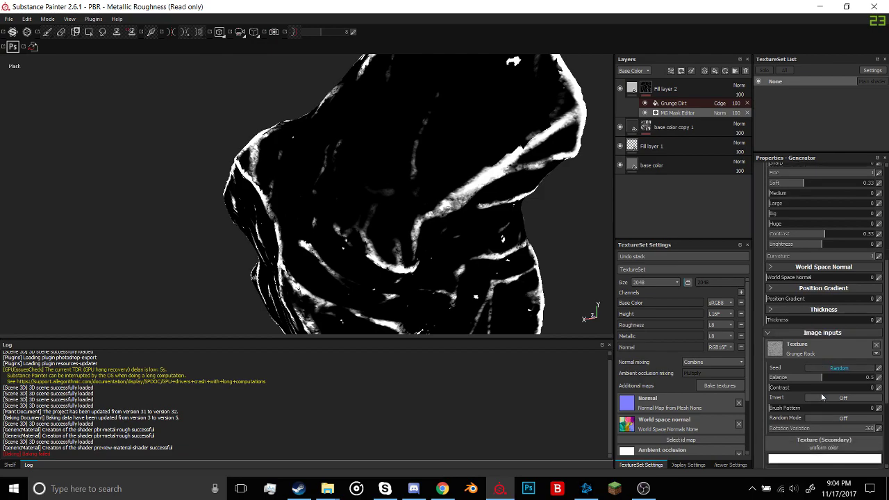
{"action": "mouse_move", "coordinate": [801, 353]}
{"action": "left_mouse_down"}
{"action": "mouse_move", "coordinate": [842, 351]}
{"action": "mouse_move", "coordinate": [789, 350]}
{"action": "left_mouse_up"}
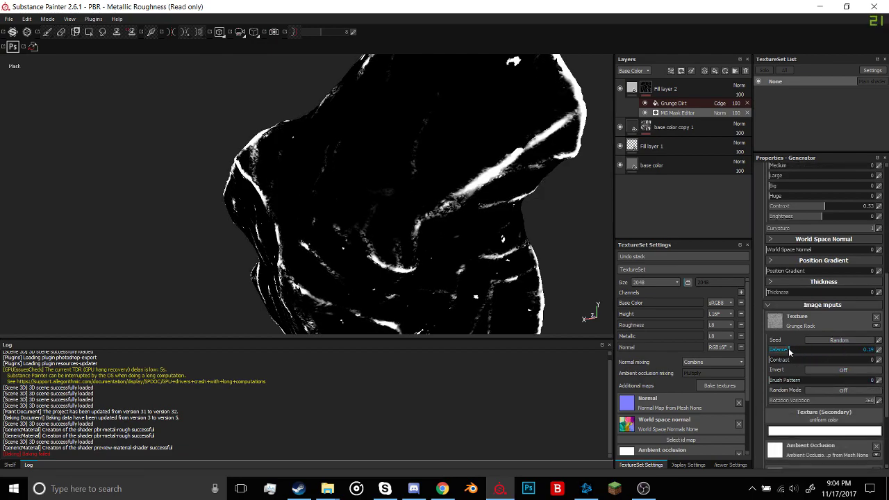
{"action": "left_click_drag", "start_coordinate": [567, 243], "coordinate": [493, 254], "text": "alt"}
{"action": "scroll", "coordinate": [431, 271], "scroll_direction": "up", "scroll_amount": 3}
{"action": "scroll", "coordinate": [493, 253], "scroll_direction": "down", "scroll_amount": 3}
{"action": "scroll", "coordinate": [493, 254], "scroll_direction": "down", "scroll_amount": 1}
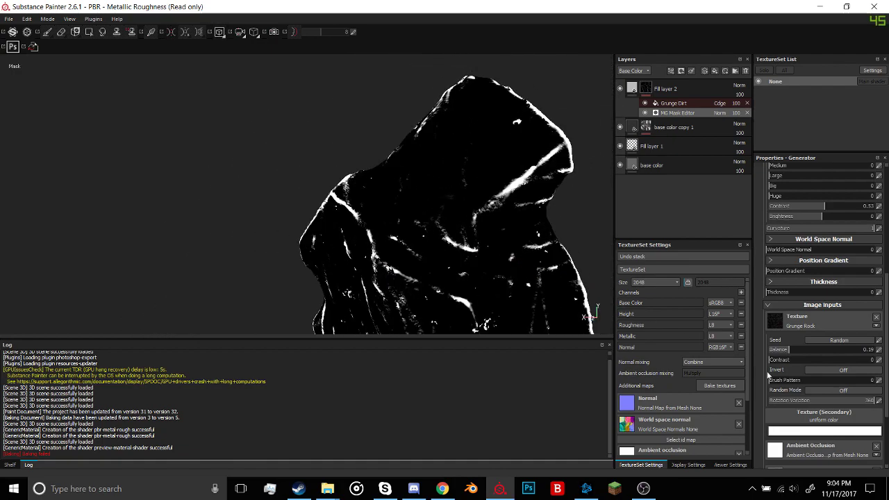
Turn on Random Mode for the Grunge Rock texture and switch back to the full material view of the rock.
{"action": "left_click", "coordinate": [833, 390]}
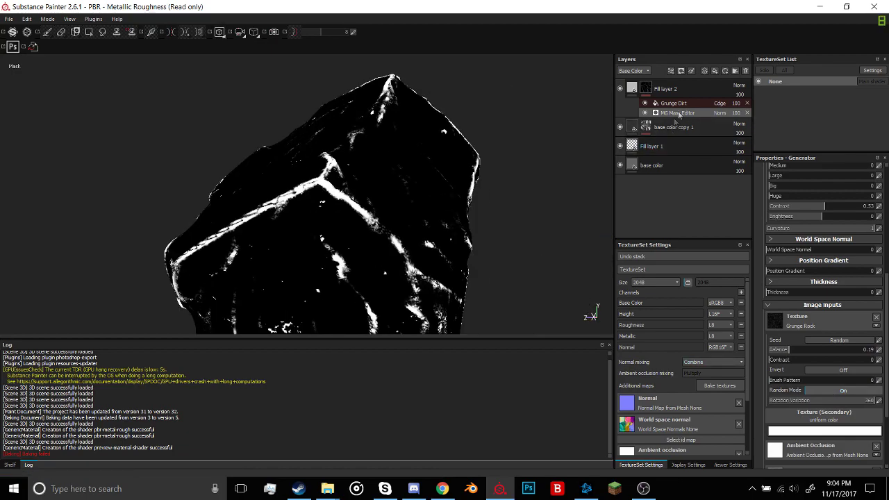
{"action": "left_click", "coordinate": [632, 88]}
{"action": "left_click_drag", "start_coordinate": [531, 201], "coordinate": [282, 266], "text": "alt"}
{"action": "scroll", "coordinate": [429, 262], "scroll_direction": "down", "scroll_amount": 5}
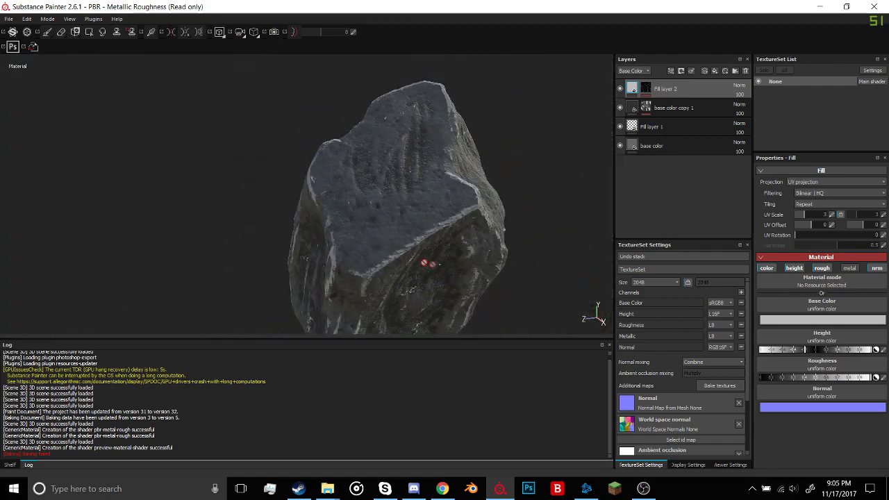
{"action": "left_click_drag", "start_coordinate": [428, 263], "coordinate": [308, 201], "text": "alt"}
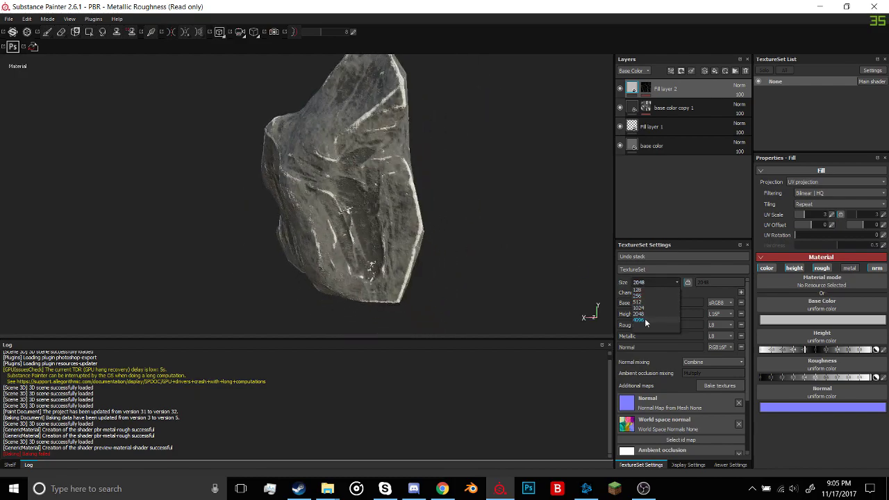
Raise the texture set size to 4096 and inspect the sharper result on the rock.
{"action": "left_click", "coordinate": [645, 318]}
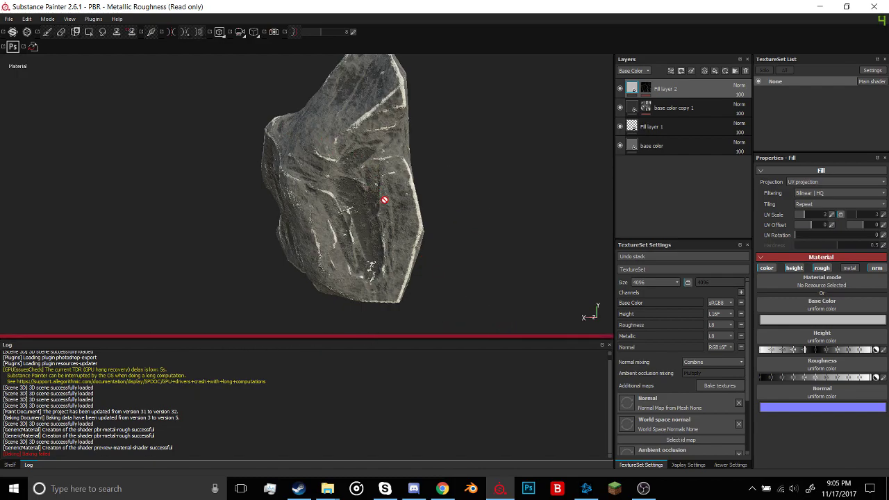
{"action": "mouse_move", "coordinate": [384, 201]}
{"action": "left_mouse_down", "text": "alt"}
{"action": "mouse_move", "coordinate": [488, 233]}
{"action": "mouse_move", "coordinate": [399, 172]}
{"action": "mouse_move", "coordinate": [416, 261]}
{"action": "mouse_move", "coordinate": [405, 224]}
{"action": "mouse_move", "coordinate": [459, 196]}
{"action": "mouse_move", "coordinate": [212, 227]}
{"action": "mouse_move", "coordinate": [337, 180]}
{"action": "mouse_move", "coordinate": [459, 185]}
{"action": "left_mouse_up", "text": "alt"}
{"action": "scroll", "coordinate": [403, 222], "scroll_direction": "up", "scroll_amount": 5}
{"action": "scroll", "coordinate": [212, 227], "scroll_direction": "down", "scroll_amount": 3}
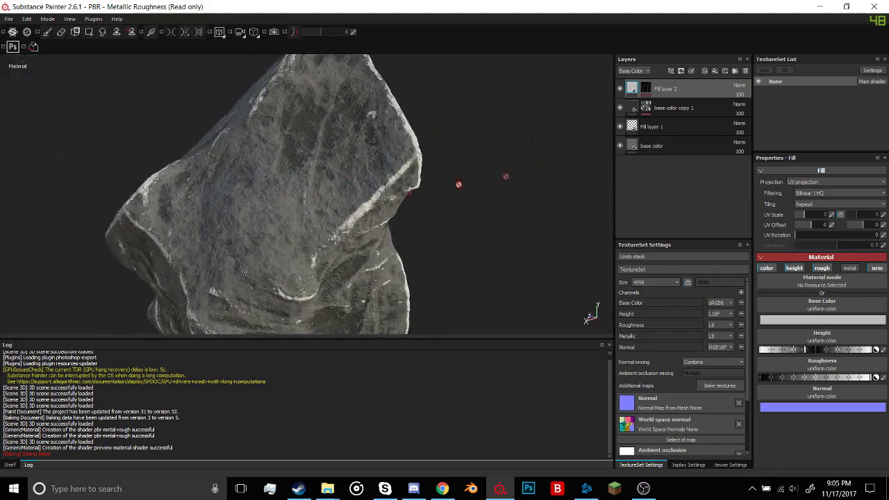
Switch the fill of the base color copy 1 layer to tri-planar projection.
{"action": "left_click", "coordinate": [647, 108]}
{"action": "left_click", "coordinate": [646, 108]}
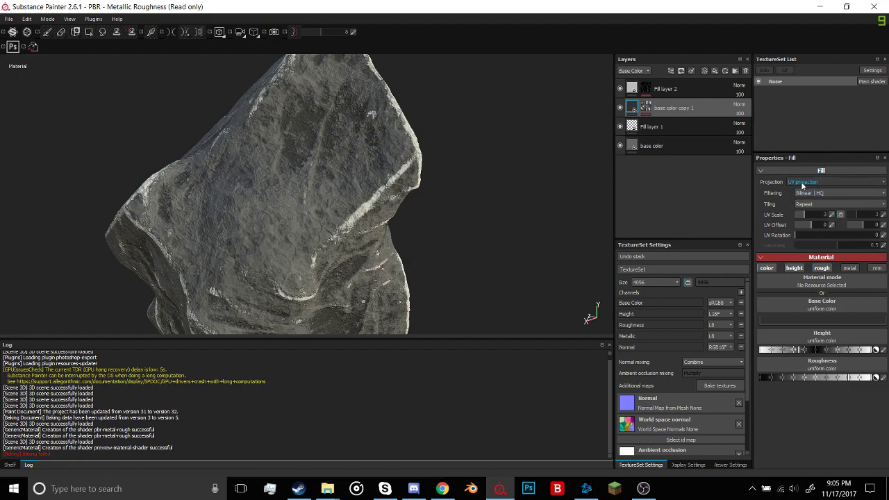
{"action": "left_click", "coordinate": [803, 183]}
{"action": "left_click", "coordinate": [816, 194]}
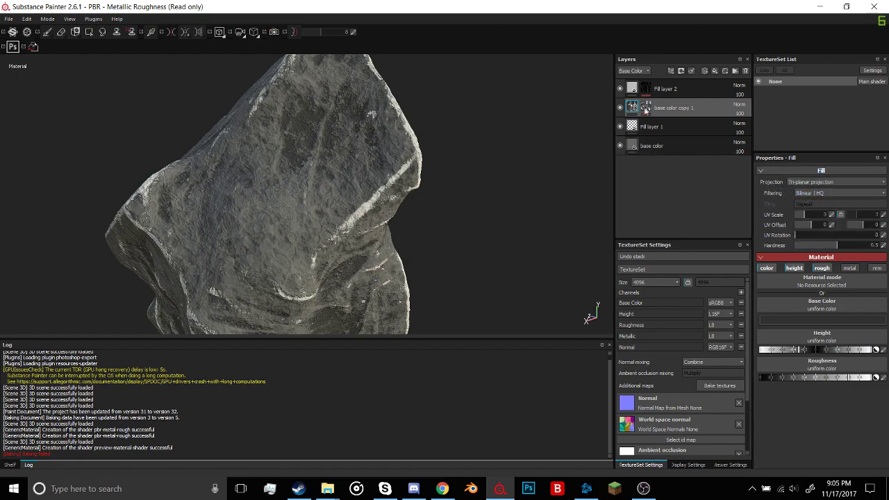
Switch the Dirt 1 fill in base color copy 1's mask to tri-planar projection and check the rock all around.
{"action": "left_click", "coordinate": [647, 108]}
{"action": "left_click", "coordinate": [689, 121]}
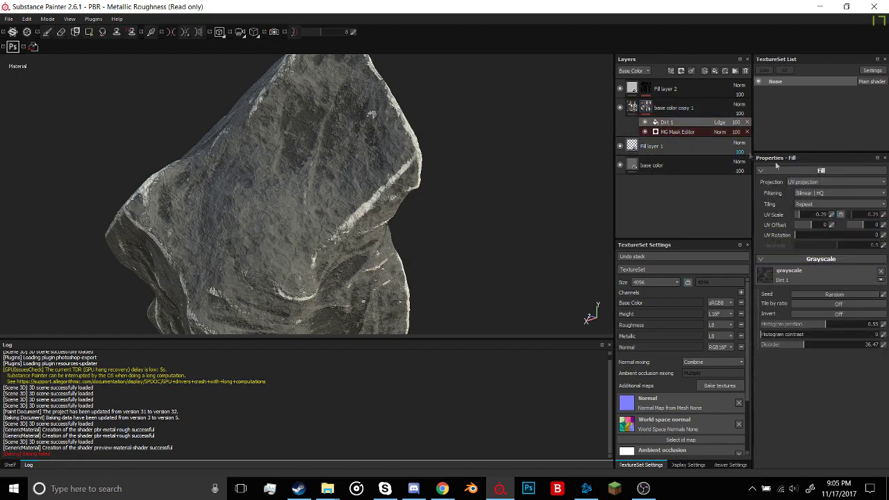
{"action": "left_click", "coordinate": [803, 182]}
{"action": "left_click", "coordinate": [816, 195]}
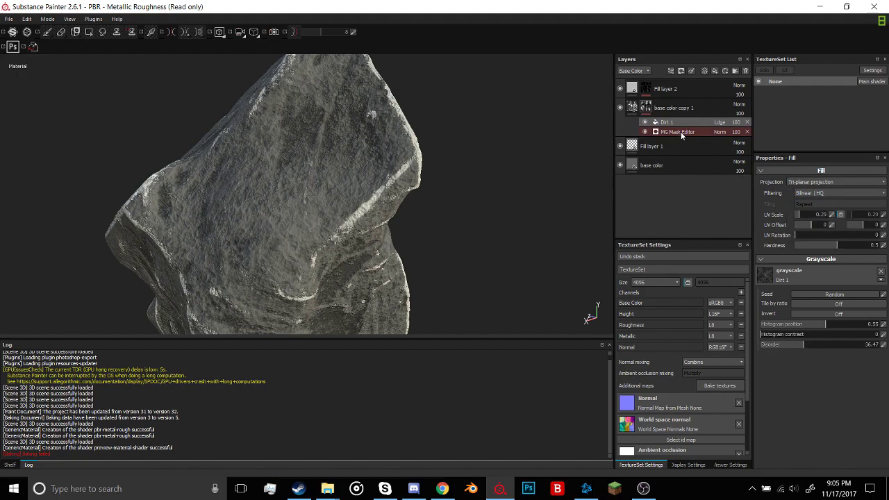
{"action": "left_click_drag", "start_coordinate": [350, 172], "coordinate": [441, 179], "text": "alt"}
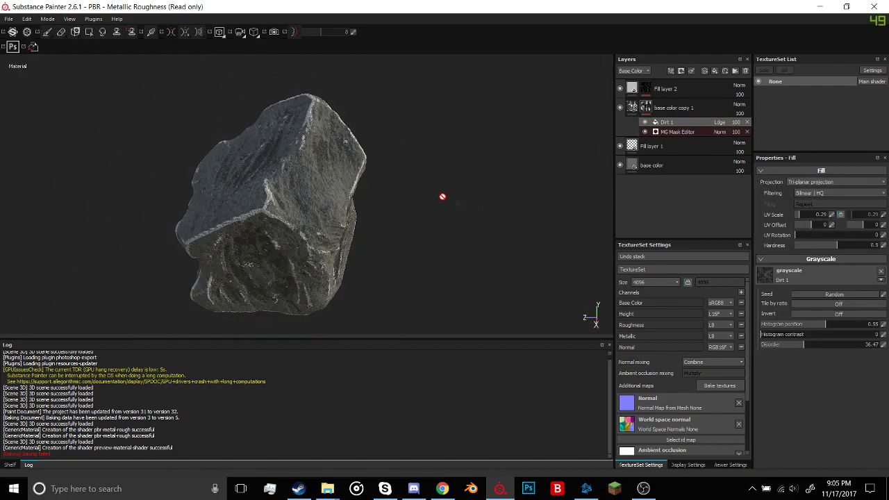
{"action": "left_click_drag", "start_coordinate": [443, 196], "coordinate": [377, 156], "text": "alt"}
{"action": "right_click_drag", "start_coordinate": [378, 156], "coordinate": [473, 156], "text": "alt"}
{"action": "left_click_drag", "start_coordinate": [472, 156], "coordinate": [586, 141], "text": "alt"}
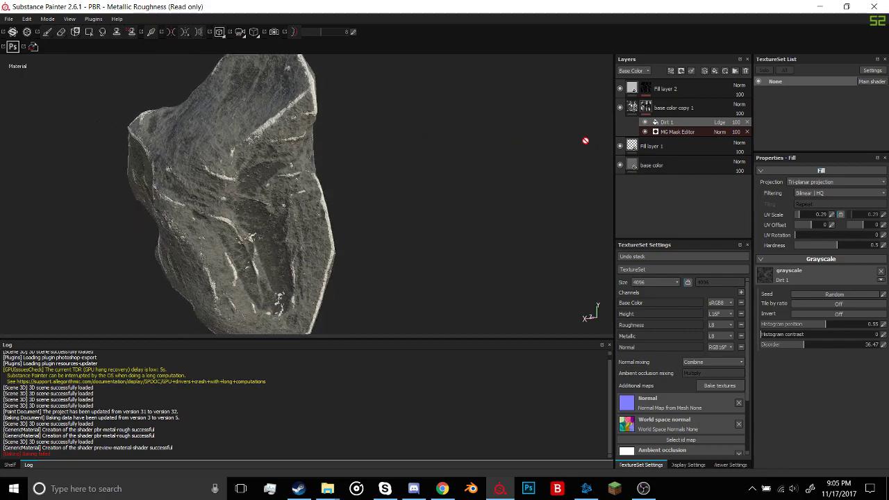
Open the mask generator of the base color copy 1 layer and inspect the dirt coverage all around the rock.
{"action": "left_click", "coordinate": [692, 131]}
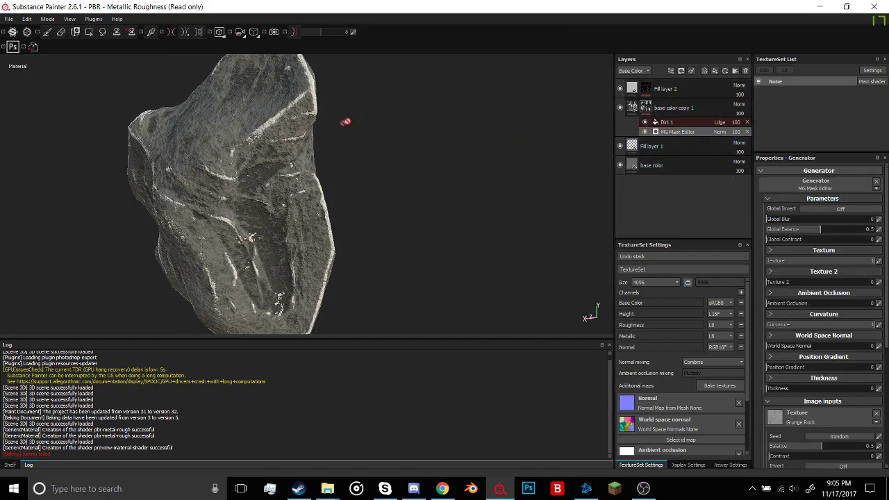
{"action": "left_click_drag", "start_coordinate": [345, 122], "coordinate": [528, 165], "text": "alt"}
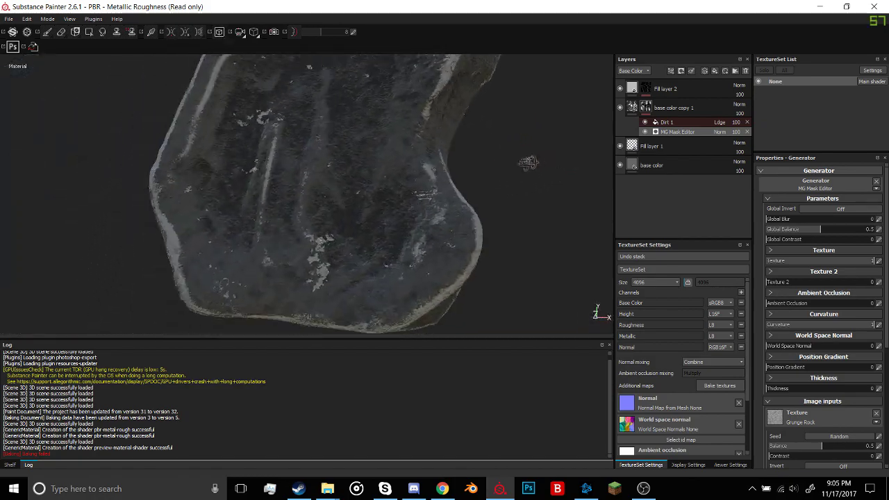
{"action": "right_click_drag", "start_coordinate": [528, 165], "coordinate": [226, 198], "text": "alt"}
{"action": "left_click_drag", "start_coordinate": [227, 197], "coordinate": [181, 184], "text": "alt"}
{"action": "right_click_drag", "start_coordinate": [181, 184], "coordinate": [226, 183], "text": "alt"}
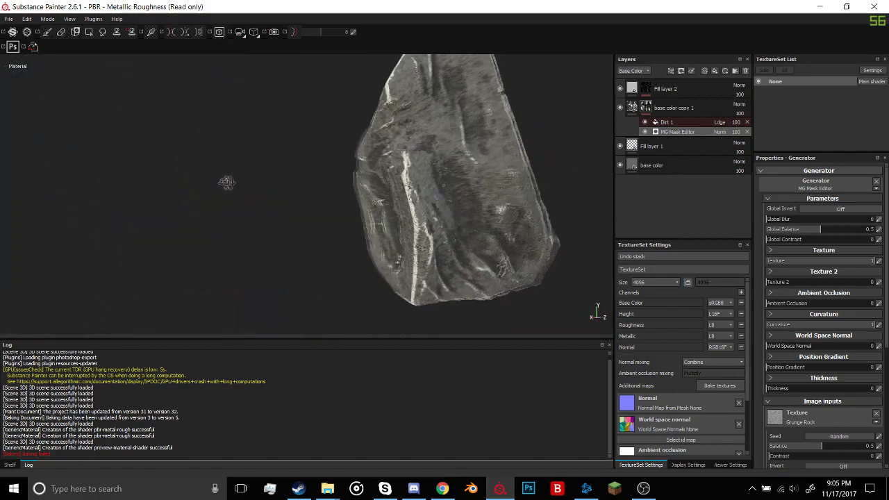
{"action": "middle_click_drag", "start_coordinate": [226, 182], "coordinate": [367, 199], "text": "alt"}
{"action": "left_click_drag", "start_coordinate": [368, 199], "coordinate": [514, 227], "text": "alt"}
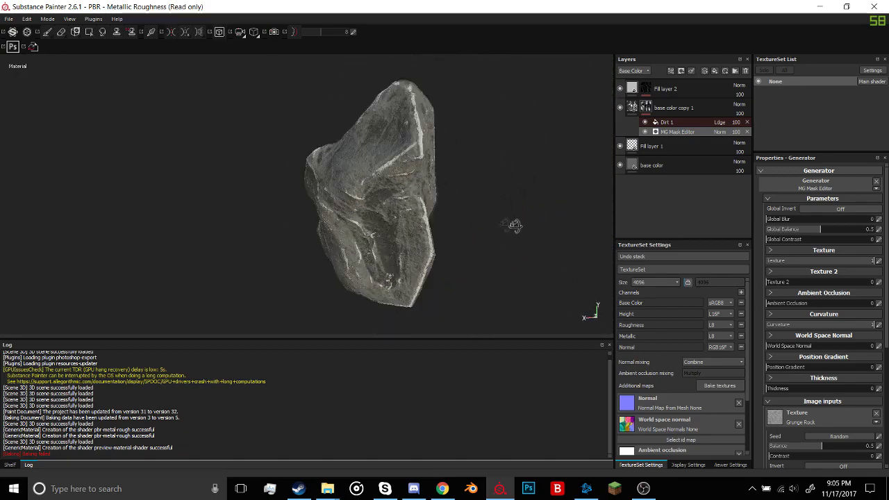
Open Fill layer 2's mask generator and examine the light edge wear close up and from all sides of the rock.
{"action": "left_click", "coordinate": [646, 89]}
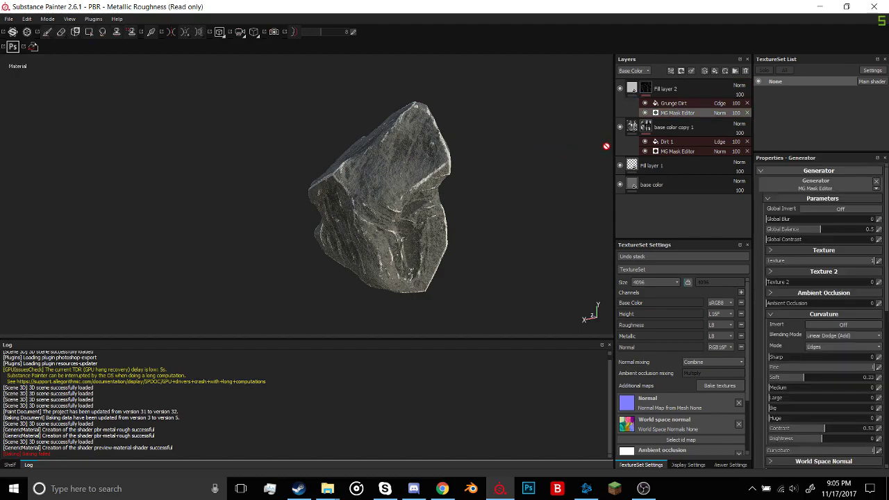
{"action": "left_click_drag", "start_coordinate": [369, 166], "coordinate": [359, 183], "text": "alt"}
{"action": "scroll", "coordinate": [359, 184], "scroll_direction": "up", "scroll_amount": 6}
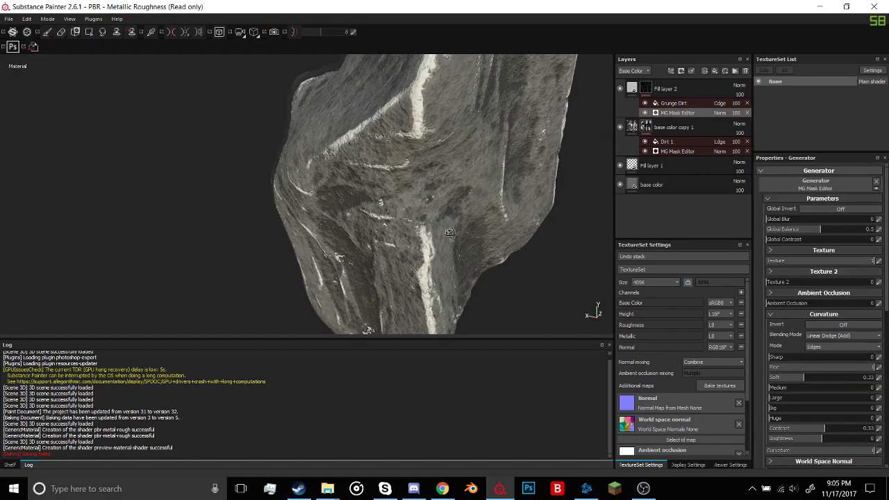
{"action": "scroll", "coordinate": [475, 150], "scroll_direction": "down", "scroll_amount": 4}
{"action": "middle_click_drag", "start_coordinate": [475, 149], "coordinate": [454, 232], "text": "alt"}
{"action": "scroll", "coordinate": [454, 232], "scroll_direction": "up", "scroll_amount": 3}
{"action": "left_click_drag", "start_coordinate": [454, 232], "coordinate": [309, 217], "text": "alt"}
{"action": "middle_click_drag", "start_coordinate": [455, 243], "coordinate": [329, 185], "text": "alt"}
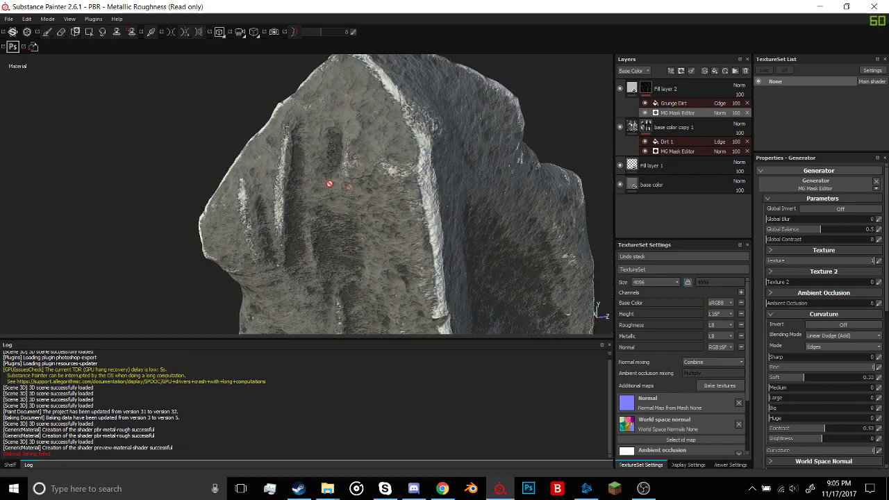
{"action": "scroll", "coordinate": [330, 185], "scroll_direction": "up", "scroll_amount": 2}
{"action": "left_click_drag", "start_coordinate": [330, 185], "coordinate": [390, 100], "text": "alt"}
{"action": "scroll", "coordinate": [390, 101], "scroll_direction": "down", "scroll_amount": 5}
{"action": "middle_click_drag", "start_coordinate": [452, 230], "coordinate": [435, 192], "text": "alt"}
{"action": "left_click_drag", "start_coordinate": [435, 192], "coordinate": [514, 155], "text": "alt"}
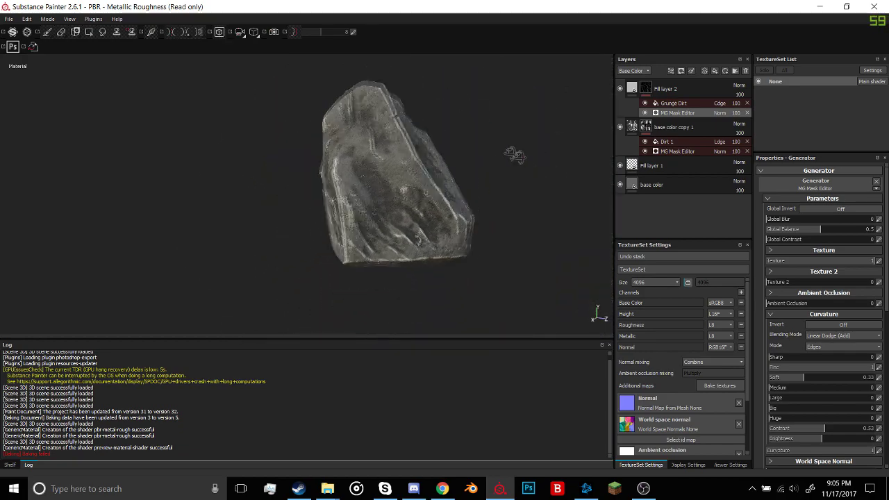
{"action": "middle_click_drag", "start_coordinate": [515, 155], "coordinate": [506, 162], "text": "alt"}
{"action": "scroll", "coordinate": [505, 163], "scroll_direction": "up", "scroll_amount": 2}
{"action": "left_click_drag", "start_coordinate": [506, 163], "coordinate": [496, 229], "text": "alt"}
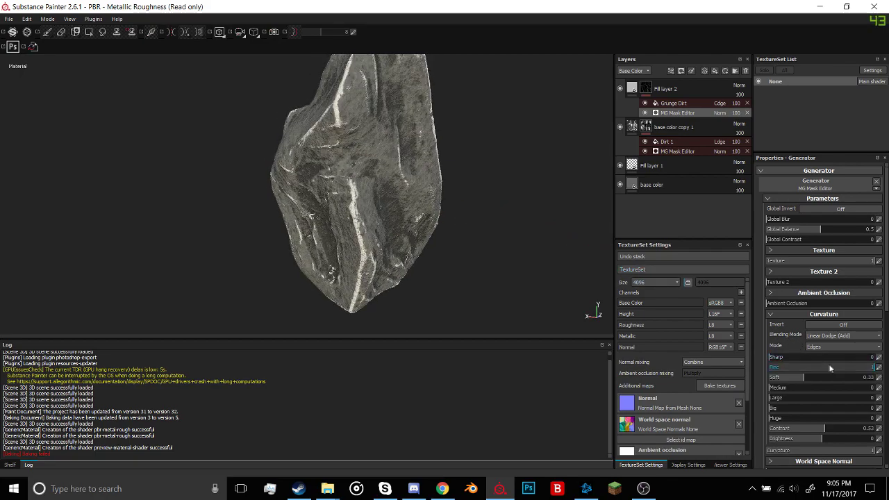
Try weaker curvature edges in Fill layer 2's mask generator with Fine at 0.41 and Sharp at 0.54.
{"action": "left_click", "coordinate": [797, 369]}
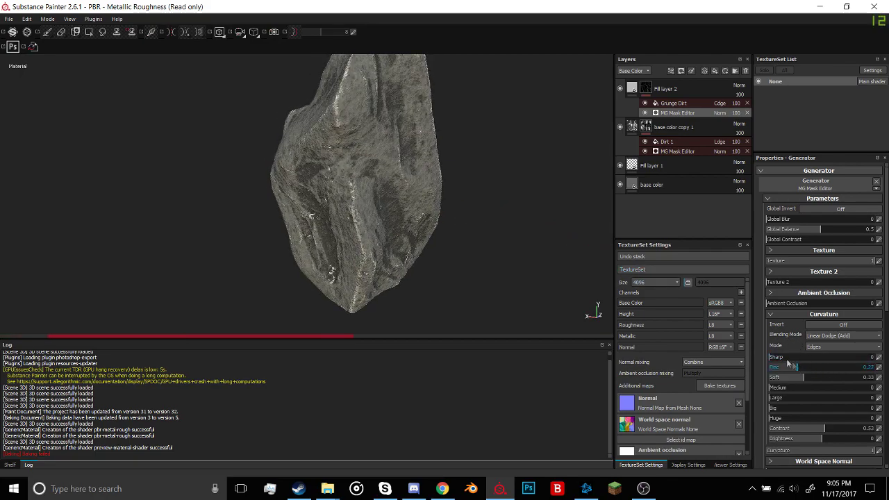
{"action": "left_click_drag", "start_coordinate": [491, 215], "coordinate": [444, 201], "text": "alt"}
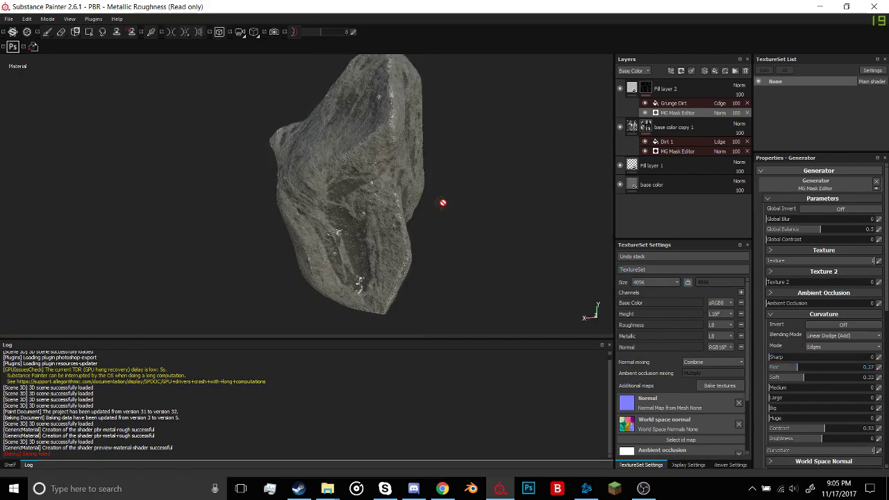
{"action": "left_click_drag", "start_coordinate": [821, 369], "coordinate": [812, 374]}
{"action": "left_click", "coordinate": [807, 357]}
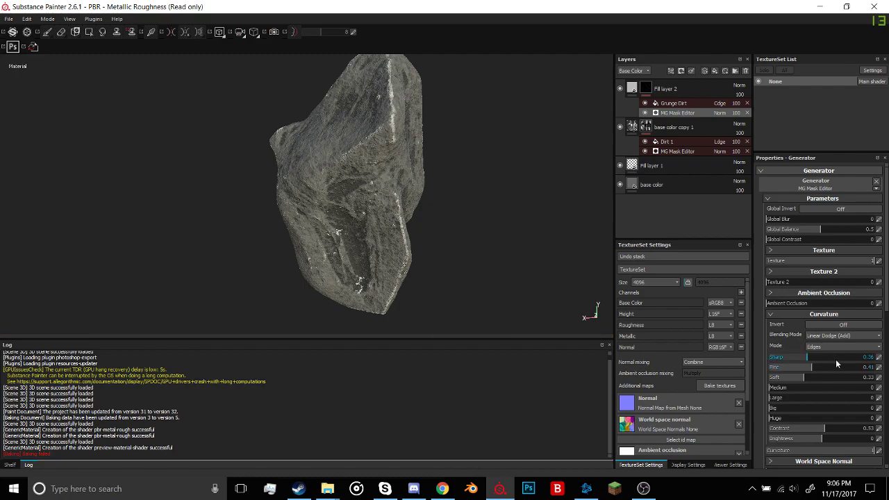
{"action": "left_click_drag", "start_coordinate": [868, 365], "coordinate": [880, 365]}
{"action": "left_click_drag", "start_coordinate": [448, 208], "coordinate": [542, 209], "text": "alt"}
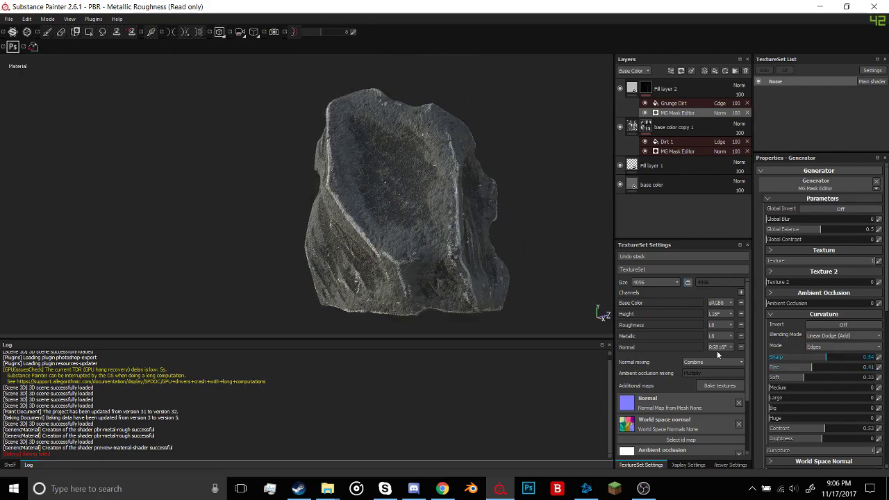
Set Fill layer 2's curvature mask to Sharp 0, Fine 0.63, Soft 0.22 and Contrast 0.24 for subtler edge wear.
{"action": "left_click_drag", "start_coordinate": [718, 351], "coordinate": [716, 350]}
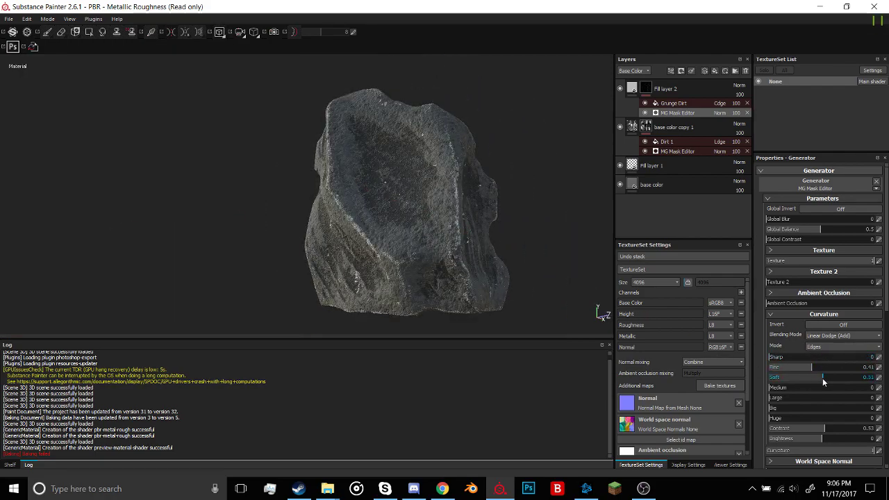
{"action": "left_click_drag", "start_coordinate": [828, 380], "coordinate": [830, 380]}
{"action": "left_click_drag", "start_coordinate": [562, 238], "coordinate": [521, 228], "text": "alt"}
{"action": "left_click_drag", "start_coordinate": [795, 378], "coordinate": [836, 371]}
{"action": "left_click_drag", "start_coordinate": [549, 261], "coordinate": [427, 218], "text": "alt"}
{"action": "middle_click_drag", "start_coordinate": [426, 218], "coordinate": [352, 220], "text": "alt"}
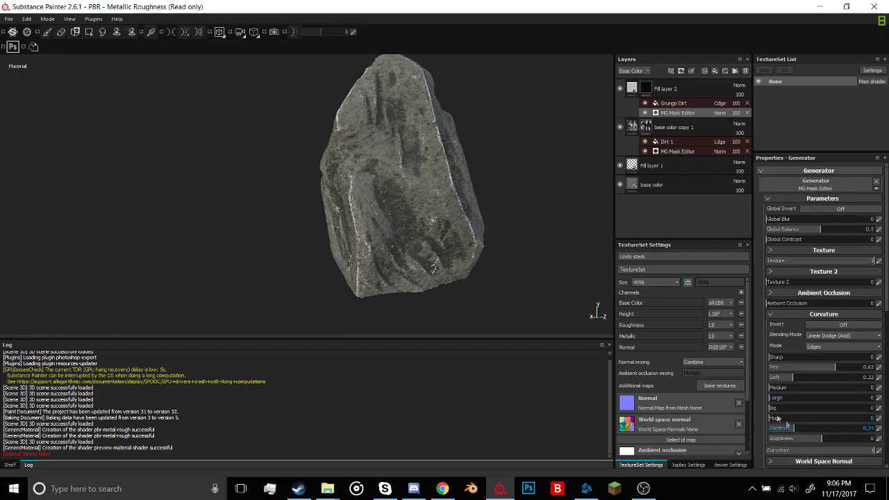
{"action": "left_click_drag", "start_coordinate": [477, 235], "coordinate": [526, 179], "text": "alt"}
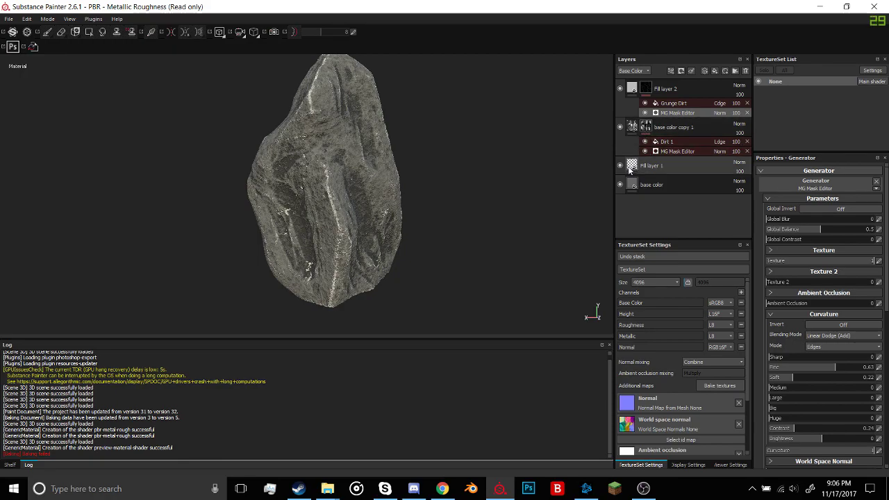
{"action": "left_click_drag", "start_coordinate": [412, 187], "coordinate": [353, 189], "text": "alt"}
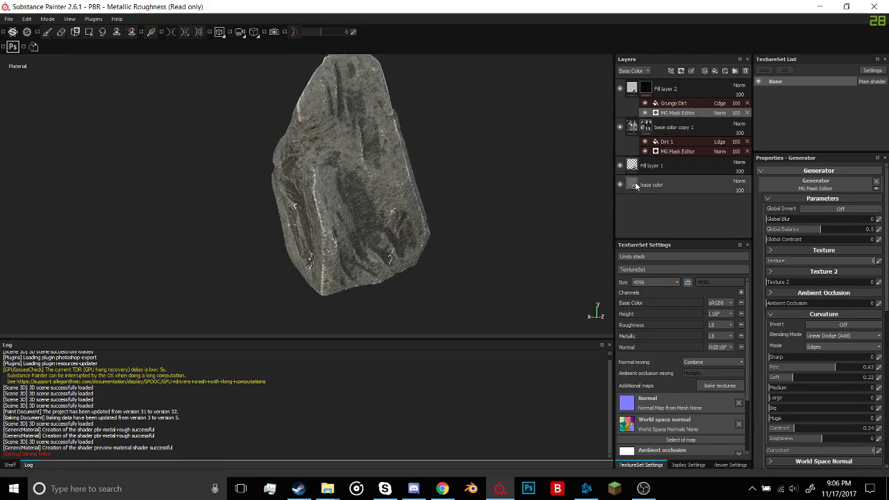
Tint the base color layer a warm brown with hue 0.098 and saturation 0.221.
{"action": "left_click", "coordinate": [637, 186]}
{"action": "left_click", "coordinate": [826, 325]}
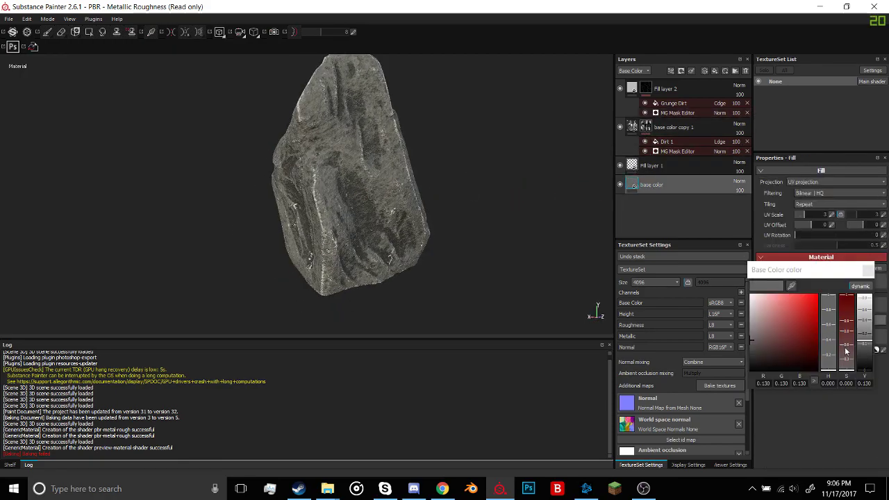
{"action": "left_click", "coordinate": [828, 366]}
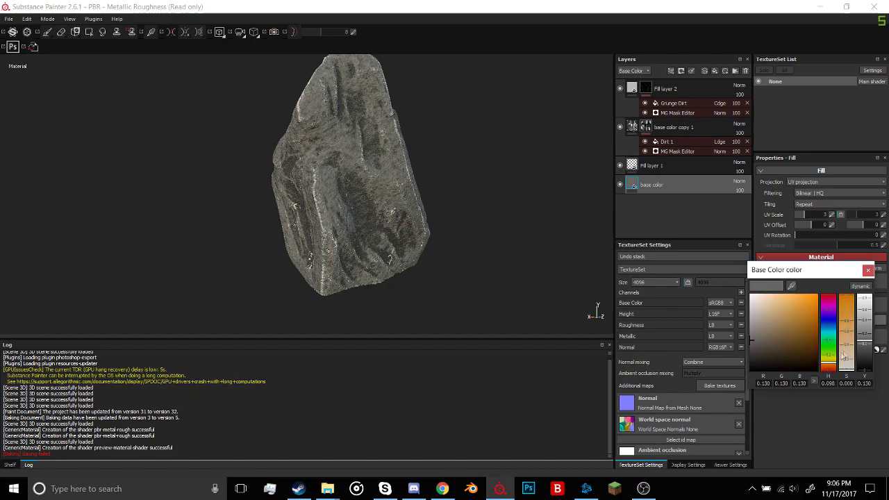
{"action": "left_click_drag", "start_coordinate": [846, 359], "coordinate": [846, 366]}
{"action": "left_click_drag", "start_coordinate": [445, 219], "coordinate": [278, 201], "text": "alt"}
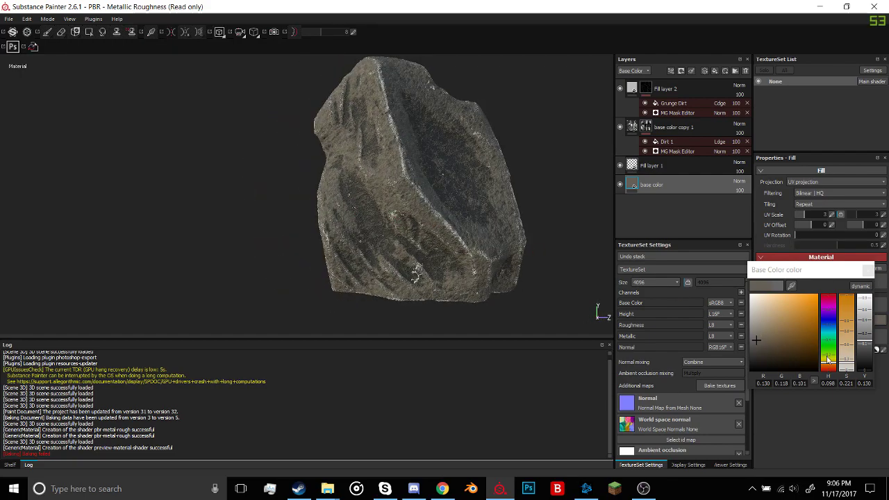
Try a bluish tint on the base color layer with hue 0.607, varying the saturation up to 0.257.
{"action": "left_click_drag", "start_coordinate": [831, 363], "coordinate": [836, 326]}
{"action": "left_click_drag", "start_coordinate": [493, 220], "coordinate": [548, 220], "text": "alt"}
{"action": "left_click_drag", "start_coordinate": [838, 362], "coordinate": [843, 379]}
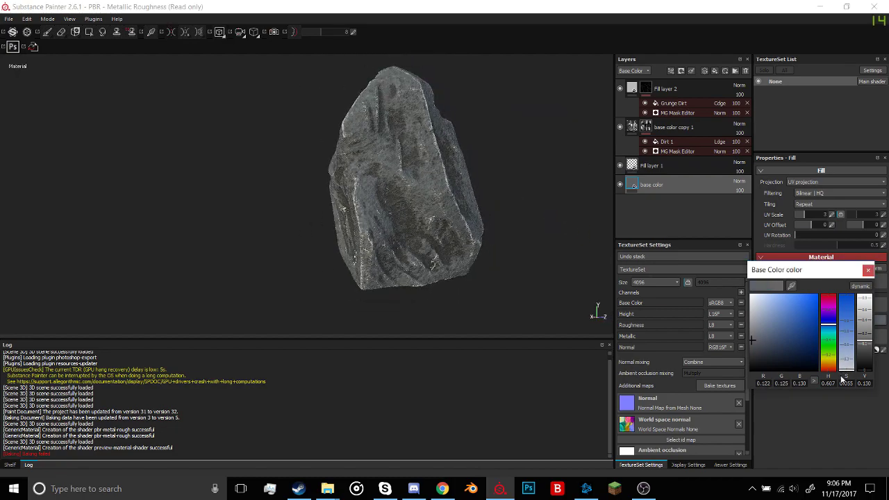
{"action": "left_click_drag", "start_coordinate": [476, 199], "coordinate": [431, 199], "text": "alt"}
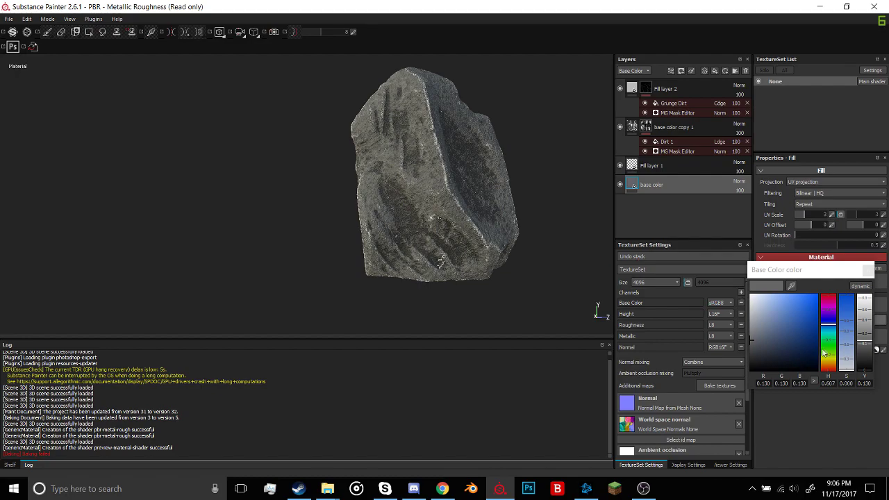
{"action": "left_click_drag", "start_coordinate": [849, 371], "coordinate": [850, 366]}
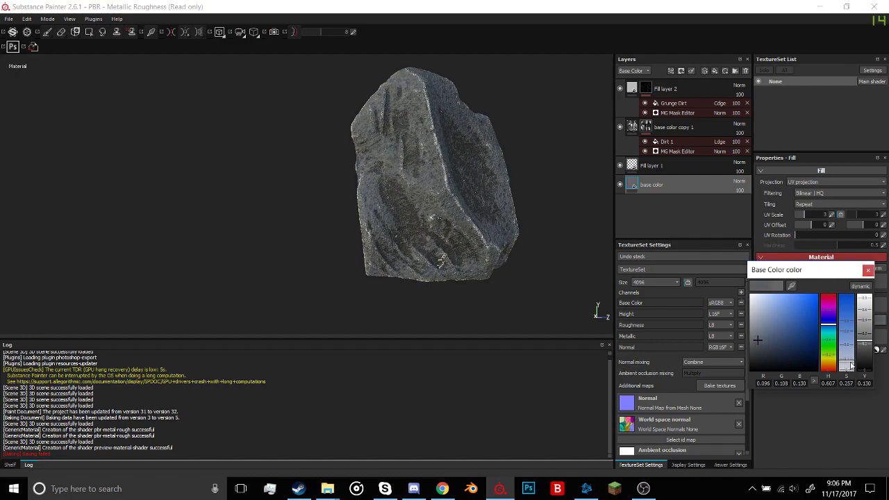
Give the base color layer a lighter warm brown with hue 0.092, saturation 0.197 and value 0.206.
{"action": "left_click_drag", "start_coordinate": [829, 357], "coordinate": [832, 367]}
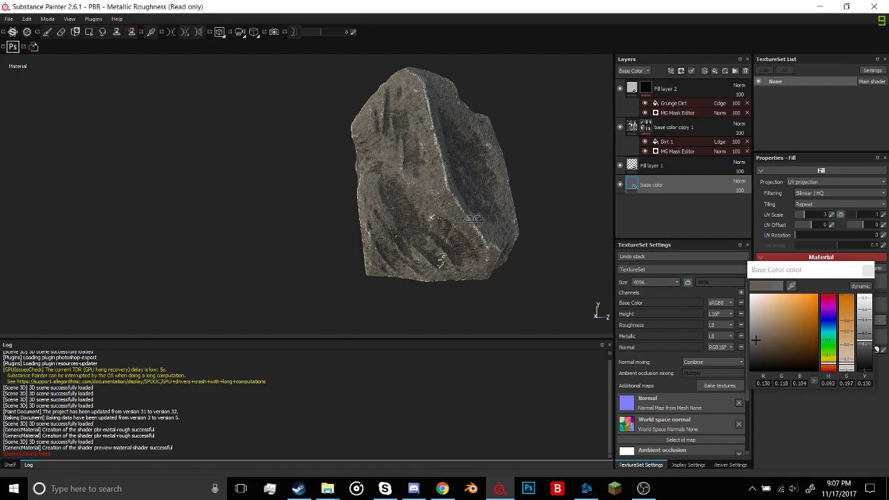
{"action": "left_click_drag", "start_coordinate": [476, 221], "coordinate": [511, 167], "text": "alt"}
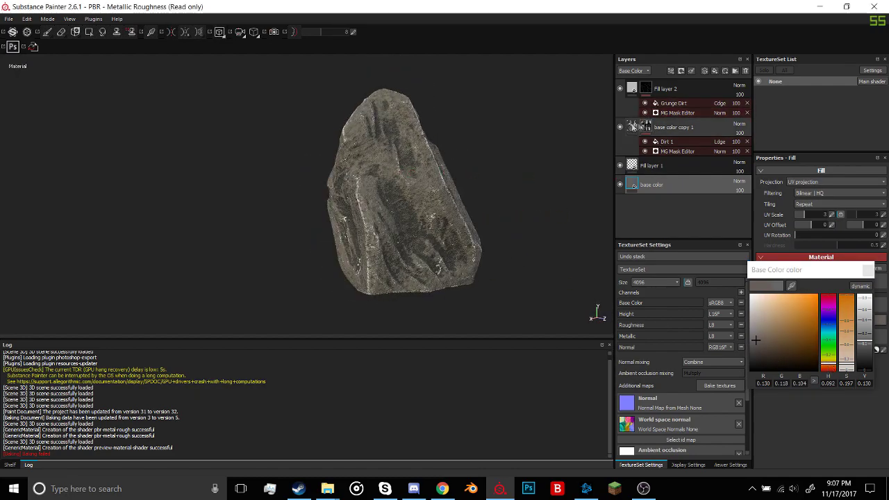
{"action": "left_click_drag", "start_coordinate": [438, 167], "coordinate": [506, 155], "text": "alt"}
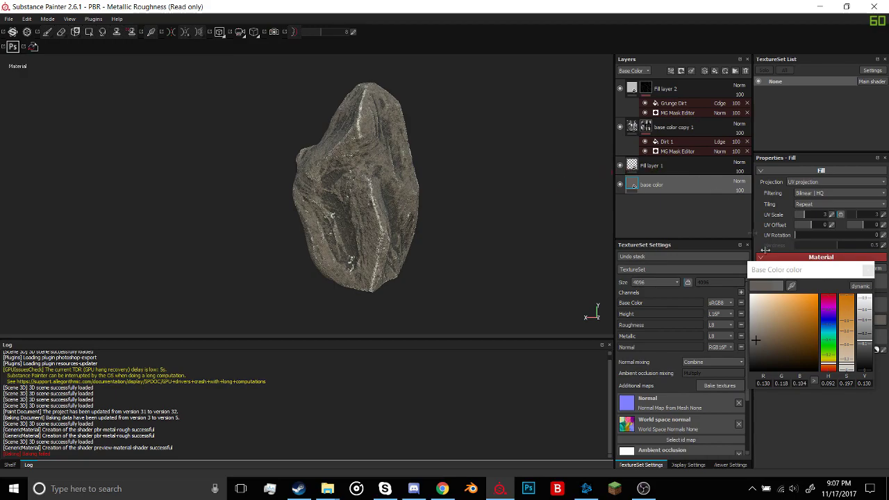
{"action": "left_click_drag", "start_coordinate": [847, 369], "coordinate": [867, 339]}
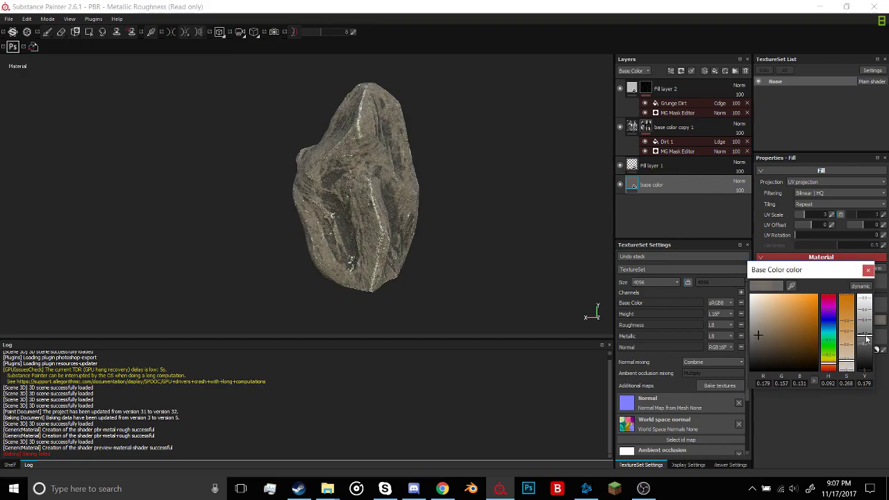
{"action": "left_click_drag", "start_coordinate": [372, 217], "coordinate": [531, 222], "text": "alt"}
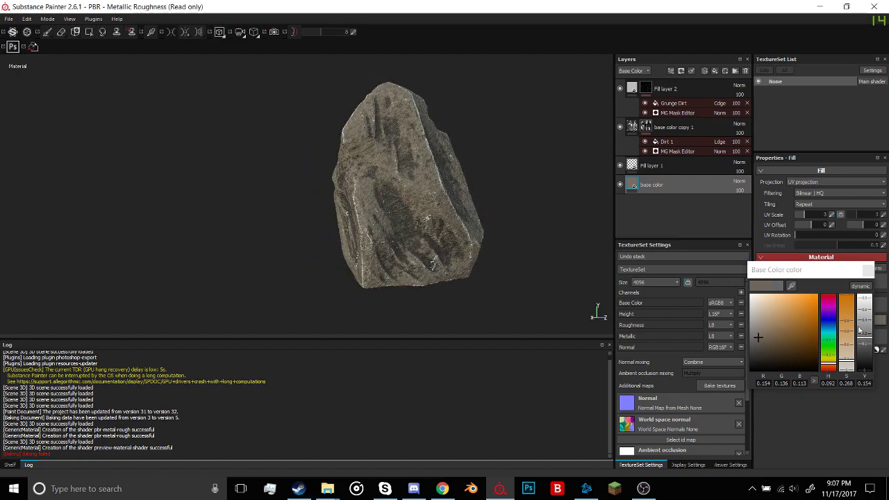
{"action": "mouse_move", "coordinate": [848, 358]}
{"action": "left_mouse_down"}
{"action": "mouse_move", "coordinate": [847, 369]}
{"action": "mouse_move", "coordinate": [869, 337]}
{"action": "left_mouse_up"}
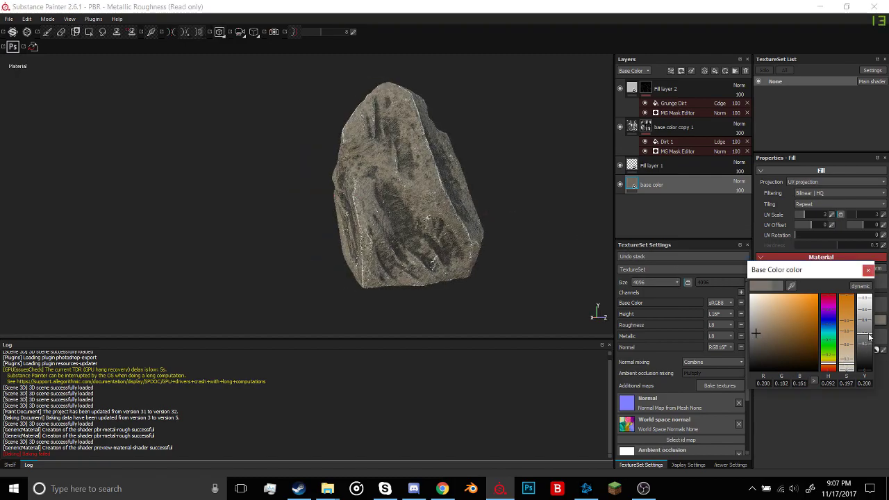
{"action": "left_click_drag", "start_coordinate": [400, 195], "coordinate": [494, 214], "text": "alt"}
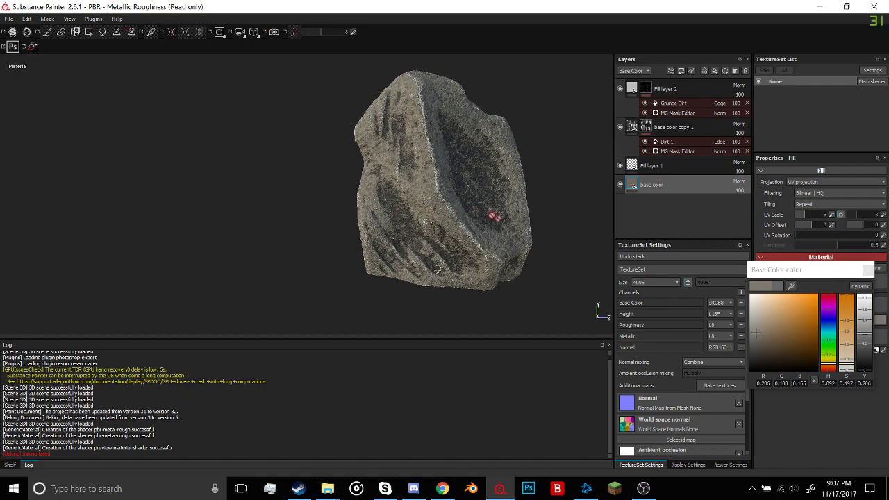
{"action": "scroll", "coordinate": [487, 214], "scroll_direction": "up", "scroll_amount": 3}
{"action": "left_click_drag", "start_coordinate": [418, 211], "coordinate": [334, 203], "text": "alt"}
Shift the base color layer towards a redder brown with hue 0.061 and saturation 0.268.
{"action": "left_click", "coordinate": [832, 363]}
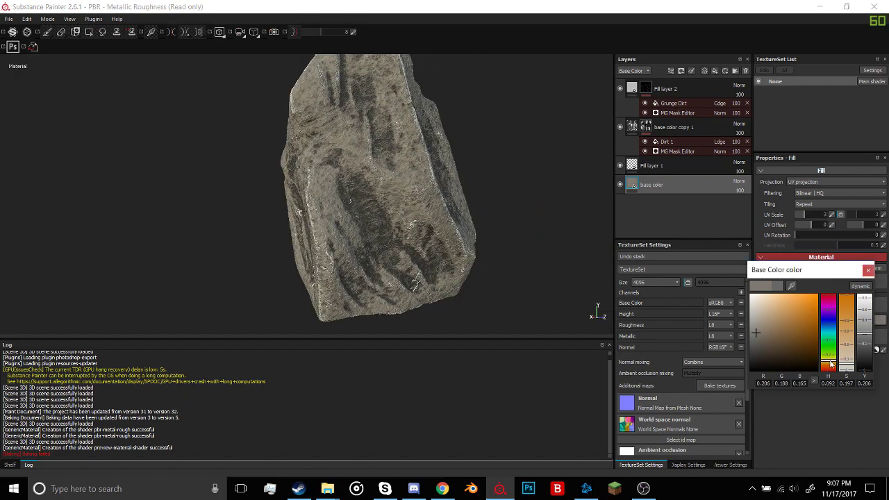
{"action": "left_click_drag", "start_coordinate": [489, 239], "coordinate": [548, 223], "text": "alt"}
{"action": "left_click", "coordinate": [833, 369]}
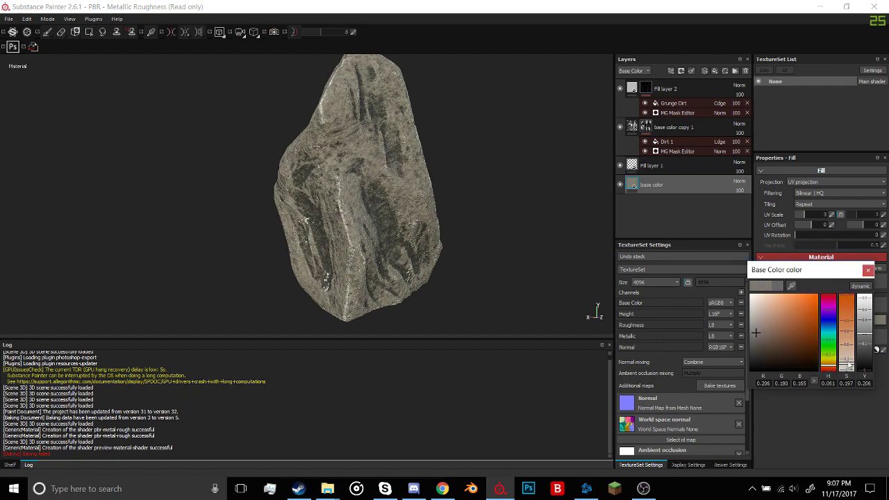
{"action": "left_click_drag", "start_coordinate": [515, 207], "coordinate": [485, 217], "text": "alt"}
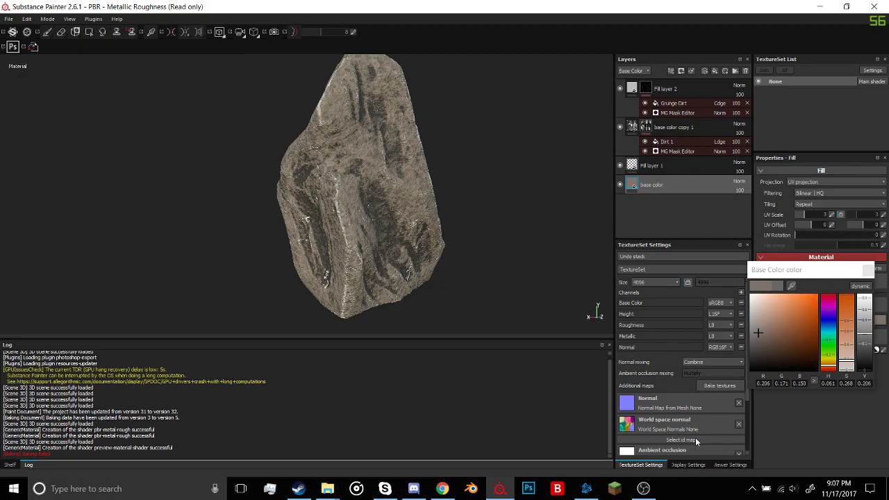
Show the environment panorama behind the rock with opacity 100 and blur 0, and check the rock against it.
{"action": "left_click", "coordinate": [689, 465]}
{"action": "left_click", "coordinate": [727, 465]}
{"action": "left_click_drag", "start_coordinate": [651, 282], "coordinate": [739, 286]}
{"action": "left_click_drag", "start_coordinate": [657, 312], "coordinate": [623, 312]}
{"action": "left_click_drag", "start_coordinate": [335, 242], "coordinate": [431, 213], "text": "alt"}
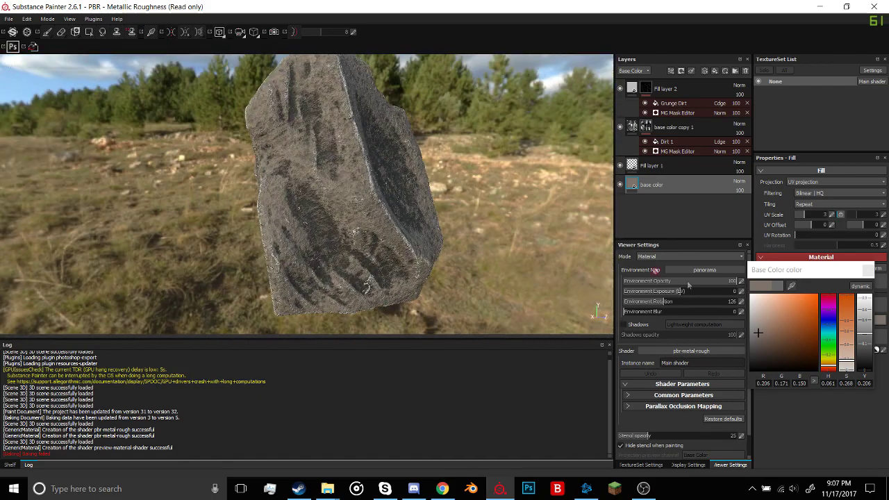
Set the base color layer's saturation to 0.159.
{"action": "left_click", "coordinate": [847, 368]}
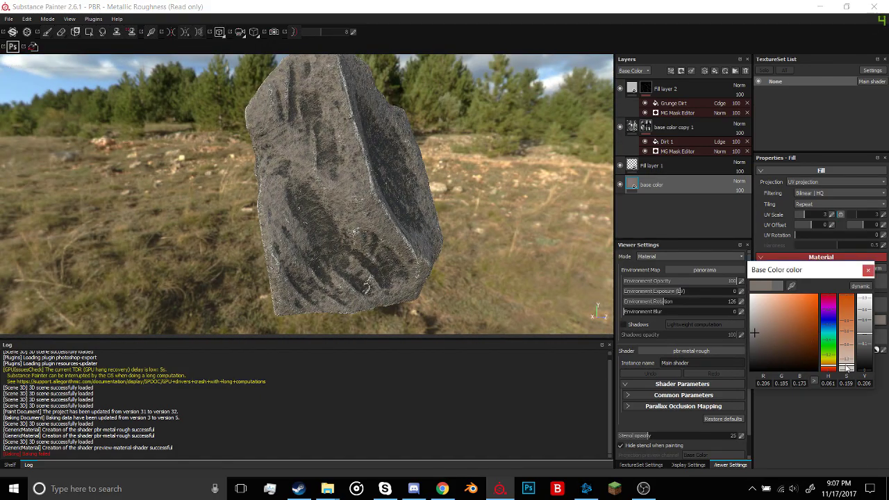
Set the base color layer's color to a yellower brown with hue 0.086 and saturation 0.221.
{"action": "left_click_drag", "start_coordinate": [847, 368], "coordinate": [843, 378]}
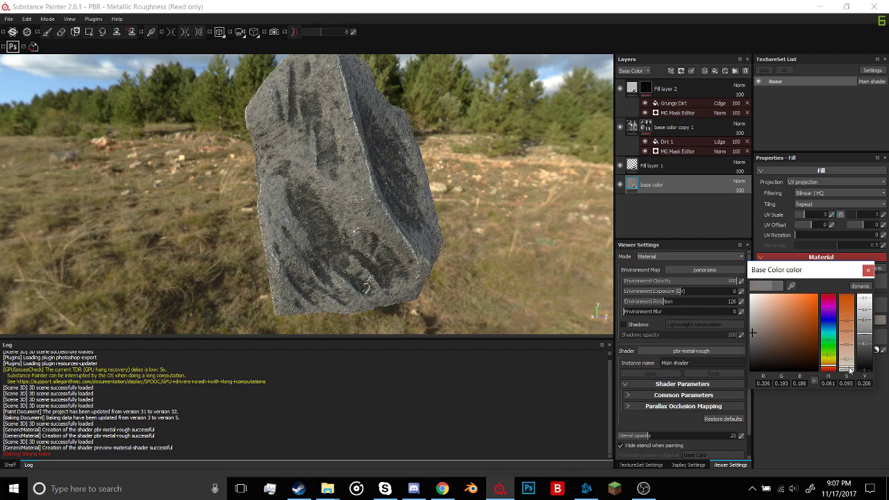
{"action": "left_click_drag", "start_coordinate": [836, 365], "coordinate": [832, 368]}
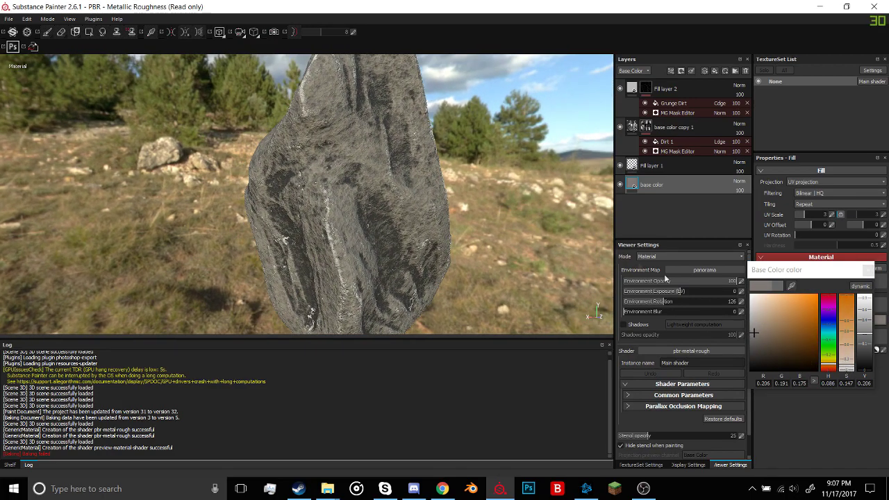
{"action": "left_click_drag", "start_coordinate": [843, 368], "coordinate": [847, 366]}
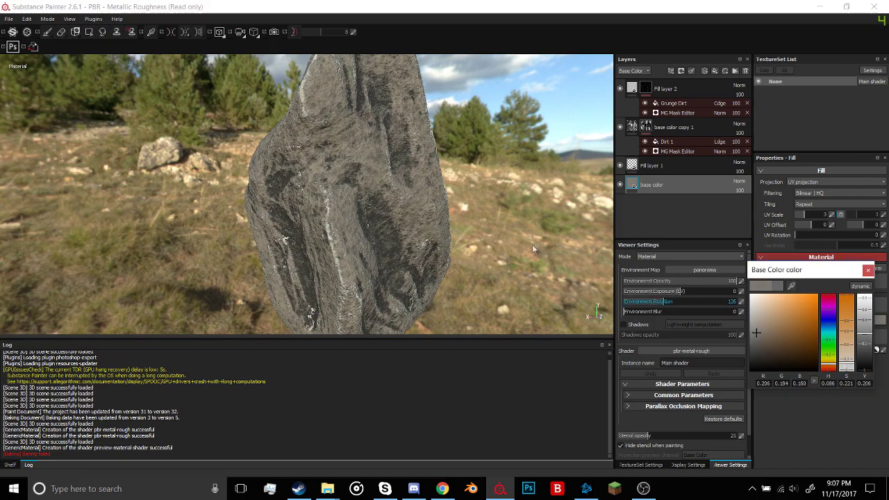
{"action": "left_click_drag", "start_coordinate": [534, 248], "coordinate": [600, 142], "text": "alt"}
{"action": "scroll", "coordinate": [272, 214], "scroll_direction": "down", "scroll_amount": 3}
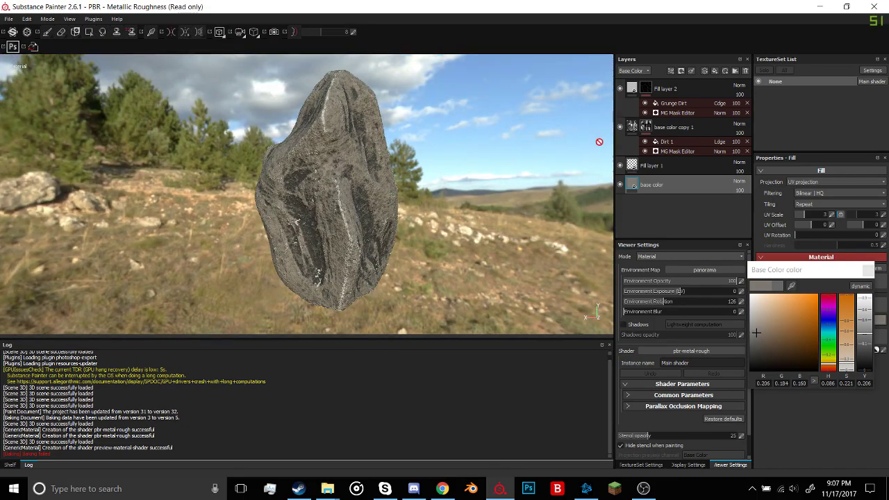
Give the base color copy 1 layer a dark brown with hue 0.061, saturation 0.358 and value 0.051.
{"action": "left_click", "coordinate": [671, 127]}
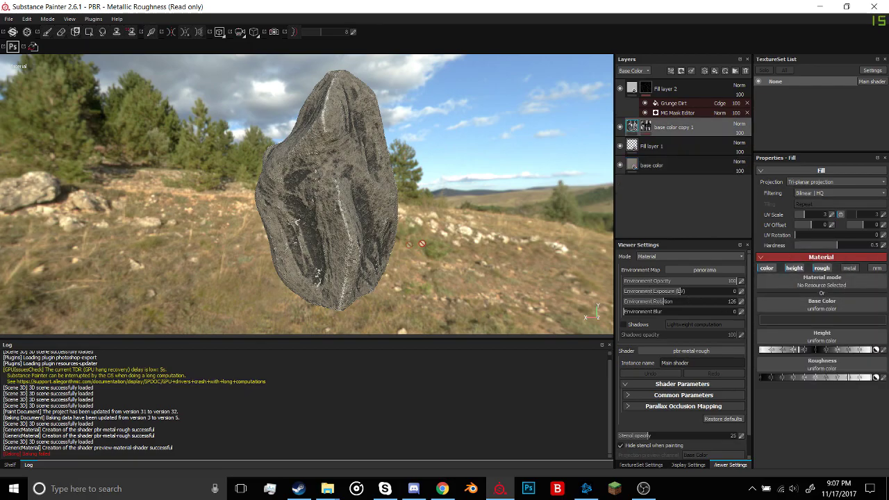
{"action": "left_click_drag", "start_coordinate": [422, 243], "coordinate": [446, 262], "text": "alt"}
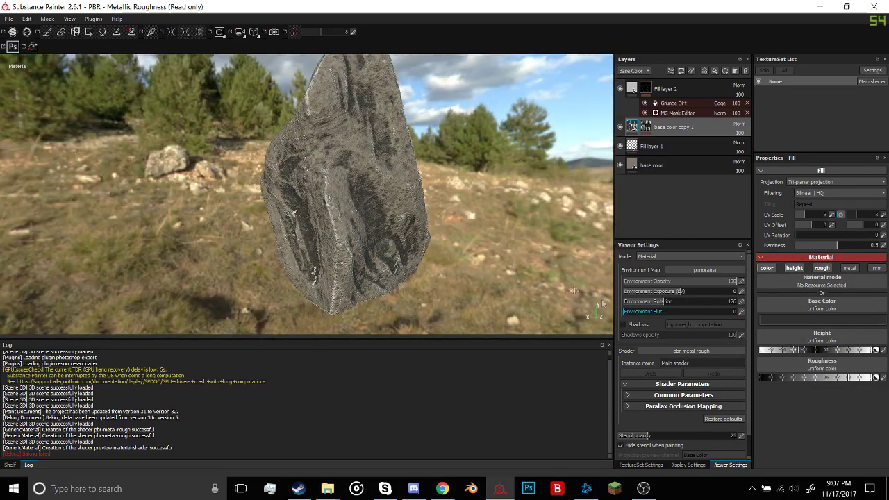
{"action": "left_click_drag", "start_coordinate": [603, 303], "coordinate": [392, 212], "text": "alt"}
{"action": "middle_click_drag", "start_coordinate": [462, 219], "coordinate": [466, 235], "text": "alt"}
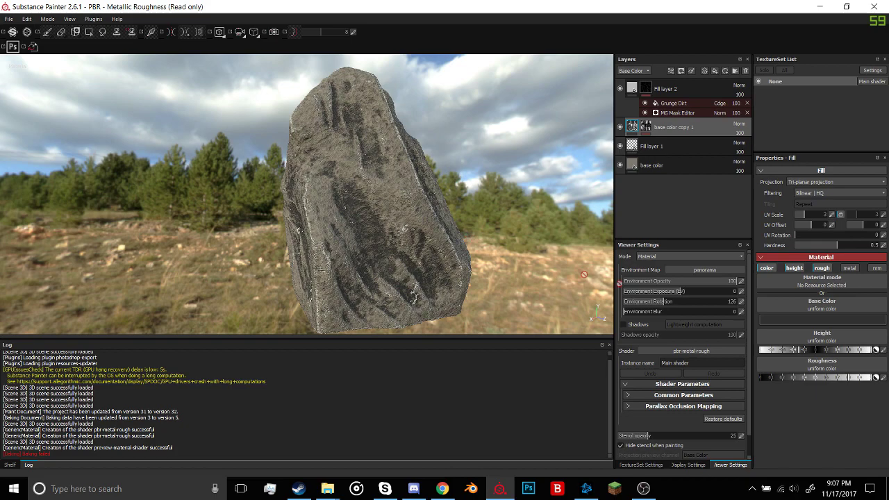
{"action": "left_click", "coordinate": [818, 319]}
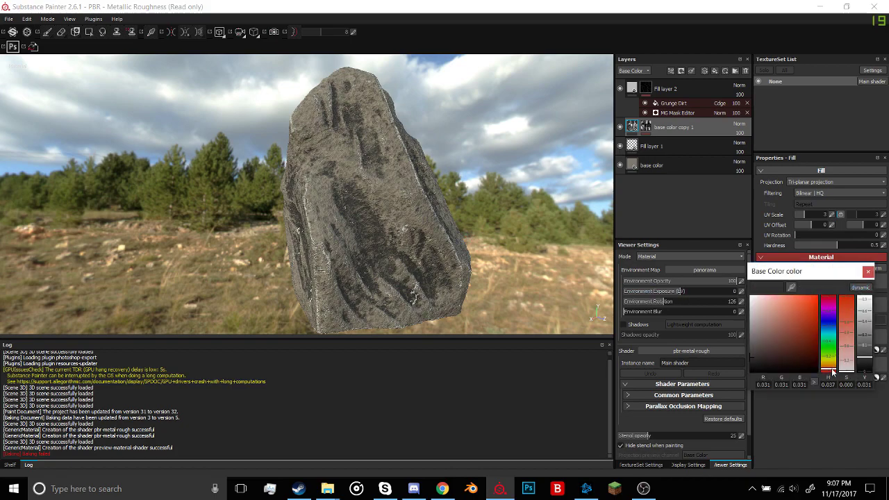
{"action": "left_click_drag", "start_coordinate": [833, 371], "coordinate": [835, 370]}
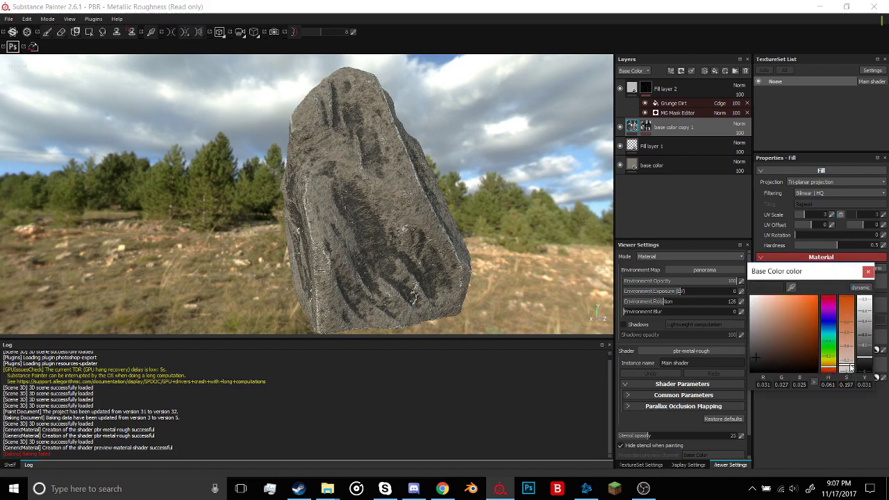
{"action": "left_click_drag", "start_coordinate": [449, 232], "coordinate": [590, 215], "text": "alt"}
{"action": "left_click_drag", "start_coordinate": [868, 368], "coordinate": [871, 357]}
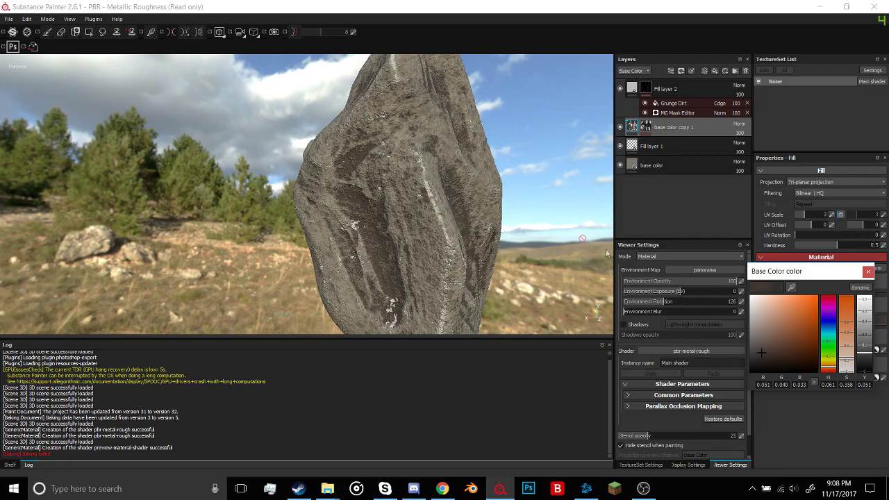
Examine the rock's surfaces and dark cavities up close and from all sides against the panorama.
{"action": "left_click_drag", "start_coordinate": [556, 240], "coordinate": [426, 231], "text": "alt"}
{"action": "middle_click_drag", "start_coordinate": [426, 231], "coordinate": [450, 231], "text": "alt"}
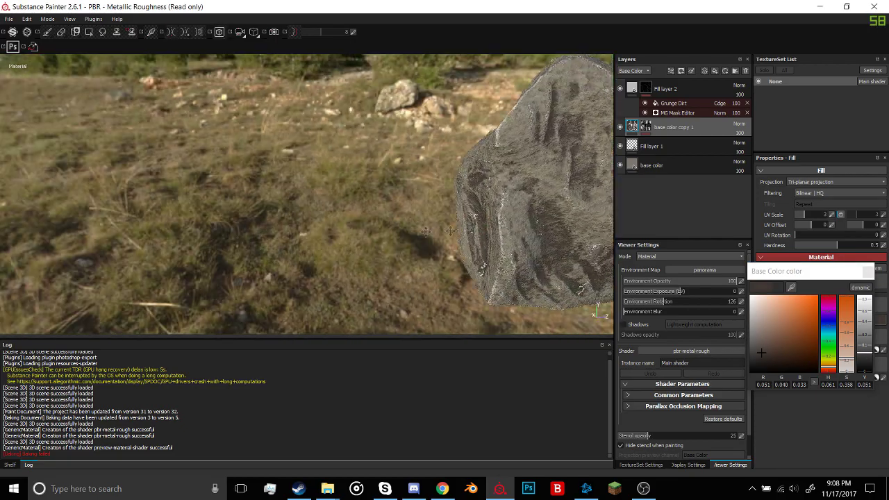
{"action": "left_click_drag", "start_coordinate": [426, 230], "coordinate": [445, 170], "text": "alt"}
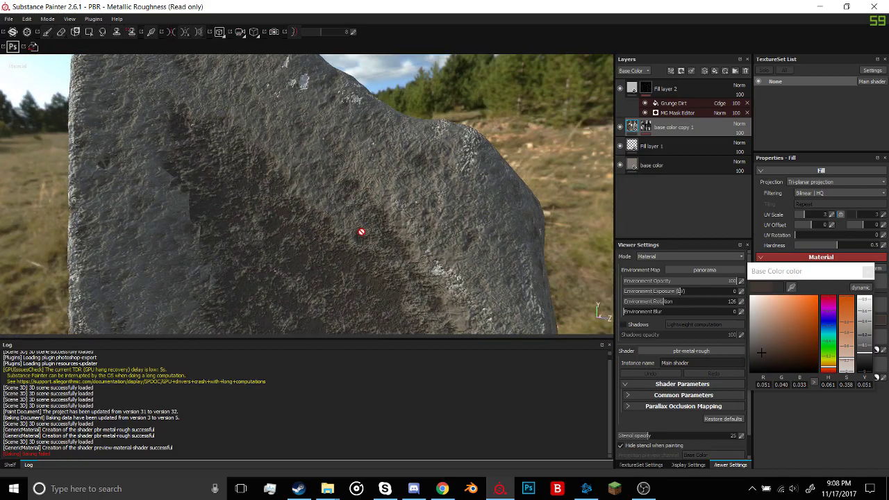
{"action": "left_click_drag", "start_coordinate": [364, 238], "coordinate": [554, 162], "text": "alt"}
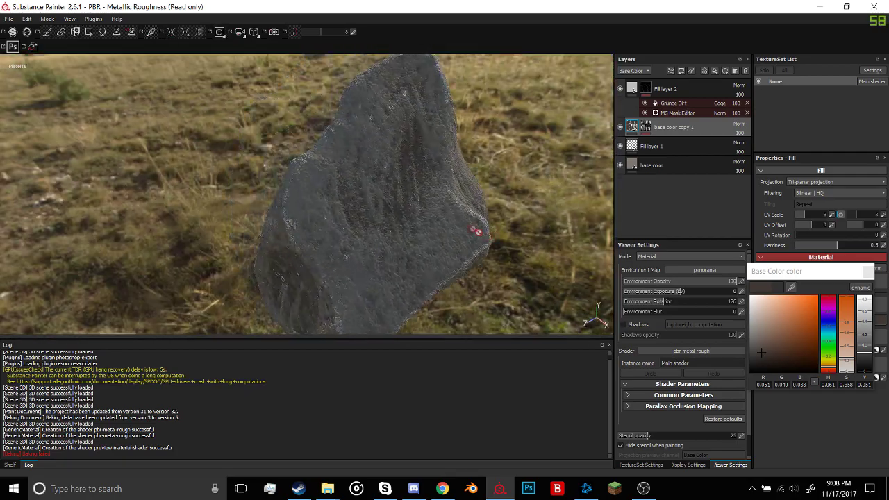
{"action": "left_click_drag", "start_coordinate": [476, 231], "coordinate": [462, 210], "text": "alt"}
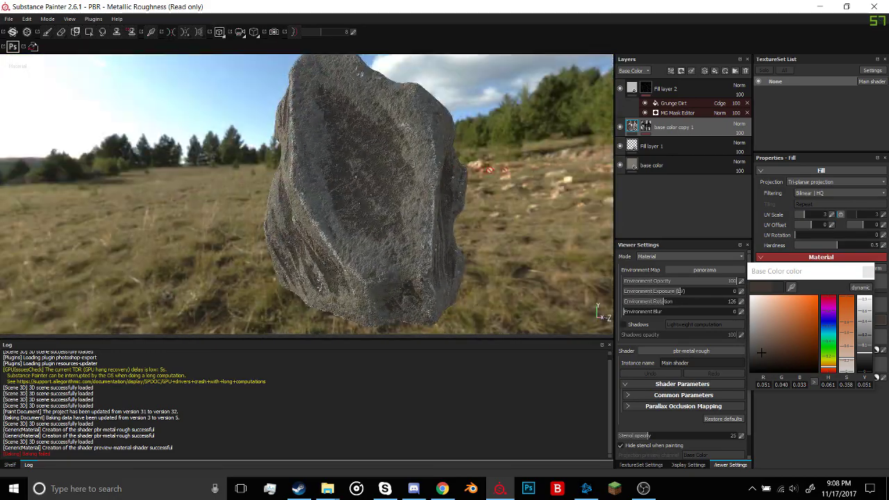
{"action": "left_click_drag", "start_coordinate": [417, 194], "coordinate": [217, 145], "text": "alt"}
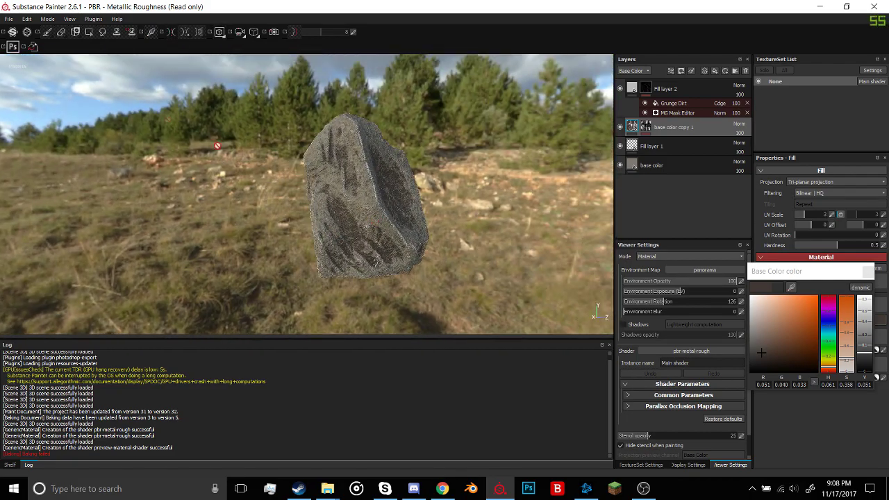
Start a texture export and browse to the tutorial folder inside Rock for the output location.
{"action": "left_click", "coordinate": [6, 19]}
{"action": "left_click", "coordinate": [50, 144]}
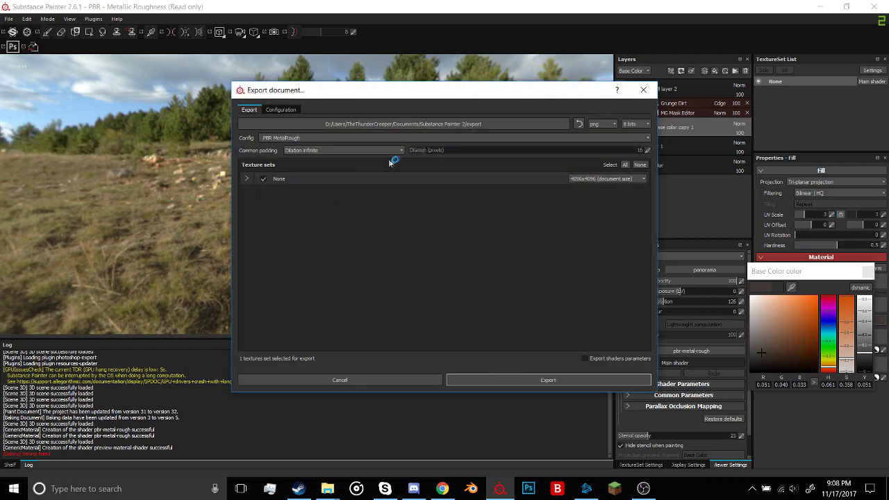
{"action": "left_click", "coordinate": [496, 124]}
{"action": "scroll", "coordinate": [280, 214], "scroll_direction": "up", "scroll_amount": 2}
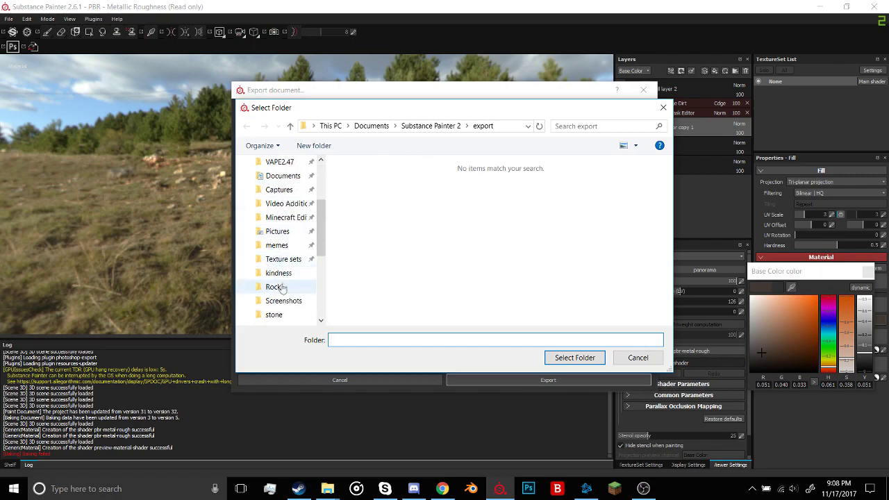
{"action": "left_click", "coordinate": [282, 289]}
{"action": "left_click", "coordinate": [433, 192]}
{"action": "double_click", "coordinate": [491, 200]}
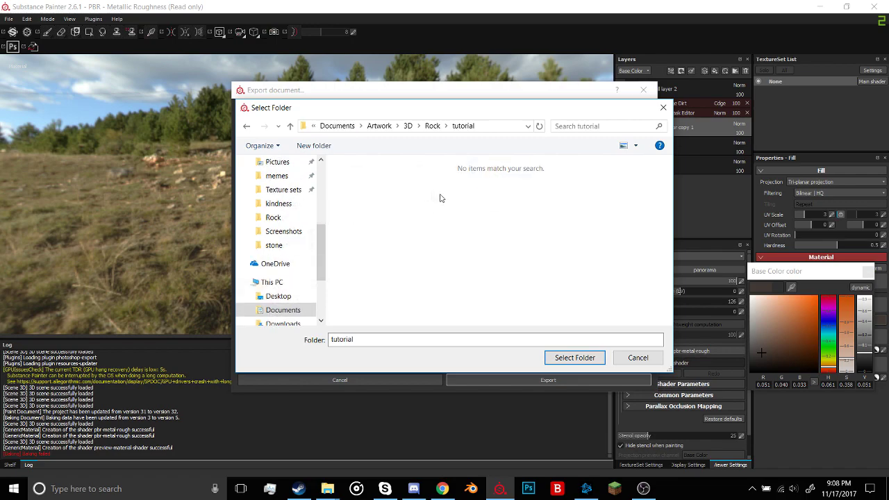
Create a folder named Materials inside the tutorial folder and choose it as the export destination.
{"action": "right_click", "coordinate": [470, 216]}
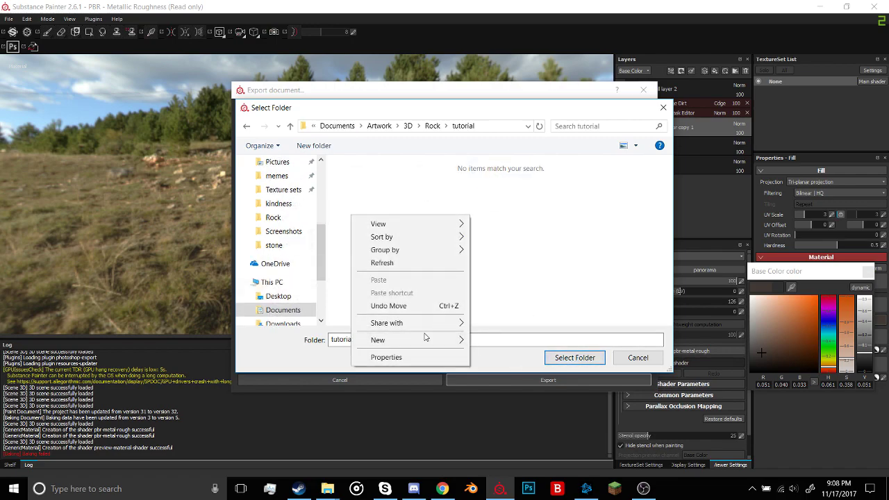
{"action": "mouse_move", "coordinate": [425, 339]}
{"action": "left_click", "coordinate": [276, 341]}
{"action": "type", "text": "Ma"}
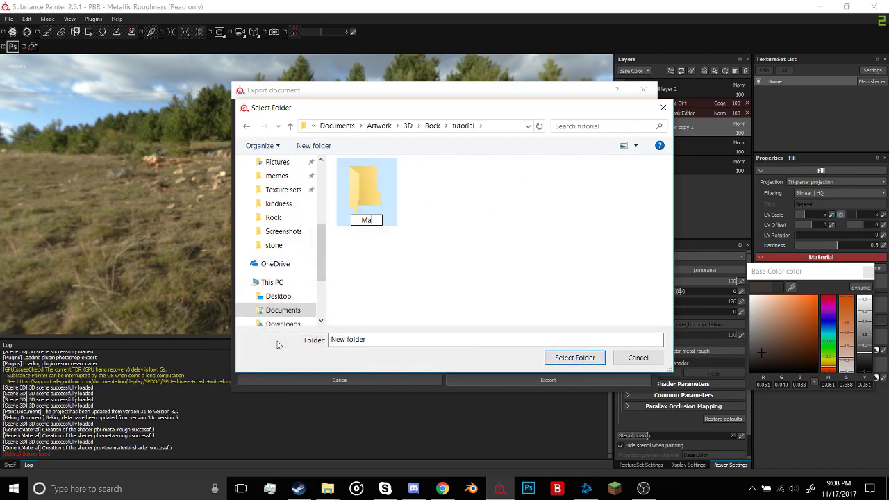
{"action": "type", "text": "terials"}
{"action": "key", "text": "Return"}
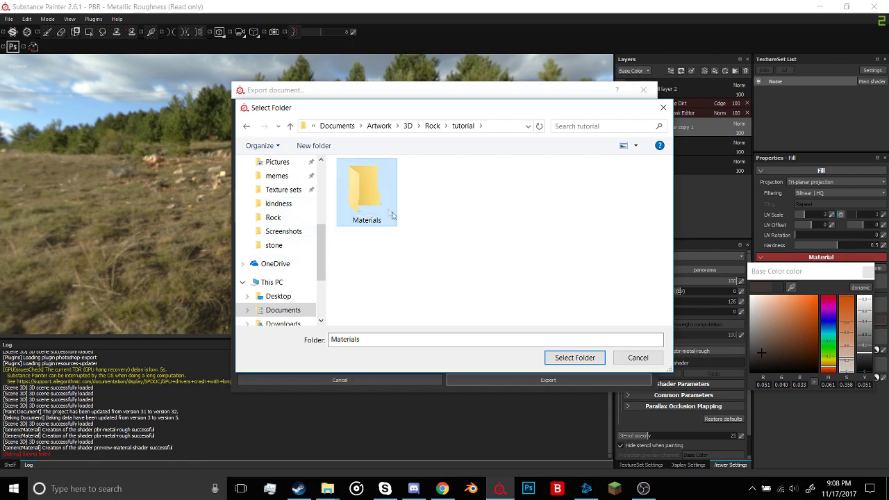
{"action": "key", "text": "Return"}
{"action": "left_click", "coordinate": [576, 357]}
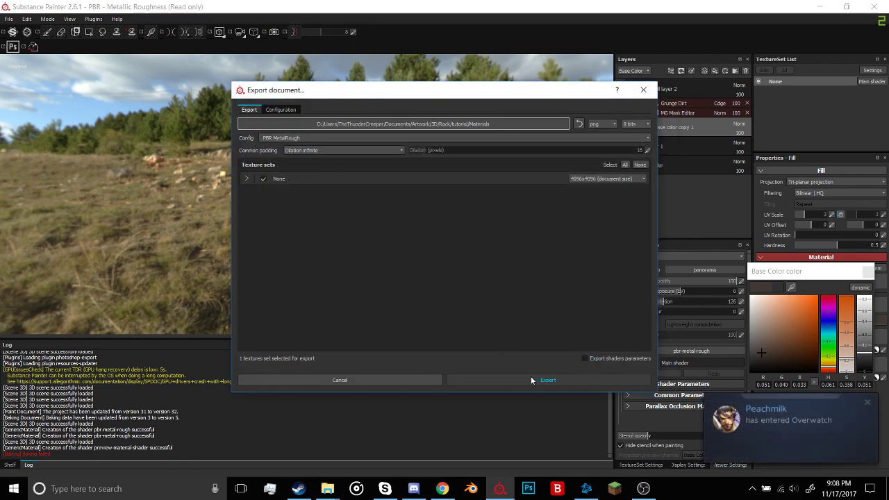
Export the texture set as 8-bit PNG maps with the PBR MetalRough configuration at 4096x4096, and close the base color picker.
{"action": "left_click", "coordinate": [532, 380]}
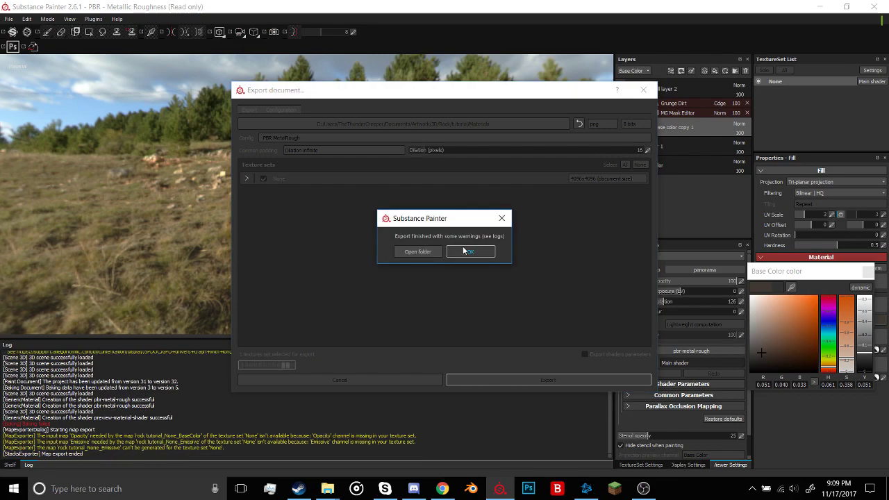
{"action": "left_click", "coordinate": [450, 254]}
{"action": "left_click_drag", "start_coordinate": [448, 254], "coordinate": [333, 201], "text": "alt"}
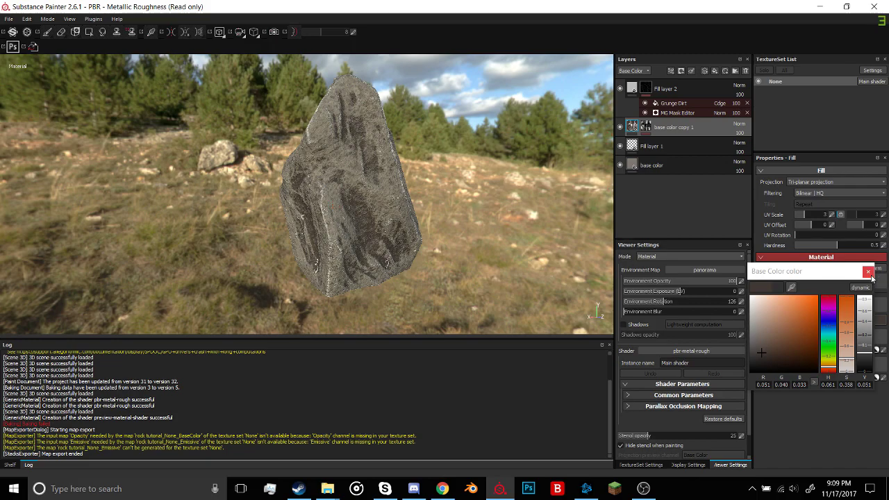
{"action": "left_click", "coordinate": [869, 271]}
{"action": "left_click_drag", "start_coordinate": [322, 210], "coordinate": [398, 204], "text": "alt"}
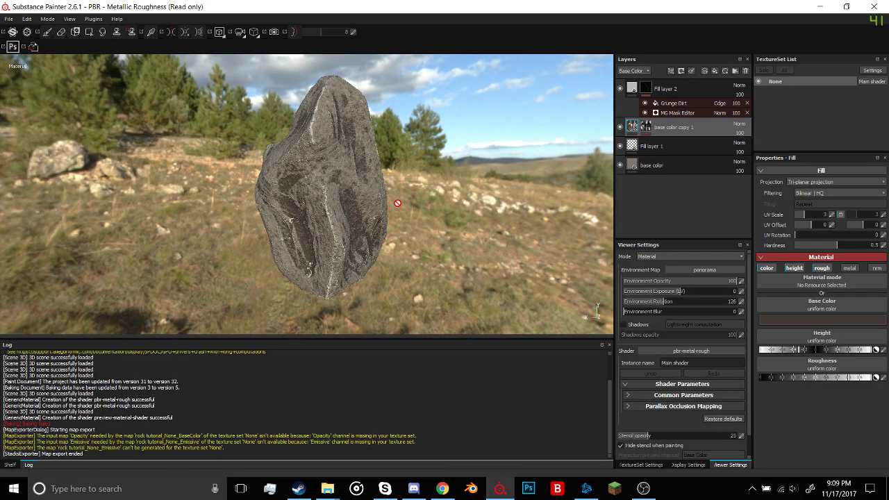